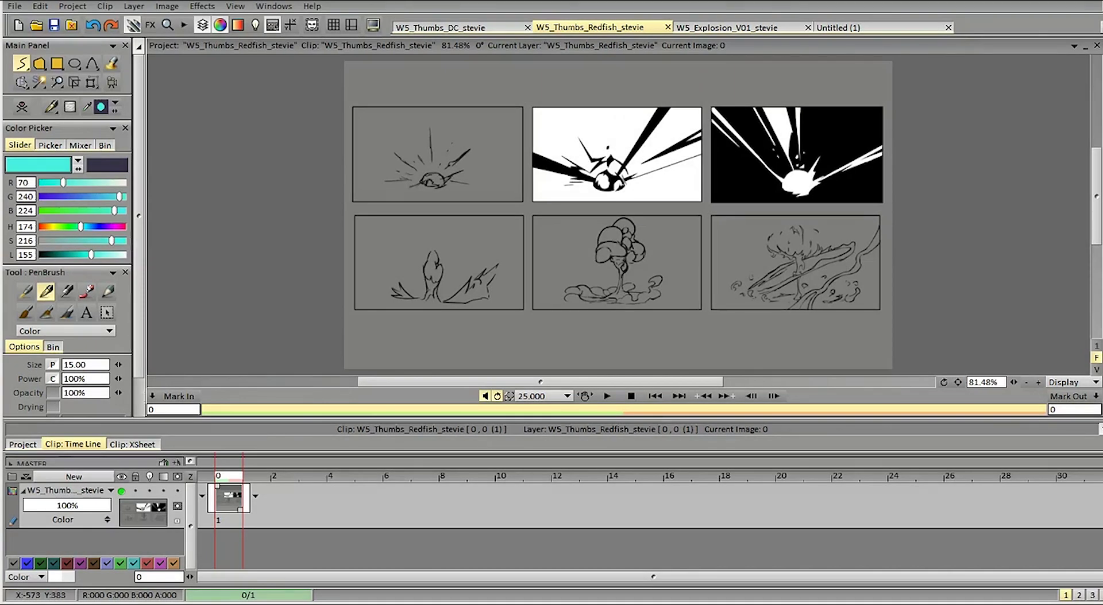
Step: Switch to the W5_Thumbs_DC project and enlarge the upper row of explosion thumbnails
{"action": "left_click", "coordinate": [471, 27]}
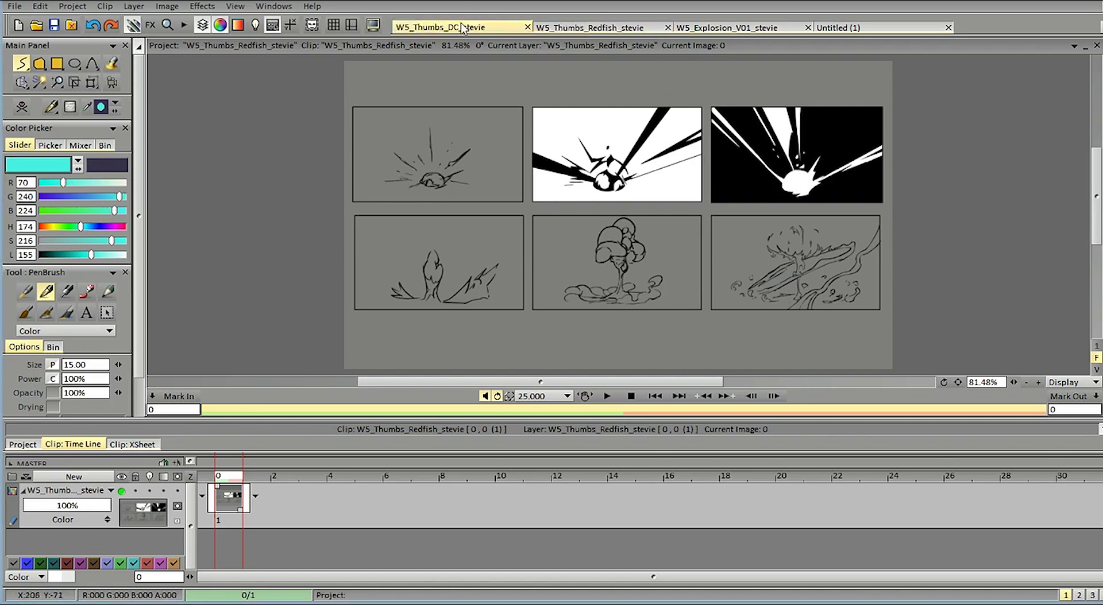
{"action": "left_click_drag", "start_coordinate": [1014, 383], "coordinate": [1054, 357]}
{"action": "left_click_drag", "start_coordinate": [1094, 211], "coordinate": [1095, 195]}
{"action": "left_click_drag", "start_coordinate": [623, 384], "coordinate": [585, 384]}
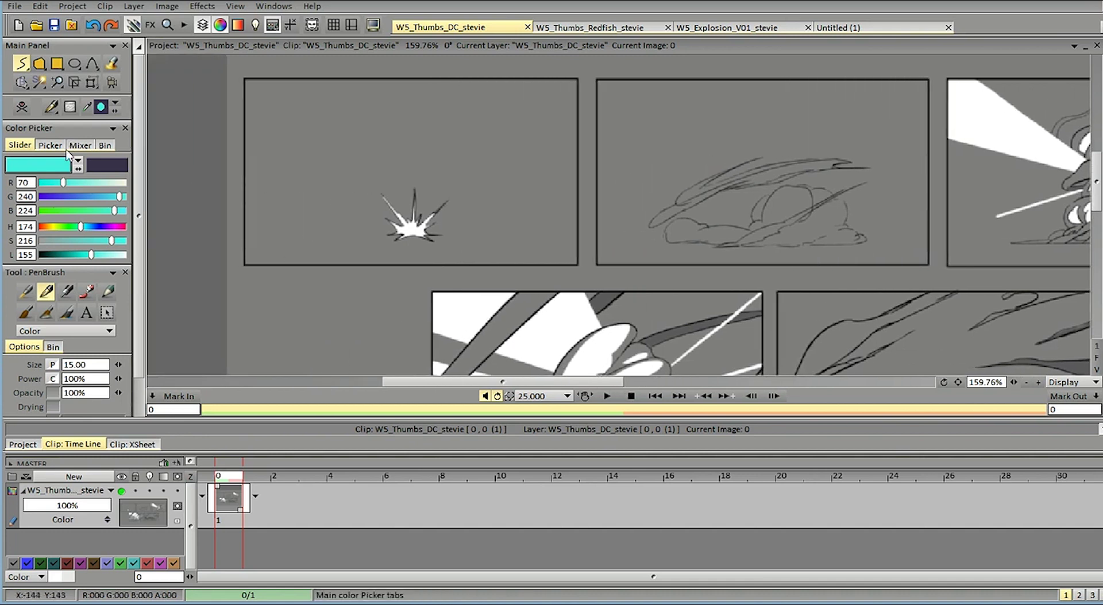
Step: Set the pen to dark teal (RGB 10, 128, 117) at size 1 and sketch a spiky burst beside the white one
{"action": "left_click_drag", "start_coordinate": [38, 165], "coordinate": [66, 255]}
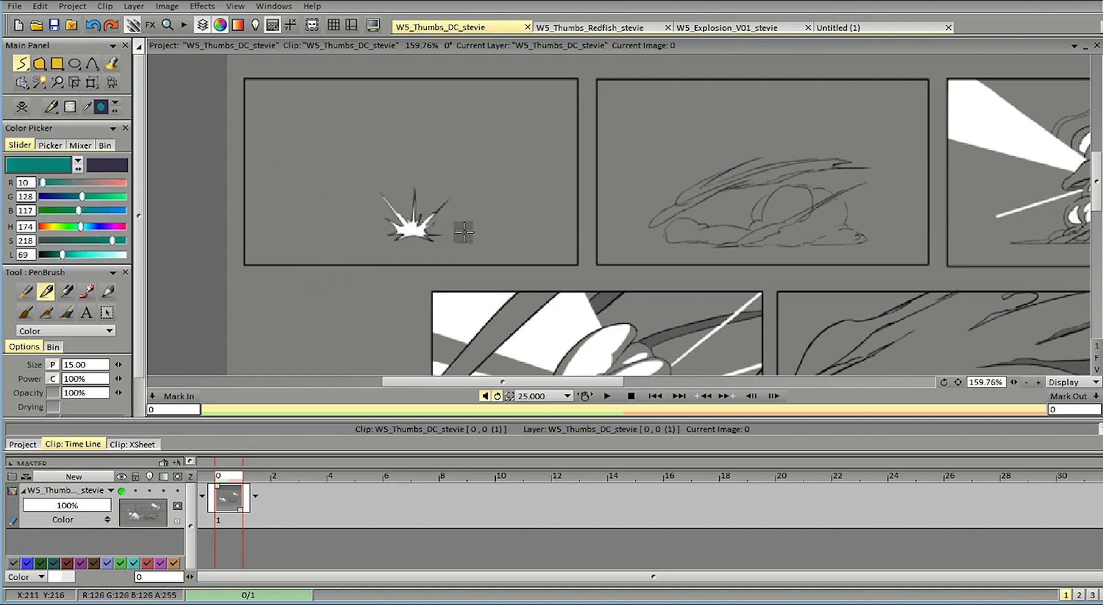
{"action": "left_click_drag", "start_coordinate": [467, 240], "coordinate": [478, 226]}
{"action": "key", "text": "ctrl+z"}
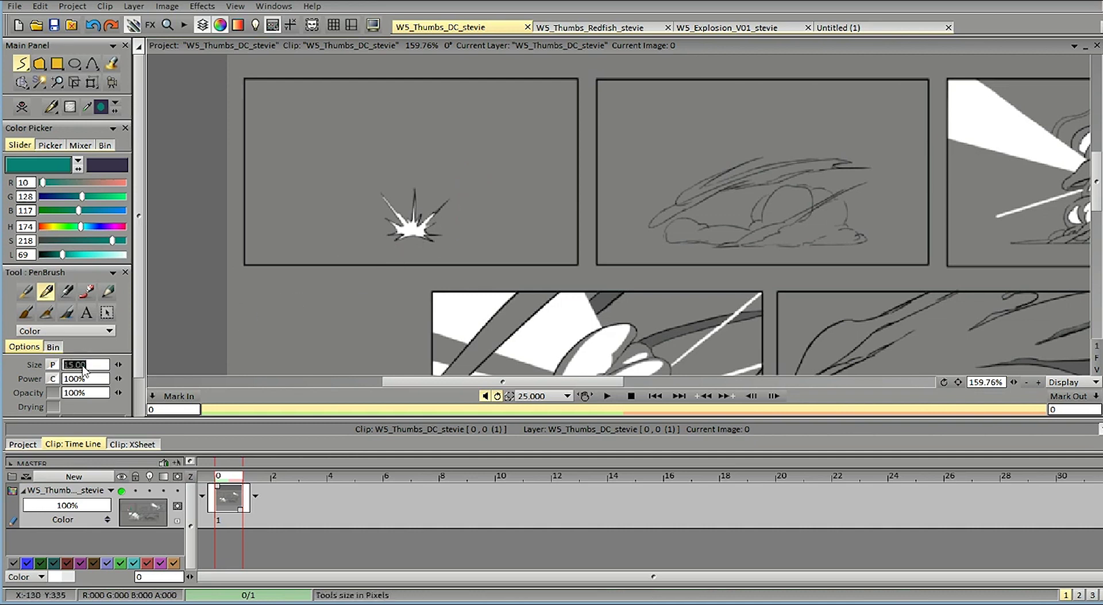
{"action": "type", "text": "1"}
{"action": "key", "text": "Return"}
{"action": "mouse_move", "coordinate": [472, 184]}
{"action": "left_mouse_down"}
{"action": "mouse_move", "coordinate": [487, 235]}
{"action": "mouse_move", "coordinate": [512, 202]}
{"action": "mouse_move", "coordinate": [494, 238]}
{"action": "mouse_move", "coordinate": [464, 237]}
{"action": "mouse_move", "coordinate": [508, 238]}
{"action": "left_mouse_up"}
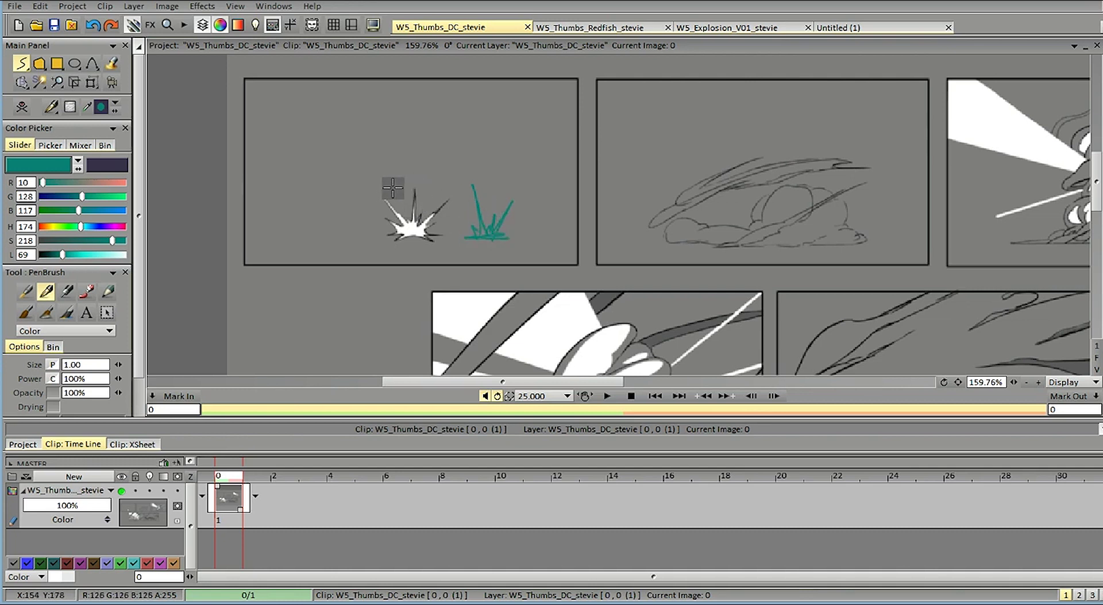
Step: Try to trace the spikes of the white burst in teal, and undo those strokes
{"action": "left_click_drag", "start_coordinate": [382, 195], "coordinate": [416, 190]}
{"action": "left_click_drag", "start_coordinate": [430, 220], "coordinate": [448, 201]}
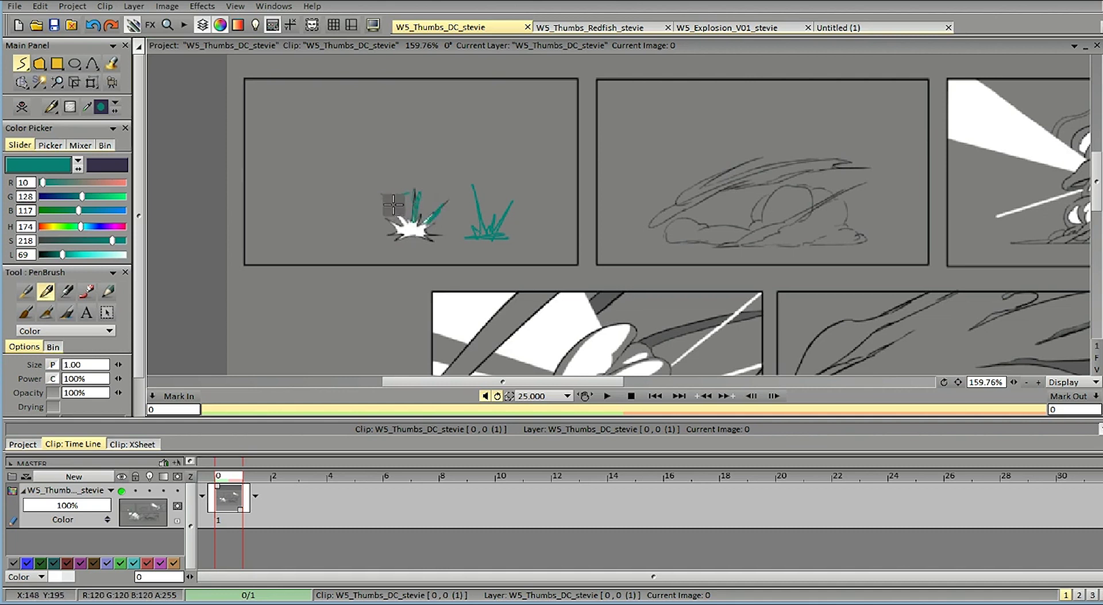
{"action": "key", "text": "ctrl+z"}
{"action": "left_click_drag", "start_coordinate": [381, 193], "coordinate": [414, 219]}
{"action": "key", "text": "ctrl+z"}
{"action": "key", "text": "ctrl+z"}
{"action": "key", "text": "ctrl+z"}
{"action": "key", "text": "ctrl+z"}
{"action": "key", "text": "ctrl+z"}
{"action": "key", "text": "ctrl+z"}
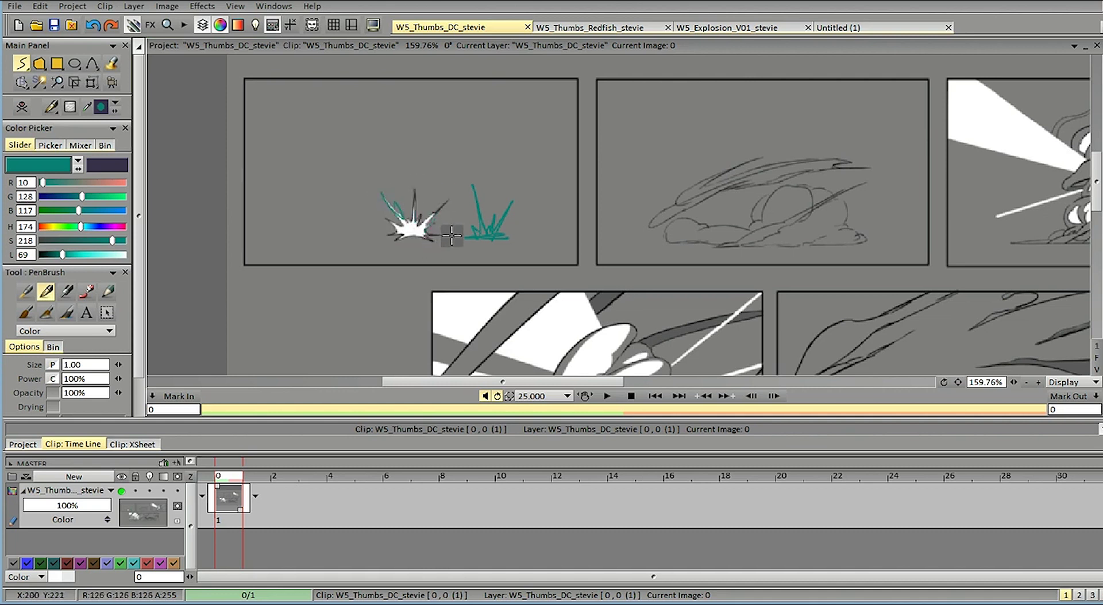
Step: Add more short spikes to the base of the teal burst in the first thumbnail
{"action": "left_click_drag", "start_coordinate": [562, 383], "coordinate": [601, 383]}
{"action": "left_click_drag", "start_coordinate": [331, 231], "coordinate": [367, 218]}
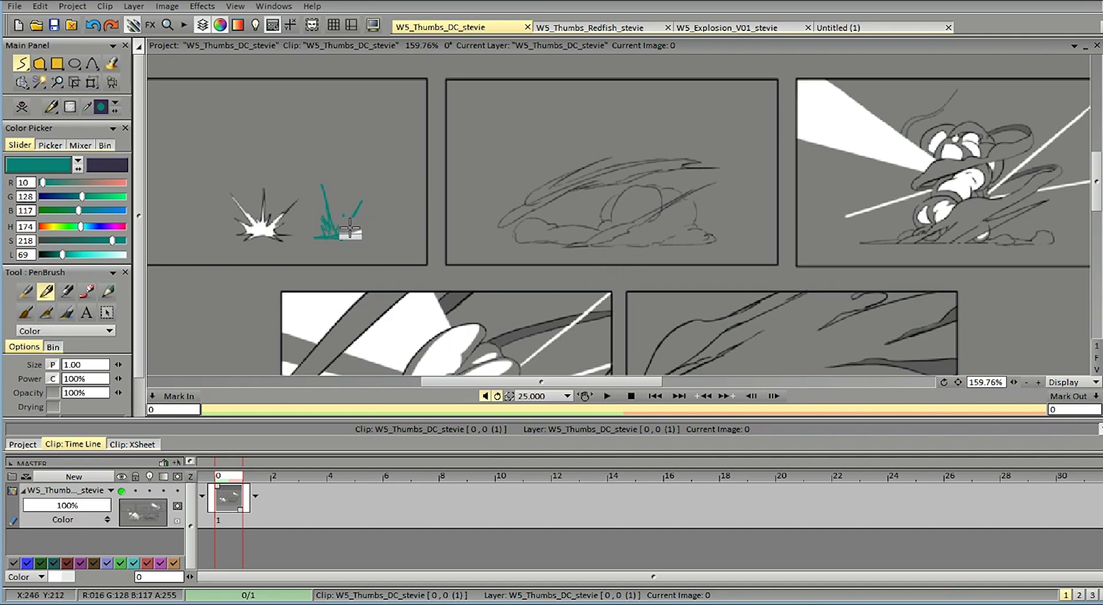
{"action": "left_click_drag", "start_coordinate": [620, 382], "coordinate": [643, 383]}
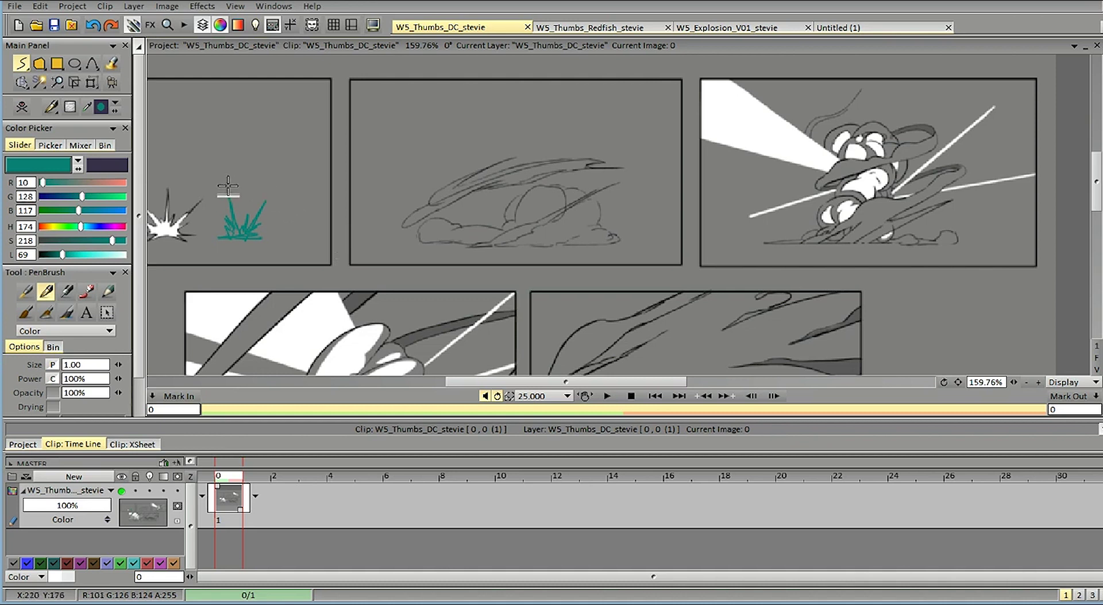
Step: Try teal strokes linking the bursts in the first thumbnail to the smoke in the second, undoing each one
{"action": "left_click_drag", "start_coordinate": [225, 185], "coordinate": [497, 214]}
{"action": "key", "text": "ctrl+z"}
{"action": "mouse_move", "coordinate": [178, 210]}
{"action": "left_mouse_down"}
{"action": "mouse_move", "coordinate": [330, 172]}
{"action": "mouse_move", "coordinate": [469, 226]}
{"action": "mouse_move", "coordinate": [489, 216]}
{"action": "left_mouse_up"}
{"action": "key", "text": "ctrl+z"}
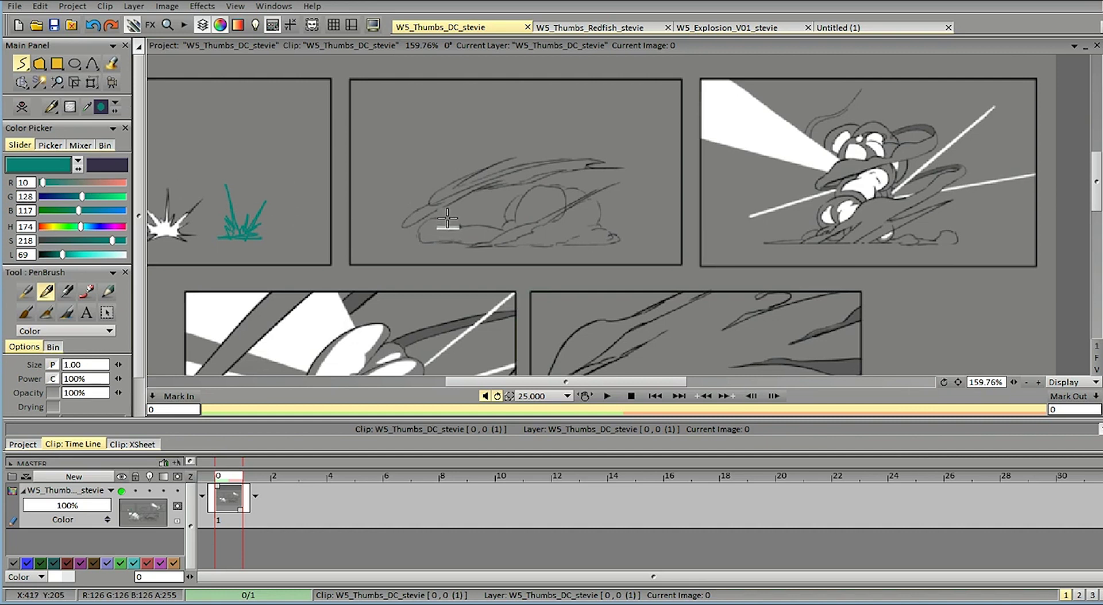
{"action": "left_click_drag", "start_coordinate": [211, 192], "coordinate": [483, 239]}
{"action": "key", "text": "ctrl+z"}
Step: Try quick marks around the white burst and across the second thumbnail's smoke, and undo them
{"action": "left_click_drag", "start_coordinate": [549, 382], "coordinate": [514, 382]}
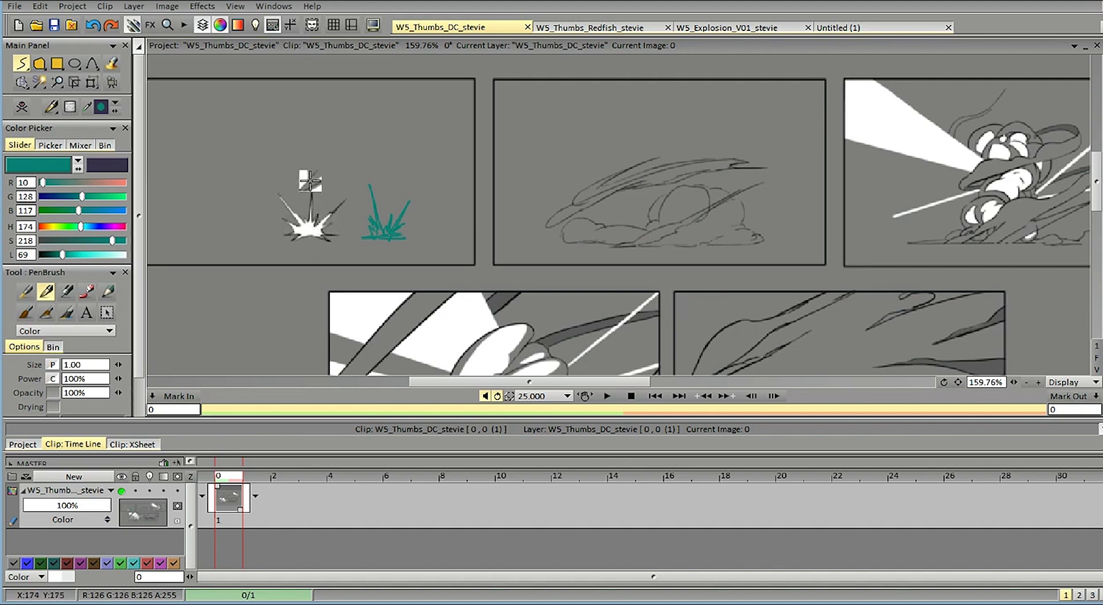
{"action": "mouse_move", "coordinate": [286, 181]}
{"action": "left_mouse_down"}
{"action": "mouse_move", "coordinate": [339, 198]}
{"action": "mouse_move", "coordinate": [345, 253]}
{"action": "left_mouse_up"}
{"action": "key", "text": "ctrl+z"}
{"action": "mouse_move", "coordinate": [549, 175]}
{"action": "left_mouse_down"}
{"action": "mouse_move", "coordinate": [650, 284]}
{"action": "mouse_move", "coordinate": [810, 193]}
{"action": "left_mouse_up"}
{"action": "key", "text": "ctrl+z"}
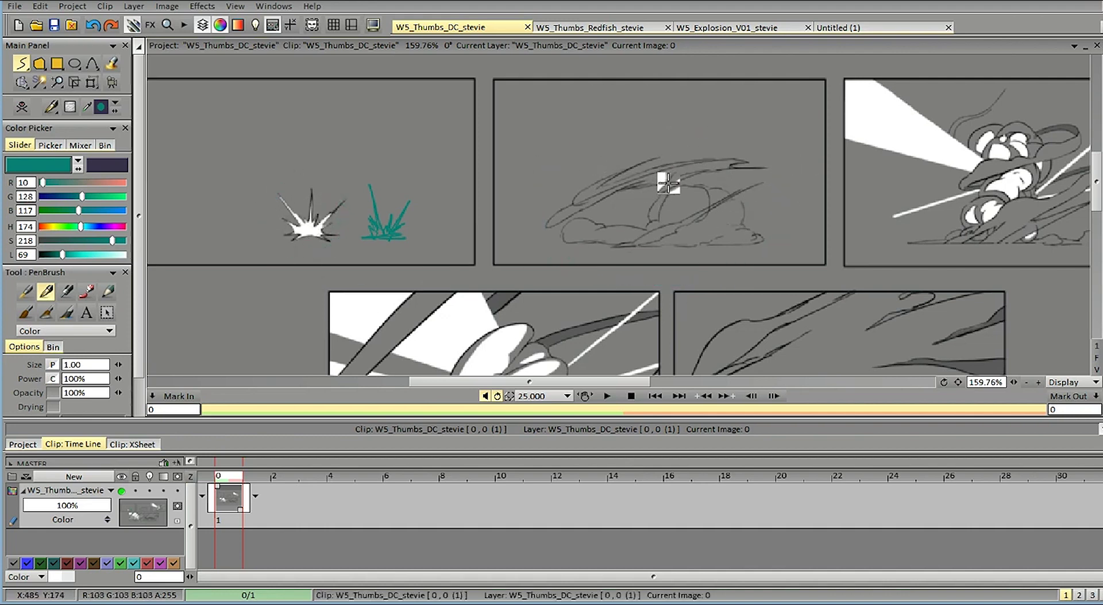
Step: Try tracing the upper smoke streaks in the second thumbnail with curved teal strokes, and undo them
{"action": "left_click_drag", "start_coordinate": [660, 162], "coordinate": [663, 186]}
{"action": "key", "text": "ctrl+z"}
{"action": "left_click_drag", "start_coordinate": [562, 210], "coordinate": [726, 160]}
{"action": "key", "text": "ctrl+z"}
{"action": "key", "text": "ctrl+z"}
{"action": "left_click_drag", "start_coordinate": [551, 222], "coordinate": [733, 167]}
{"action": "key", "text": "shift+z"}
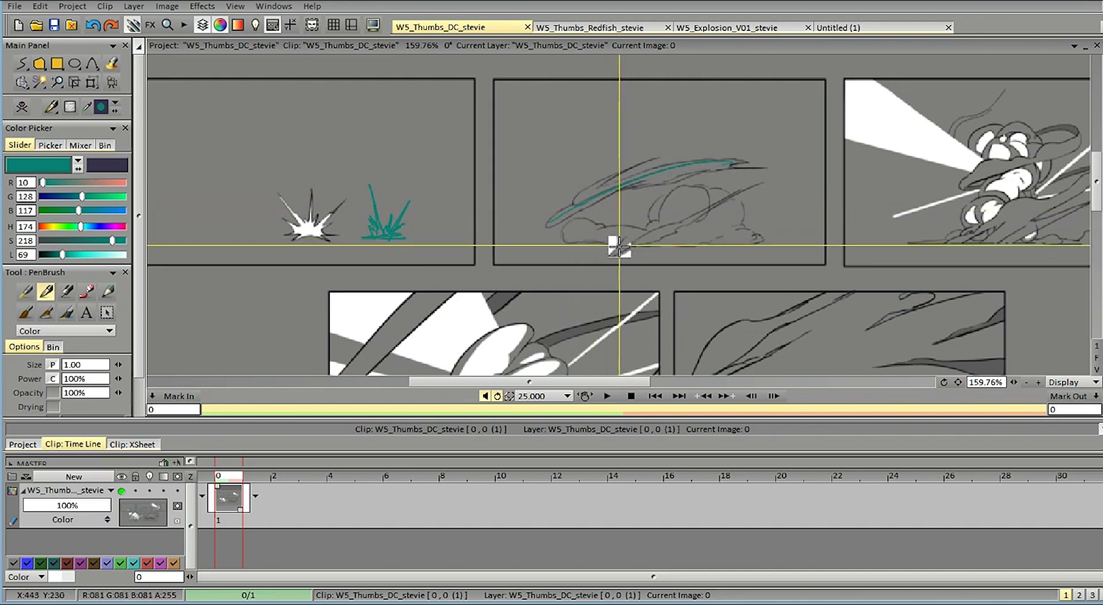
{"action": "key", "text": "Escape"}
{"action": "left_click_drag", "start_coordinate": [654, 136], "coordinate": [637, 178]}
{"action": "key", "text": "ctrl+z"}
{"action": "key", "text": "ctrl+z"}
Step: Draw a teal arrow pointing at the low dust cloud in the second thumbnail
{"action": "mouse_move", "coordinate": [797, 169]}
{"action": "left_mouse_down"}
{"action": "mouse_move", "coordinate": [742, 204]}
{"action": "mouse_move", "coordinate": [738, 228]}
{"action": "left_mouse_up"}
{"action": "left_click_drag", "start_coordinate": [613, 382], "coordinate": [663, 382]}
{"action": "left_click_drag", "start_coordinate": [1097, 197], "coordinate": [1097, 195]}
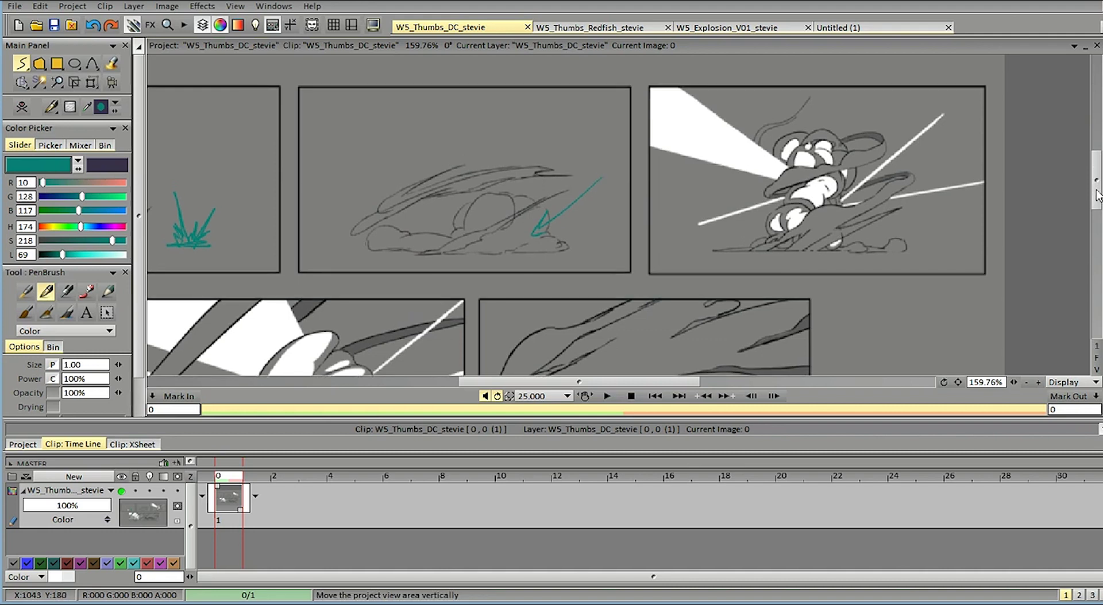
{"action": "left_click_drag", "start_coordinate": [542, 382], "coordinate": [463, 382]}
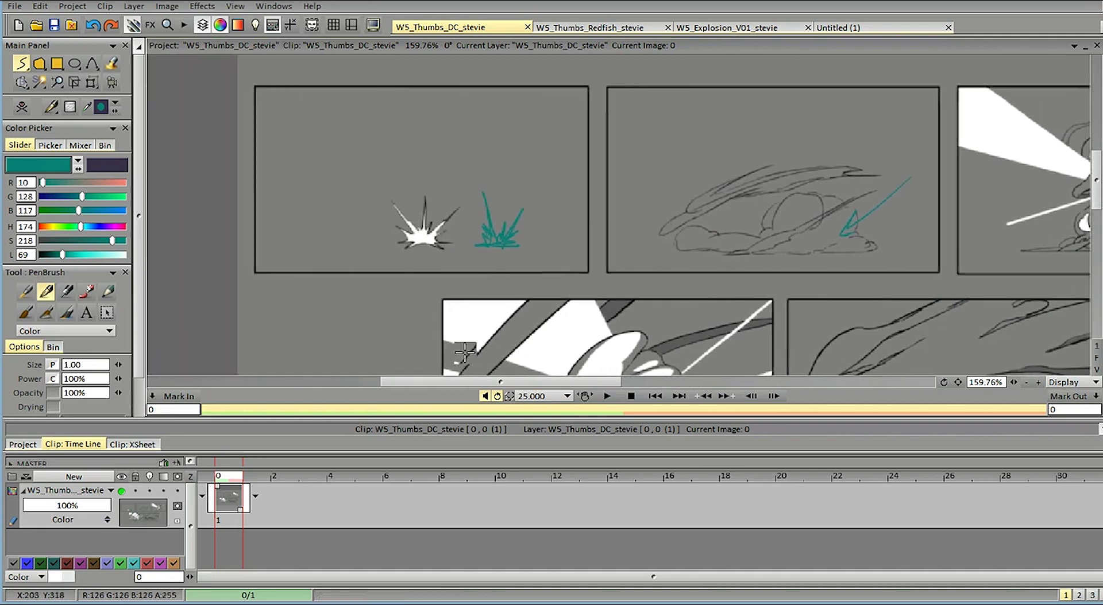
Step: Sketch a rough rectangle spanning the gap between the first two thumbnails, and undo it together with the arrow
{"action": "mouse_move", "coordinate": [694, 162]}
{"action": "left_mouse_down"}
{"action": "mouse_move", "coordinate": [693, 85]}
{"action": "mouse_move", "coordinate": [500, 86]}
{"action": "left_mouse_up"}
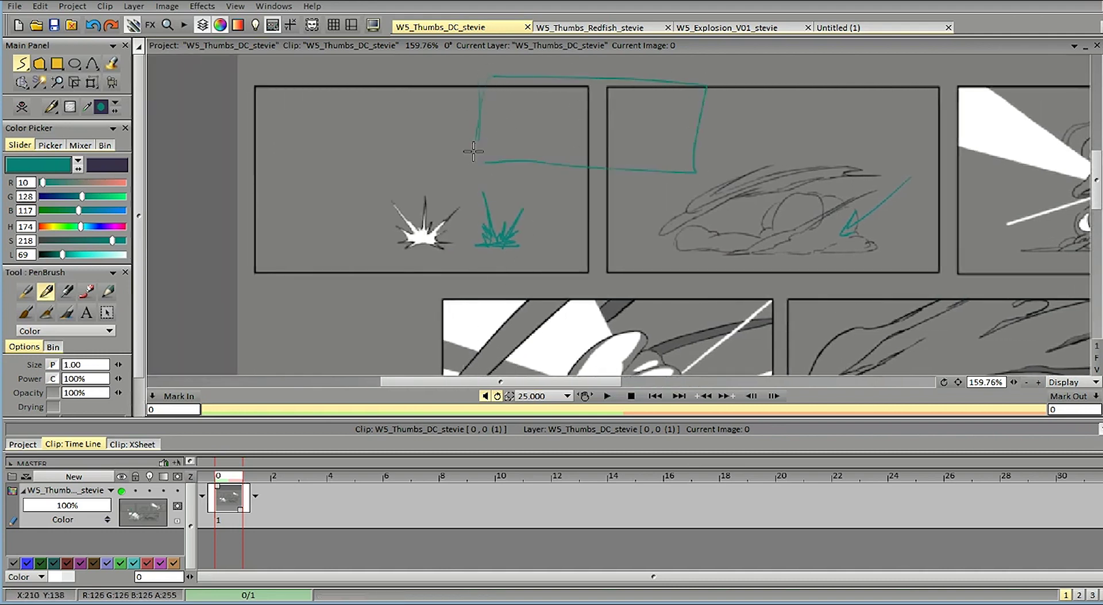
{"action": "left_click_drag", "start_coordinate": [699, 75], "coordinate": [586, 69]}
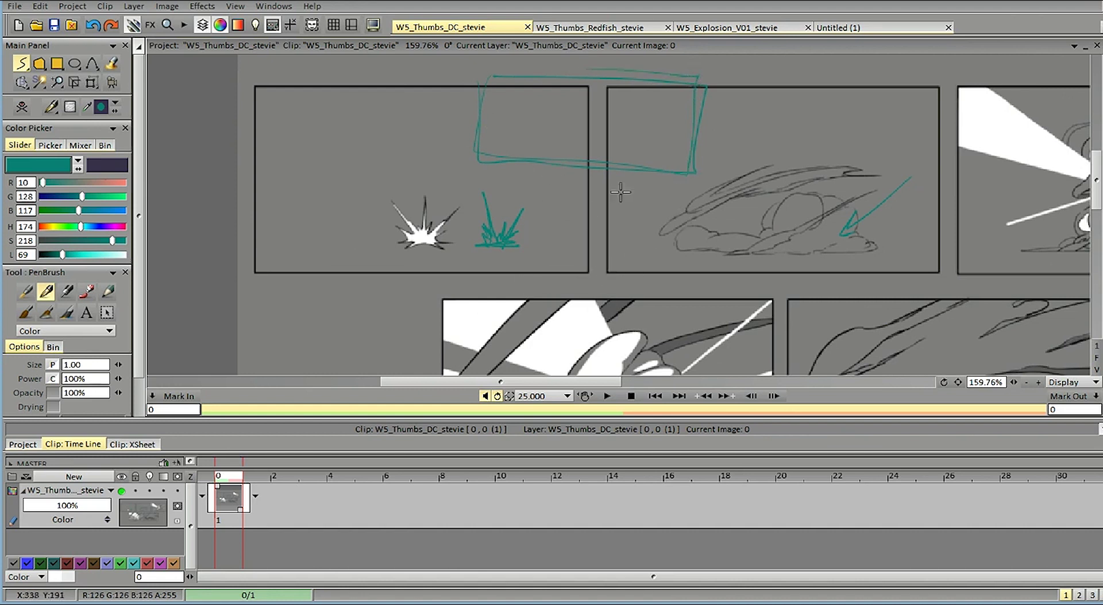
{"action": "key", "text": "ctrl+z"}
{"action": "key", "text": "ctrl+z"}
{"action": "key", "text": "ctrl+z"}
{"action": "key", "text": "ctrl+z"}
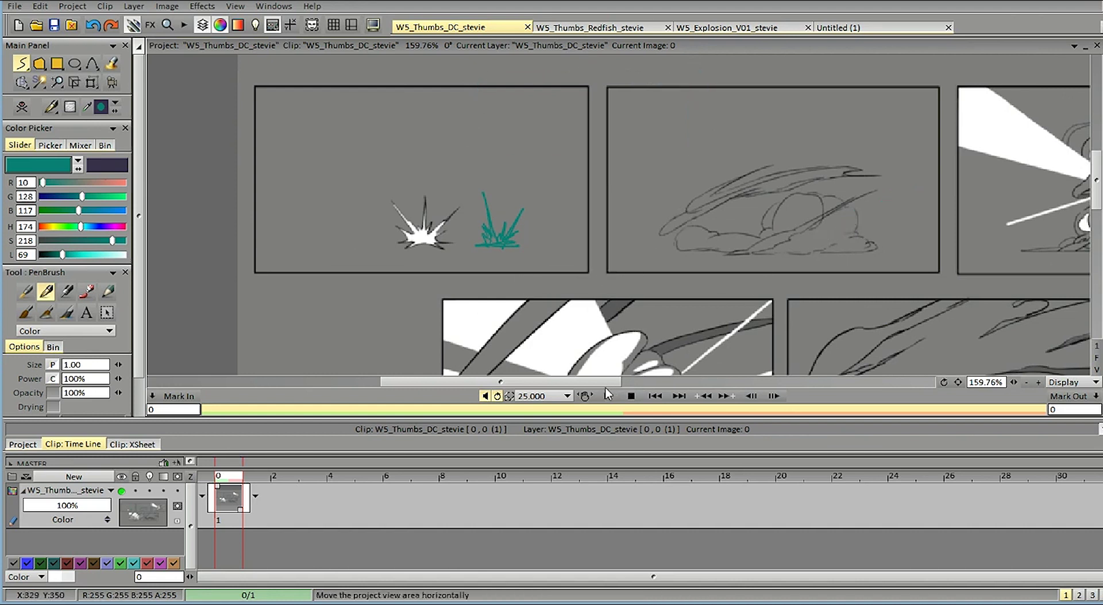
Step: Try a curved arrow from the second thumbnail's smoke to the explosion in the third, and undo it
{"action": "left_click_drag", "start_coordinate": [606, 388], "coordinate": [656, 385]}
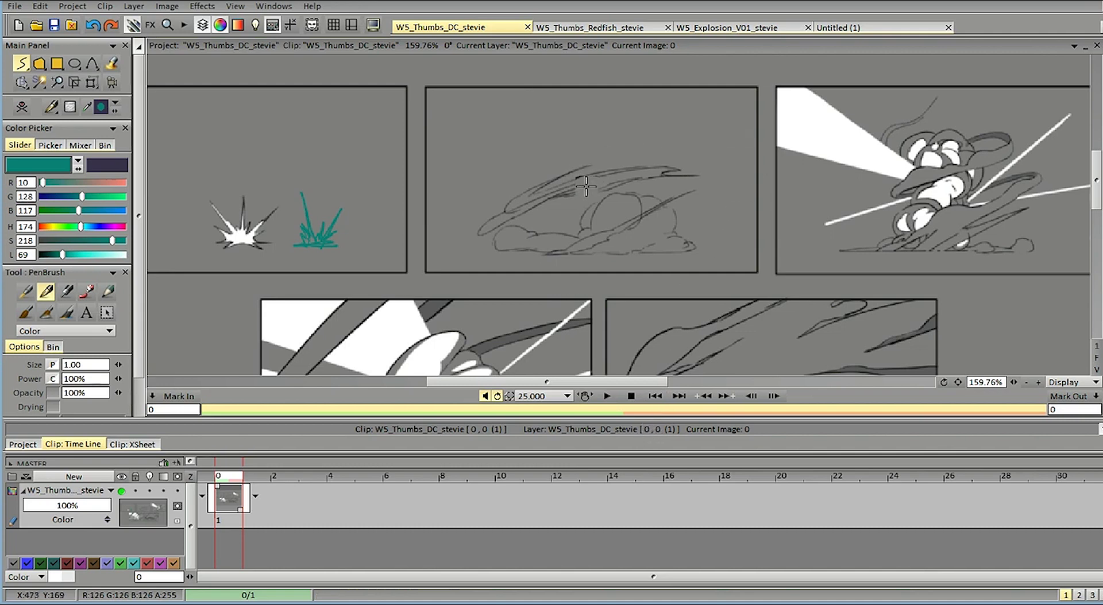
{"action": "mouse_move", "coordinate": [570, 185]}
{"action": "left_mouse_down"}
{"action": "mouse_move", "coordinate": [745, 129]}
{"action": "mouse_move", "coordinate": [899, 156]}
{"action": "mouse_move", "coordinate": [891, 120]}
{"action": "mouse_move", "coordinate": [908, 181]}
{"action": "left_mouse_up"}
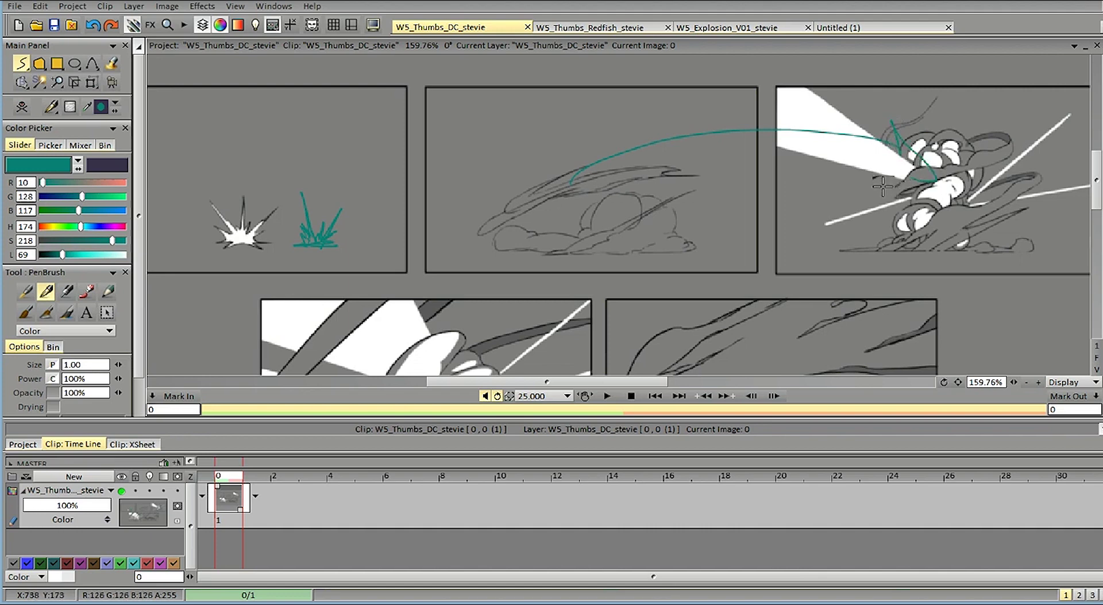
{"action": "key", "text": "ctrl+z"}
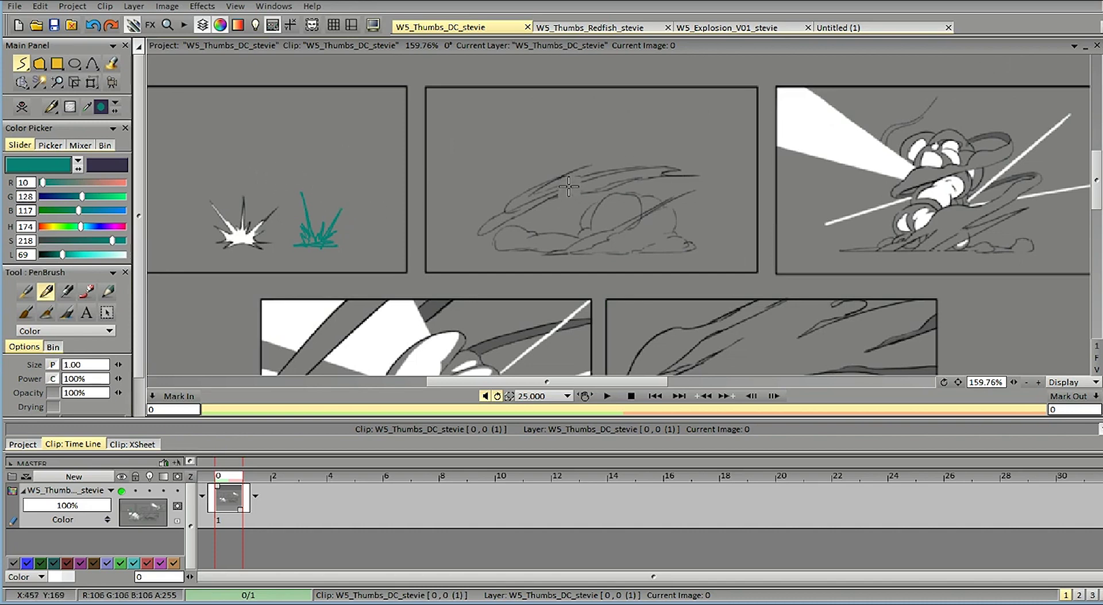
Step: Try teal strokes inside the first thumbnail and from its burst toward the second thumbnail, and undo them
{"action": "left_click_drag", "start_coordinate": [547, 382], "coordinate": [519, 382]}
{"action": "mouse_move", "coordinate": [200, 206]}
{"action": "left_mouse_down"}
{"action": "mouse_move", "coordinate": [468, 161]}
{"action": "mouse_move", "coordinate": [287, 155]}
{"action": "left_mouse_up"}
{"action": "key", "text": "ctrl+z"}
{"action": "key", "text": "ctrl+z"}
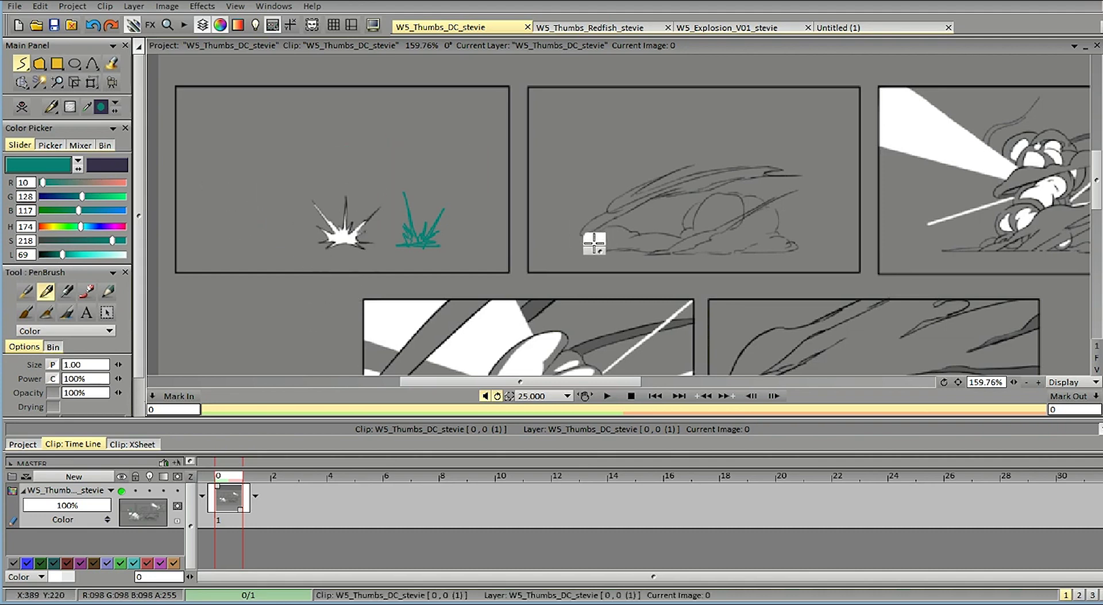
{"action": "left_click_drag", "start_coordinate": [525, 383], "coordinate": [585, 383]}
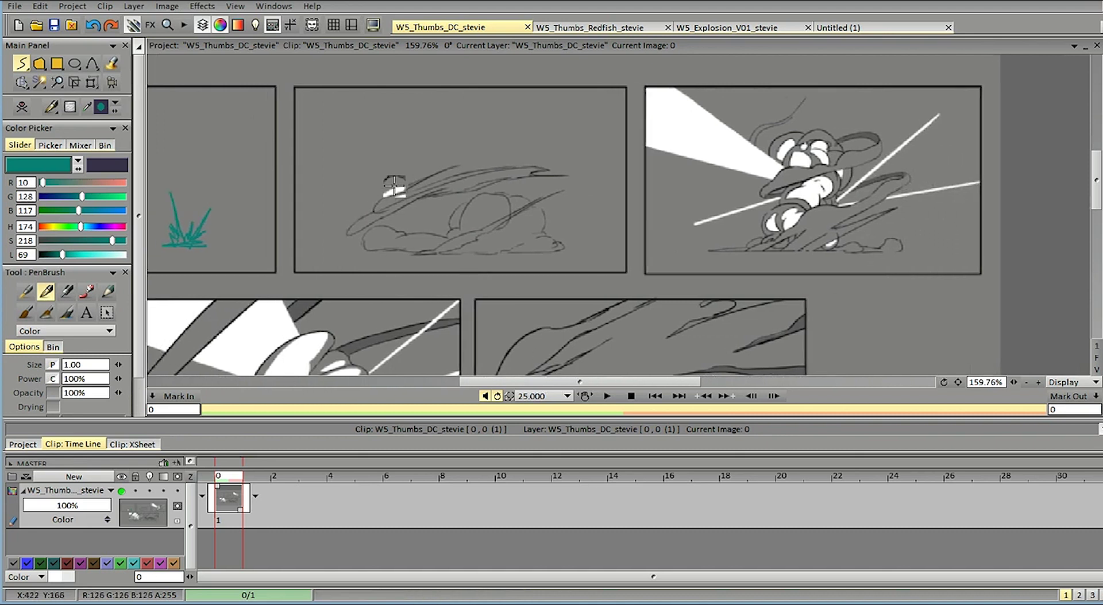
{"action": "mouse_move", "coordinate": [205, 199]}
{"action": "left_mouse_down"}
{"action": "mouse_move", "coordinate": [251, 173]}
{"action": "mouse_move", "coordinate": [355, 154]}
{"action": "left_mouse_up"}
{"action": "key", "text": "ctrl+z"}
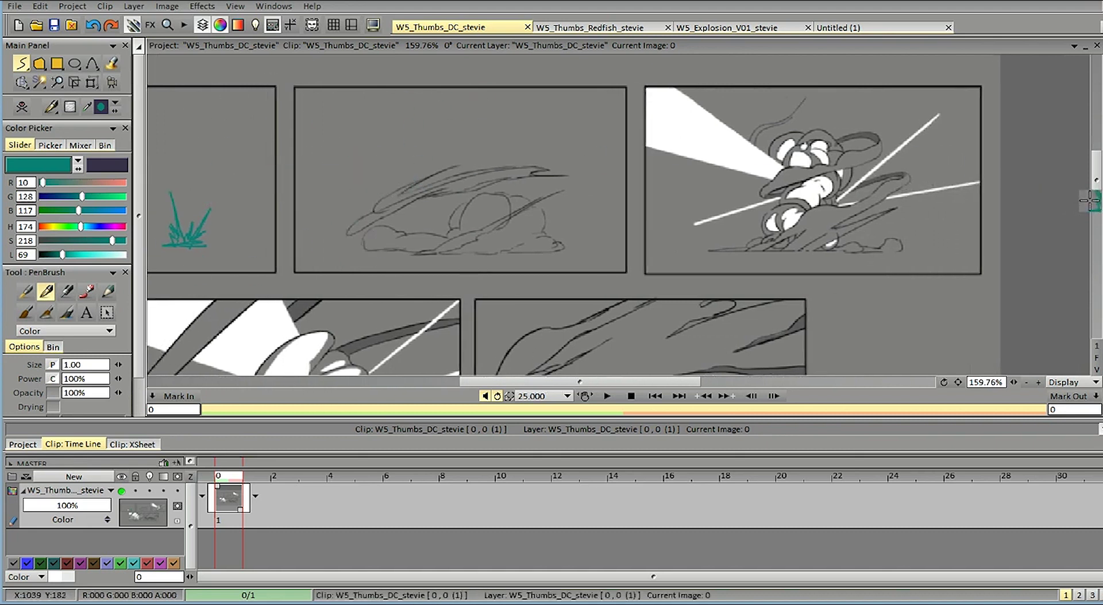
Step: Sketch a small teal circle below the lower-right light ray in the third thumbnail, and undo test strokes over the explosion
{"action": "scroll", "coordinate": [1093, 207], "scroll_direction": "up", "scroll_amount": 2}
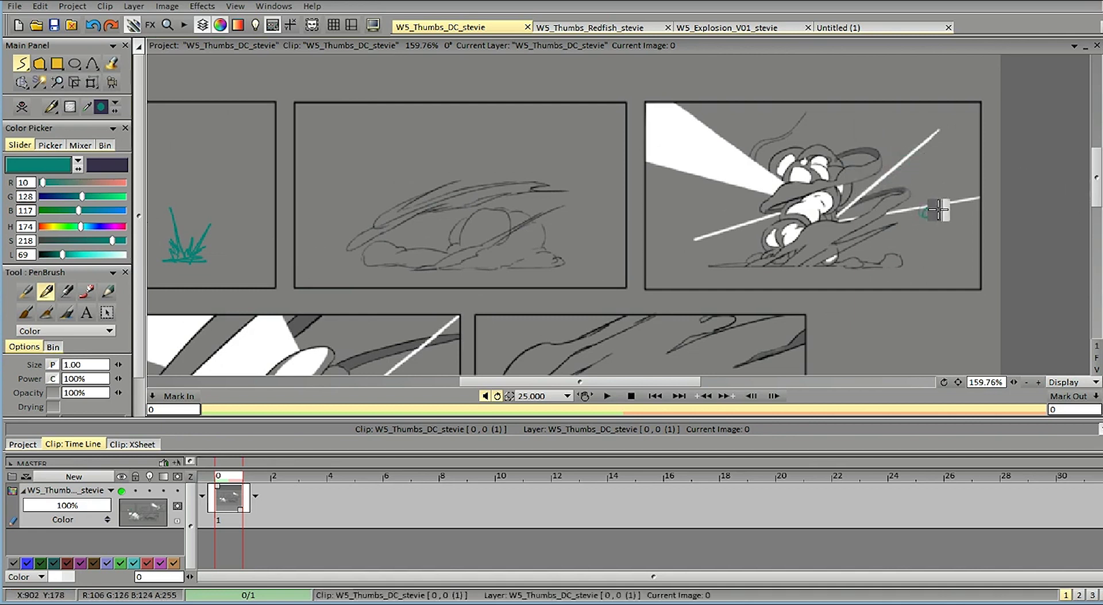
{"action": "left_click_drag", "start_coordinate": [935, 210], "coordinate": [927, 208]}
{"action": "mouse_move", "coordinate": [759, 176]}
{"action": "left_mouse_down"}
{"action": "mouse_move", "coordinate": [890, 202]}
{"action": "mouse_move", "coordinate": [803, 201]}
{"action": "left_mouse_up"}
{"action": "key", "text": "ctrl+z"}
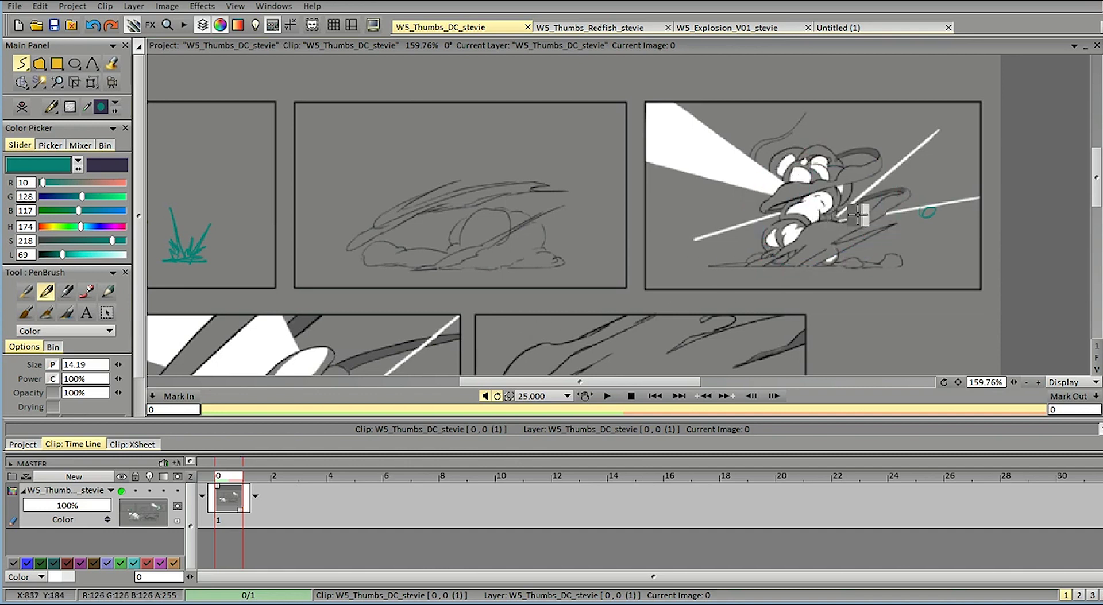
{"action": "left_click_drag", "start_coordinate": [818, 123], "coordinate": [802, 239]}
{"action": "key", "text": "ctrl+z"}
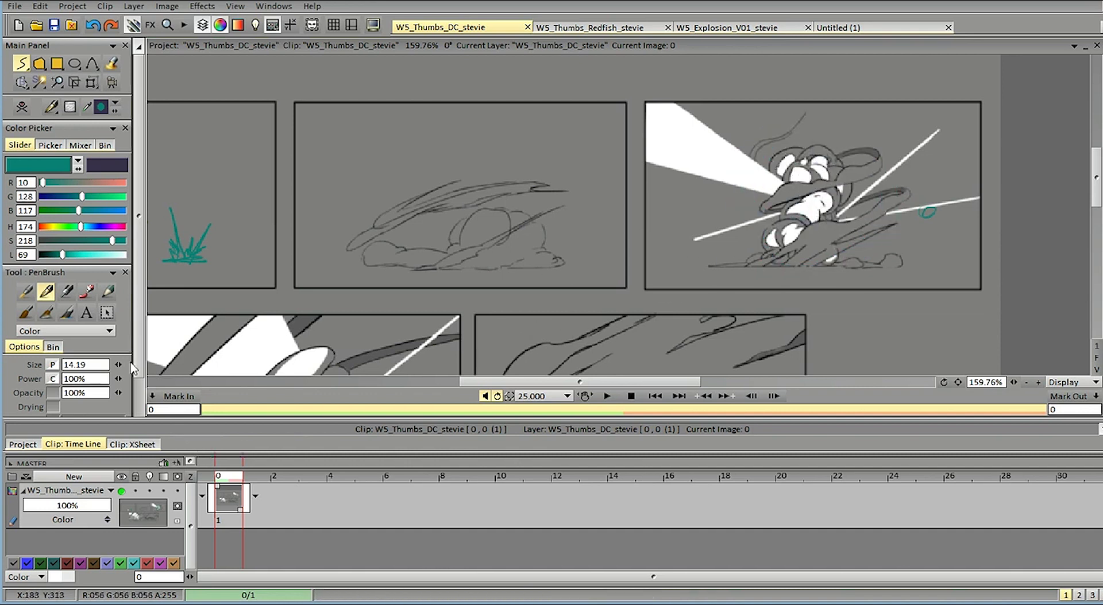
Step: Set the brush size to 1, try sketching dust clouds along the third explosion's ground line, and undo the teal marks there
{"action": "left_click", "coordinate": [96, 366]}
{"action": "type", "text": "1"}
{"action": "key", "text": "Return"}
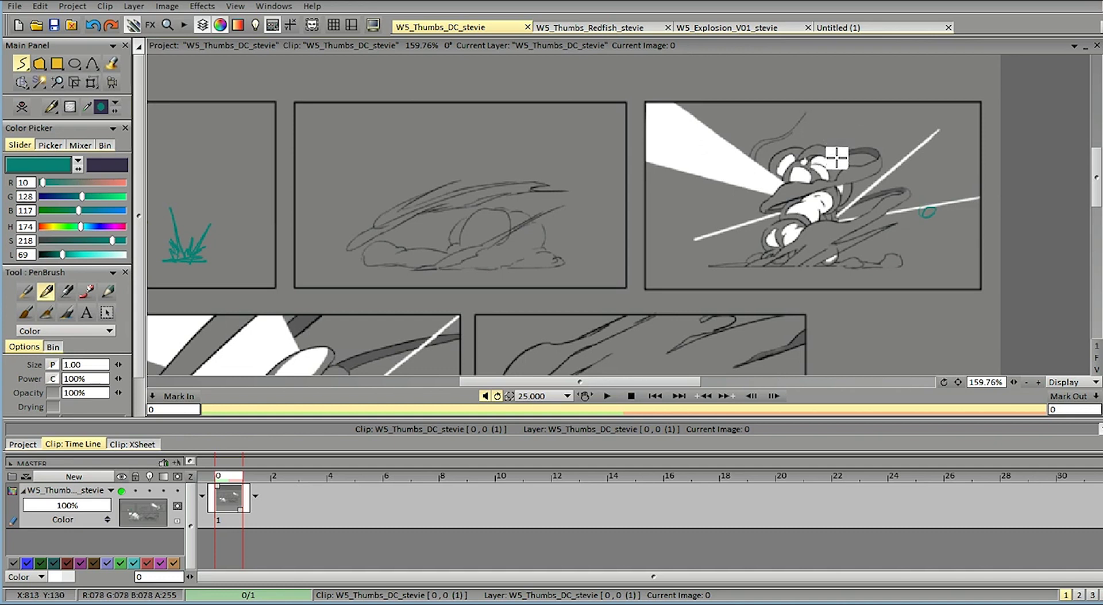
{"action": "mouse_move", "coordinate": [821, 269]}
{"action": "left_mouse_down"}
{"action": "mouse_move", "coordinate": [873, 240]}
{"action": "mouse_move", "coordinate": [924, 240]}
{"action": "mouse_move", "coordinate": [922, 275]}
{"action": "left_mouse_up"}
{"action": "mouse_move", "coordinate": [730, 260]}
{"action": "left_mouse_down"}
{"action": "mouse_move", "coordinate": [678, 269]}
{"action": "mouse_move", "coordinate": [741, 282]}
{"action": "mouse_move", "coordinate": [926, 265]}
{"action": "left_mouse_up"}
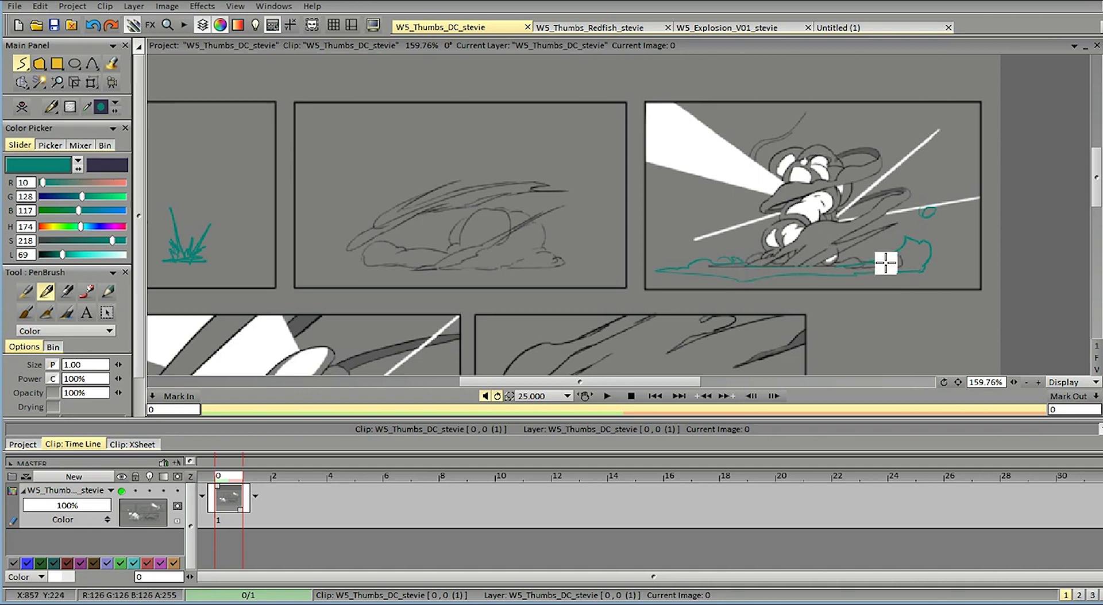
{"action": "key", "text": "ctrl+z"}
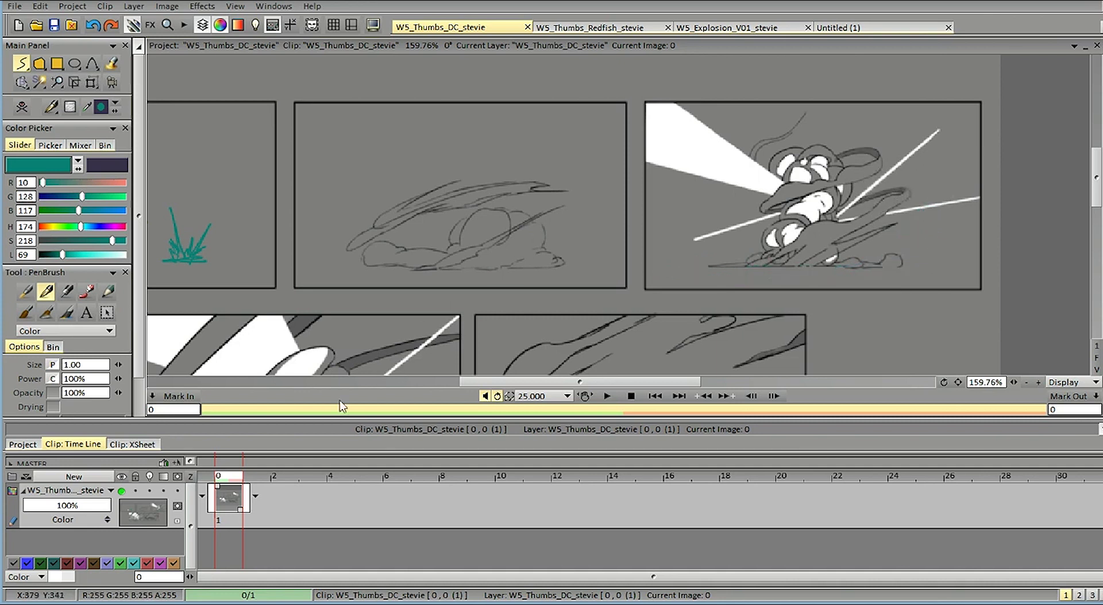
Step: Add a new layer above the thumbnail drawing and try a short stroke near the third explosion's smoke wisp
{"action": "key", "text": "ctrl+shift+n"}
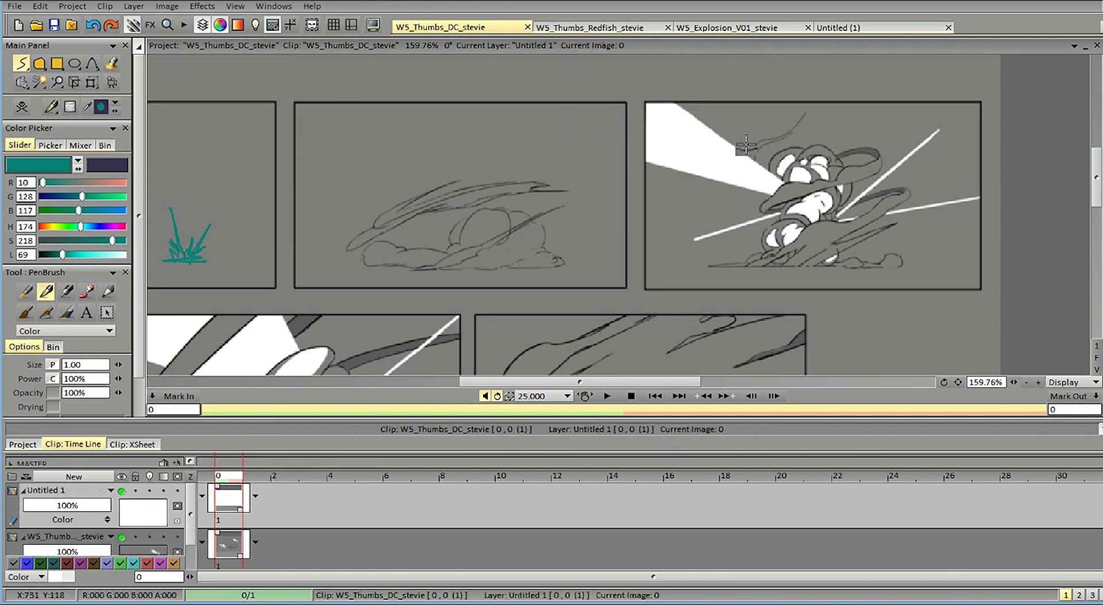
{"action": "left_click_drag", "start_coordinate": [747, 155], "coordinate": [767, 133]}
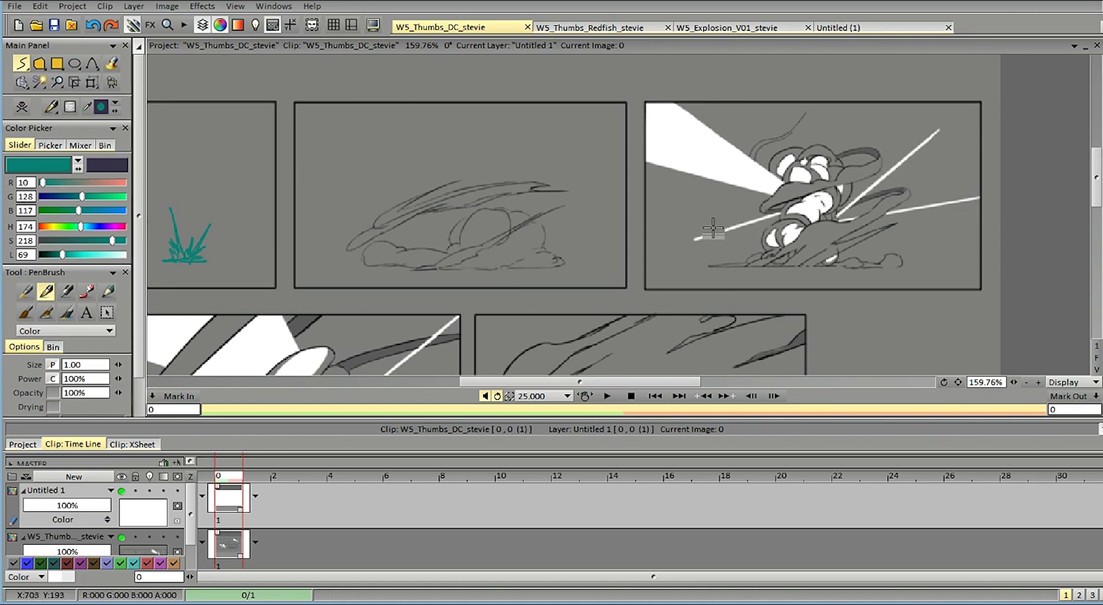
Step: Sample the grey background colour and paint filled shapes over the thin light rays in the third thumbnail
{"action": "key", "text": "shift+d"}
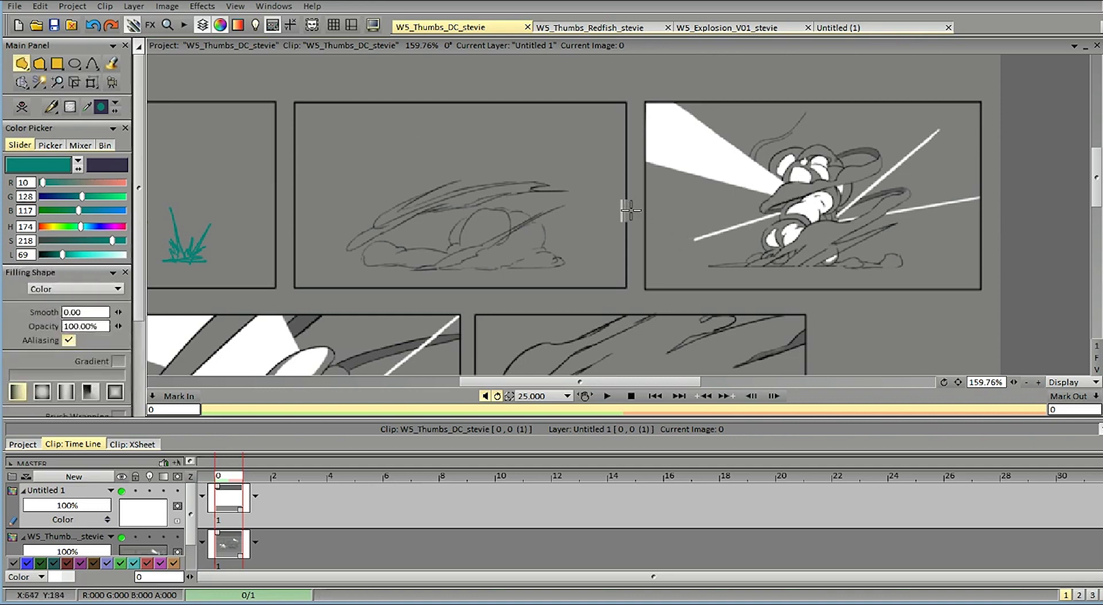
{"action": "left_click", "coordinate": [669, 221], "text": "ctrl"}
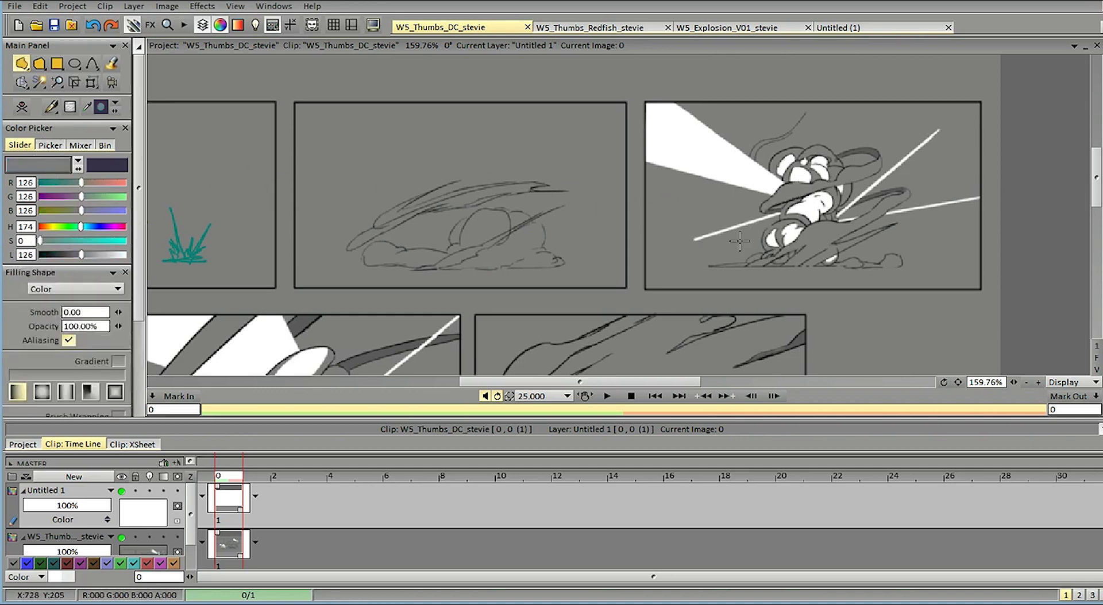
{"action": "mouse_move", "coordinate": [684, 245]}
{"action": "left_mouse_down"}
{"action": "mouse_move", "coordinate": [782, 220]}
{"action": "mouse_move", "coordinate": [767, 211]}
{"action": "mouse_move", "coordinate": [781, 212]}
{"action": "mouse_move", "coordinate": [696, 241]}
{"action": "left_mouse_up"}
{"action": "key", "text": "ctrl+z"}
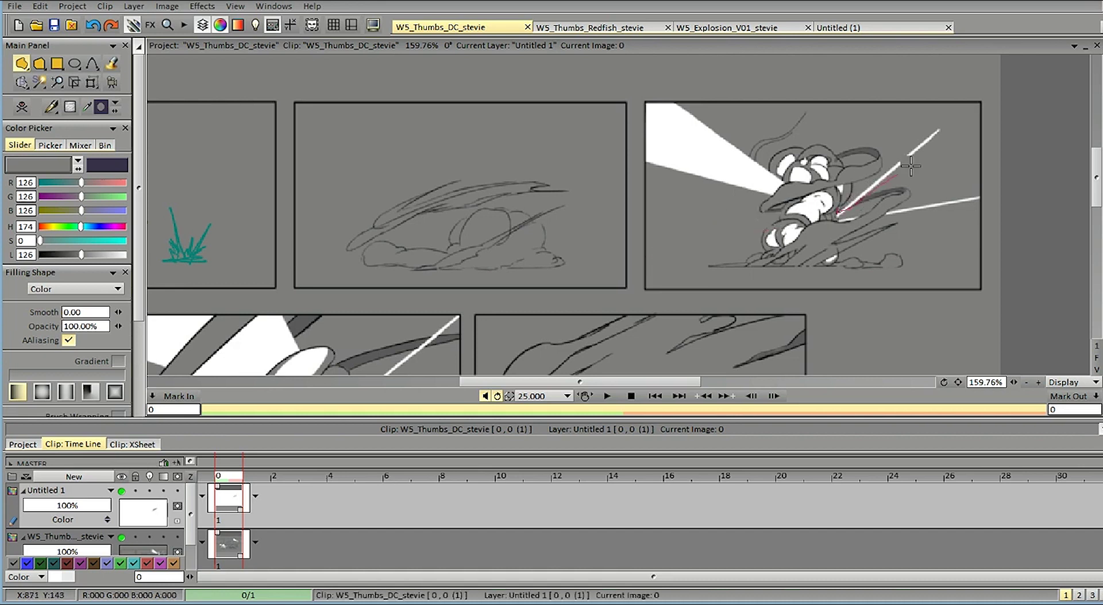
{"action": "mouse_move", "coordinate": [880, 171]}
{"action": "left_mouse_down"}
{"action": "mouse_move", "coordinate": [844, 220]}
{"action": "mouse_move", "coordinate": [937, 208]}
{"action": "mouse_move", "coordinate": [960, 185]}
{"action": "mouse_move", "coordinate": [911, 207]}
{"action": "left_mouse_up"}
{"action": "mouse_move", "coordinate": [908, 210]}
{"action": "left_mouse_down"}
{"action": "mouse_move", "coordinate": [964, 193]}
{"action": "mouse_move", "coordinate": [919, 201]}
{"action": "left_mouse_up"}
Step: Sample white and paint a filled, tapered light ray from the third explosion's centre toward the thumbnail's upper right
{"action": "key", "text": "b"}
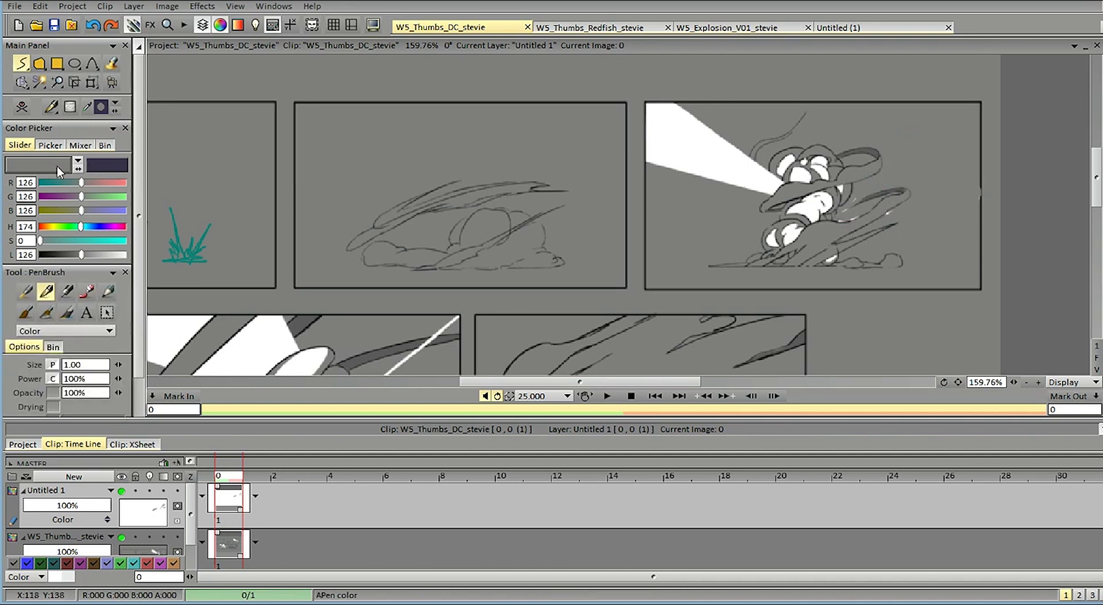
{"action": "left_click", "coordinate": [55, 167]}
{"action": "left_click", "coordinate": [791, 187]}
{"action": "left_click_drag", "start_coordinate": [815, 206], "coordinate": [952, 141]}
{"action": "key", "text": "ctrl+z"}
{"action": "left_click_drag", "start_coordinate": [829, 207], "coordinate": [926, 154]}
{"action": "key", "text": "ctrl+z"}
{"action": "mouse_move", "coordinate": [831, 202]}
{"action": "left_mouse_down"}
{"action": "mouse_move", "coordinate": [925, 153]}
{"action": "mouse_move", "coordinate": [886, 171]}
{"action": "left_mouse_up"}
{"action": "key", "text": "ctrl+z"}
{"action": "key", "text": "ctrl+z"}
{"action": "key", "text": "b"}
{"action": "mouse_move", "coordinate": [811, 220]}
{"action": "left_mouse_down"}
{"action": "mouse_move", "coordinate": [860, 193]}
{"action": "mouse_move", "coordinate": [847, 204]}
{"action": "left_mouse_up"}
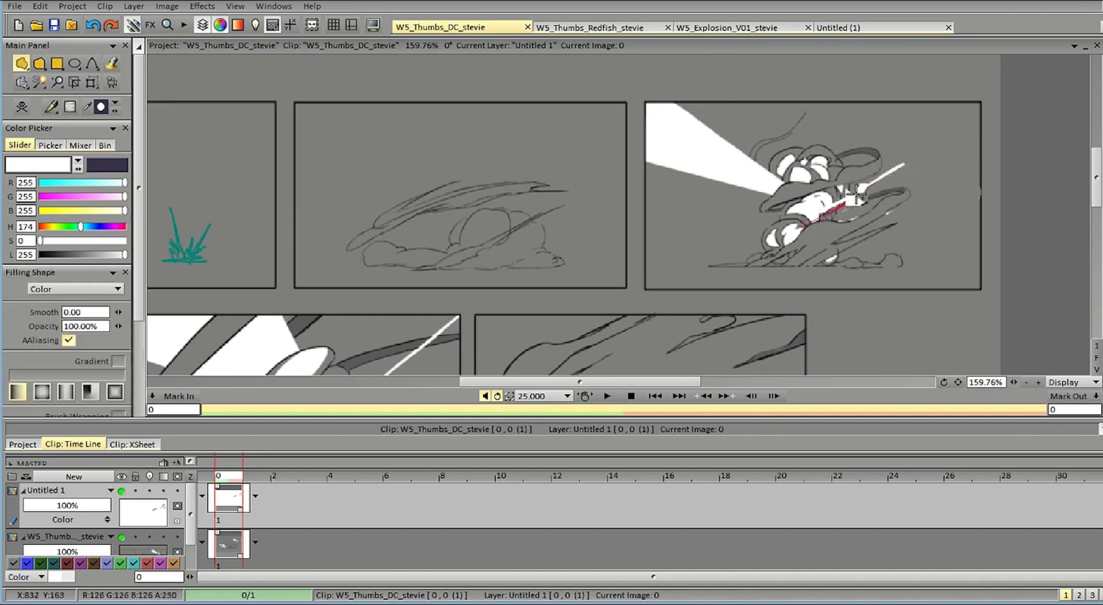
{"action": "left_click_drag", "start_coordinate": [858, 194], "coordinate": [827, 190]}
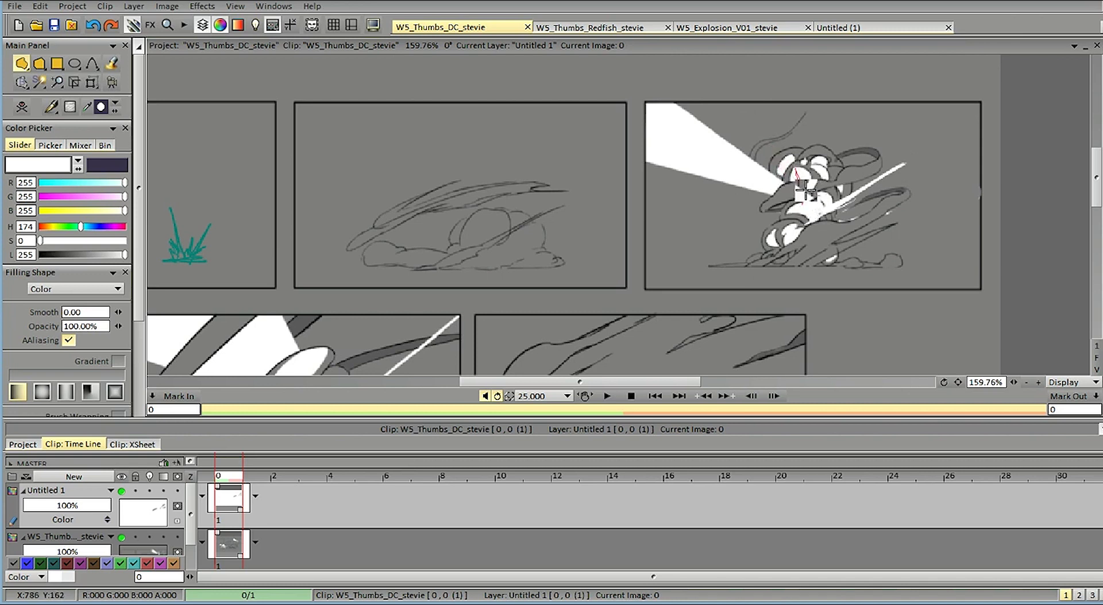
Step: Paint filled white spikes radiating from the third explosion's core in several directions, checking them by toggling the correction layer
{"action": "mouse_move", "coordinate": [803, 181]}
{"action": "left_mouse_down"}
{"action": "mouse_move", "coordinate": [809, 199]}
{"action": "mouse_move", "coordinate": [811, 184]}
{"action": "left_mouse_up"}
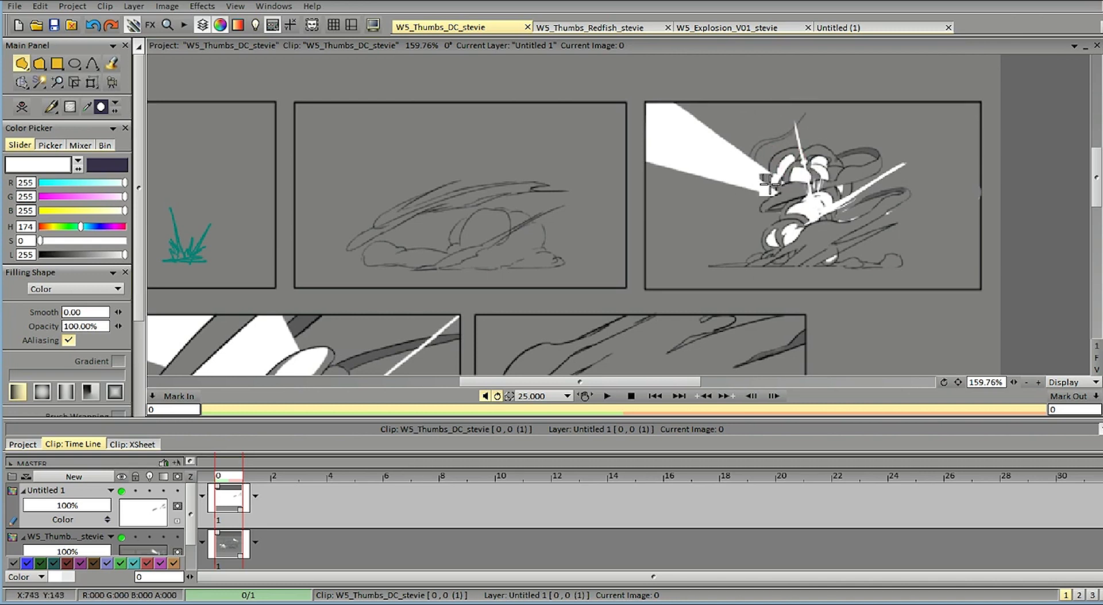
{"action": "mouse_move", "coordinate": [774, 215]}
{"action": "left_mouse_down"}
{"action": "mouse_move", "coordinate": [715, 234]}
{"action": "mouse_move", "coordinate": [775, 217]}
{"action": "left_mouse_up"}
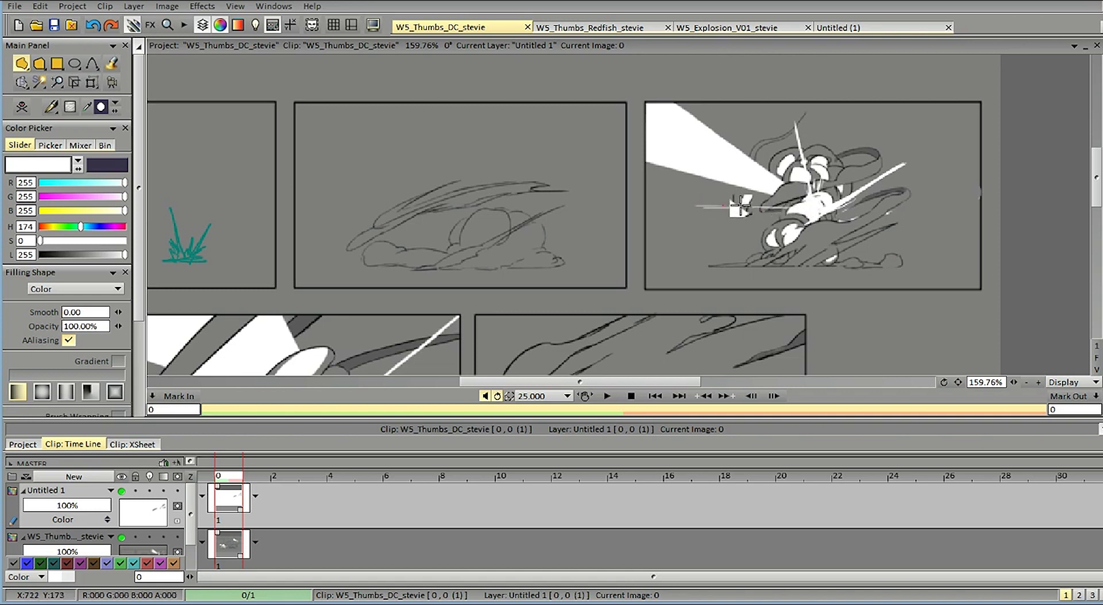
{"action": "left_click_drag", "start_coordinate": [769, 208], "coordinate": [785, 211]}
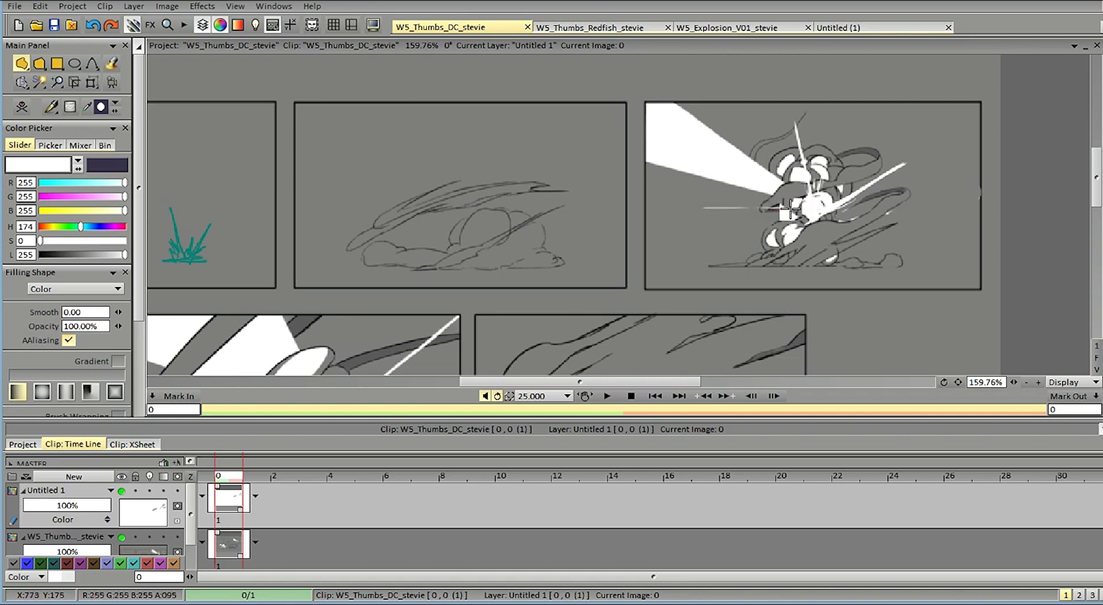
{"action": "mouse_move", "coordinate": [796, 209]}
{"action": "left_mouse_down"}
{"action": "mouse_move", "coordinate": [757, 210]}
{"action": "mouse_move", "coordinate": [837, 181]}
{"action": "mouse_move", "coordinate": [812, 255]}
{"action": "mouse_move", "coordinate": [806, 219]}
{"action": "mouse_move", "coordinate": [814, 244]}
{"action": "left_mouse_up"}
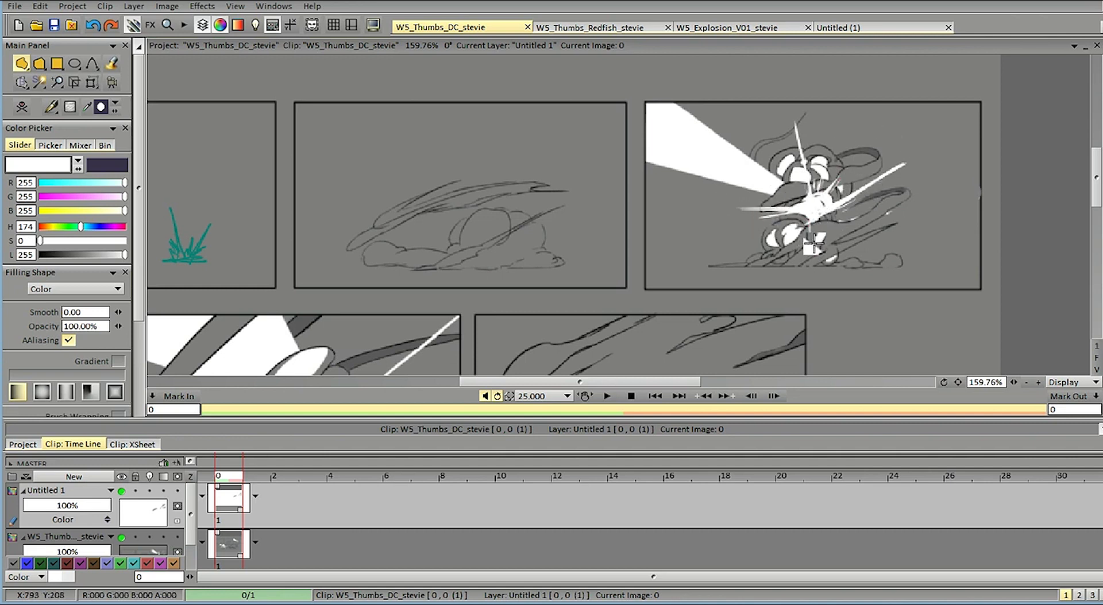
{"action": "left_click", "coordinate": [121, 492]}
{"action": "left_click", "coordinate": [122, 492]}
{"action": "left_click", "coordinate": [121, 491]}
{"action": "left_click", "coordinate": [122, 491]}
{"action": "mouse_move", "coordinate": [825, 205]}
{"action": "left_mouse_down"}
{"action": "mouse_move", "coordinate": [882, 180]}
{"action": "mouse_move", "coordinate": [812, 207]}
{"action": "mouse_move", "coordinate": [859, 196]}
{"action": "mouse_move", "coordinate": [877, 222]}
{"action": "mouse_move", "coordinate": [815, 218]}
{"action": "left_mouse_up"}
{"action": "key", "text": "ctrl+z"}
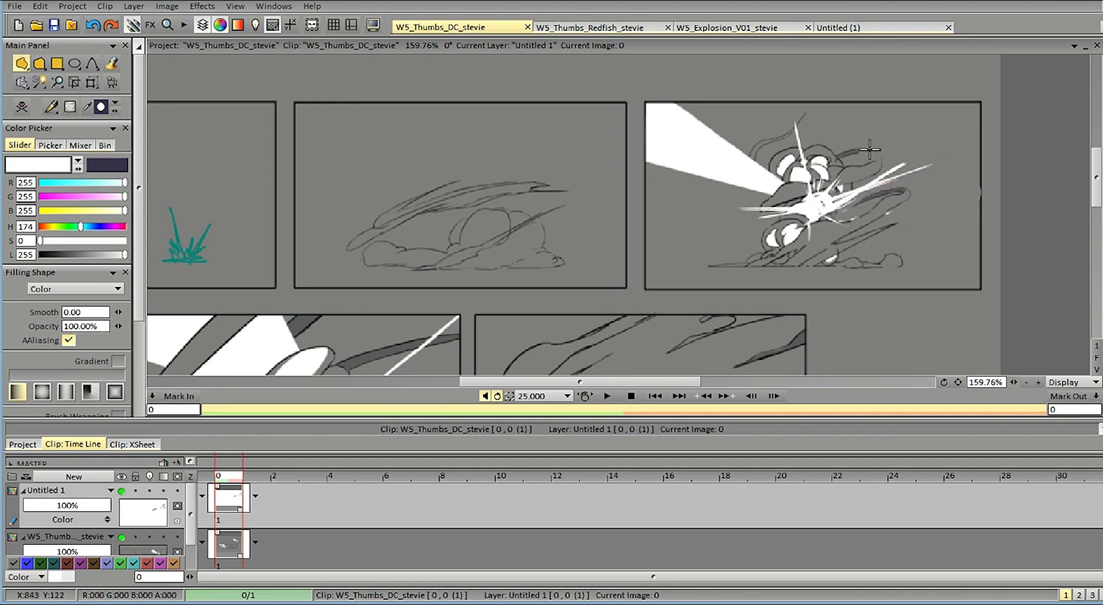
Step: Compare the third thumbnail with and without the corrected rays, and leave the Untitled 1 layer hidden
{"action": "left_click", "coordinate": [121, 492]}
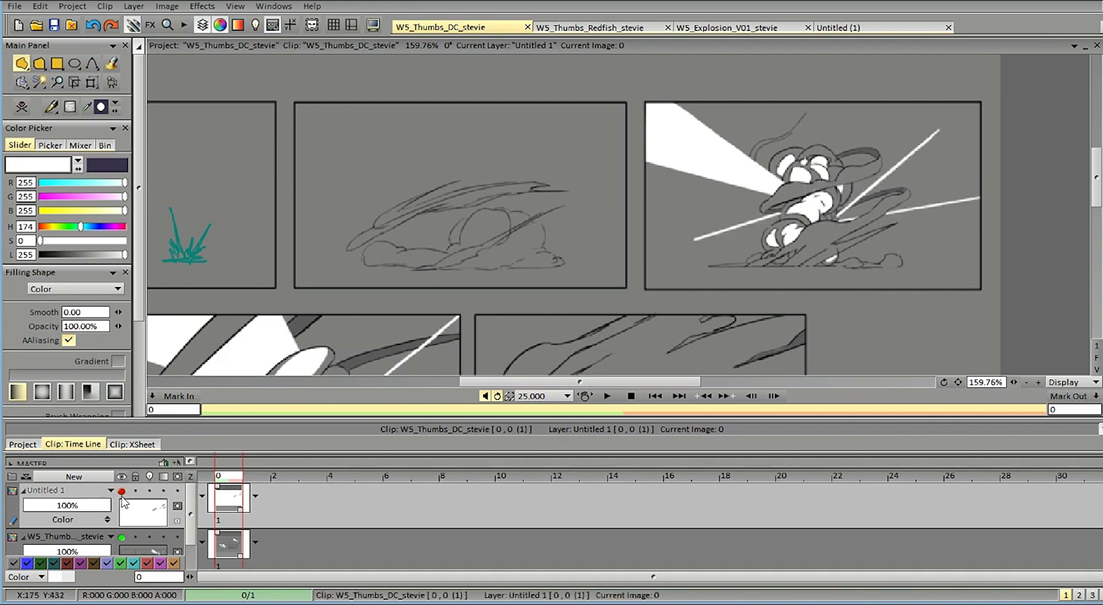
{"action": "left_click", "coordinate": [122, 494]}
{"action": "left_click", "coordinate": [122, 493]}
{"action": "left_click", "coordinate": [122, 494]}
{"action": "left_click", "coordinate": [122, 494]}
{"action": "left_click", "coordinate": [122, 494]}
{"action": "left_click", "coordinate": [122, 493]}
{"action": "left_click", "coordinate": [121, 492]}
{"action": "left_click", "coordinate": [121, 493]}
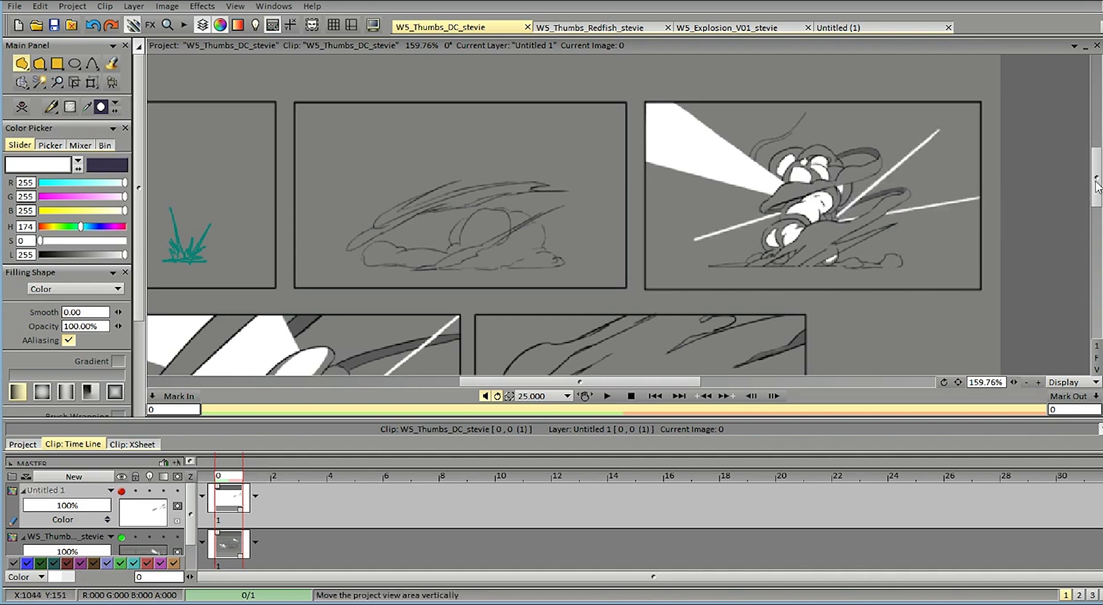
Step: Lower the thumbnail layer's opacity to 65%, add a new layer and switch to the dark purple drawing colour
{"action": "scroll", "coordinate": [564, 345], "scroll_direction": "down", "scroll_amount": 3}
{"action": "left_click_drag", "start_coordinate": [565, 381], "coordinate": [484, 381]}
{"action": "left_click_drag", "start_coordinate": [1097, 197], "coordinate": [1094, 210]}
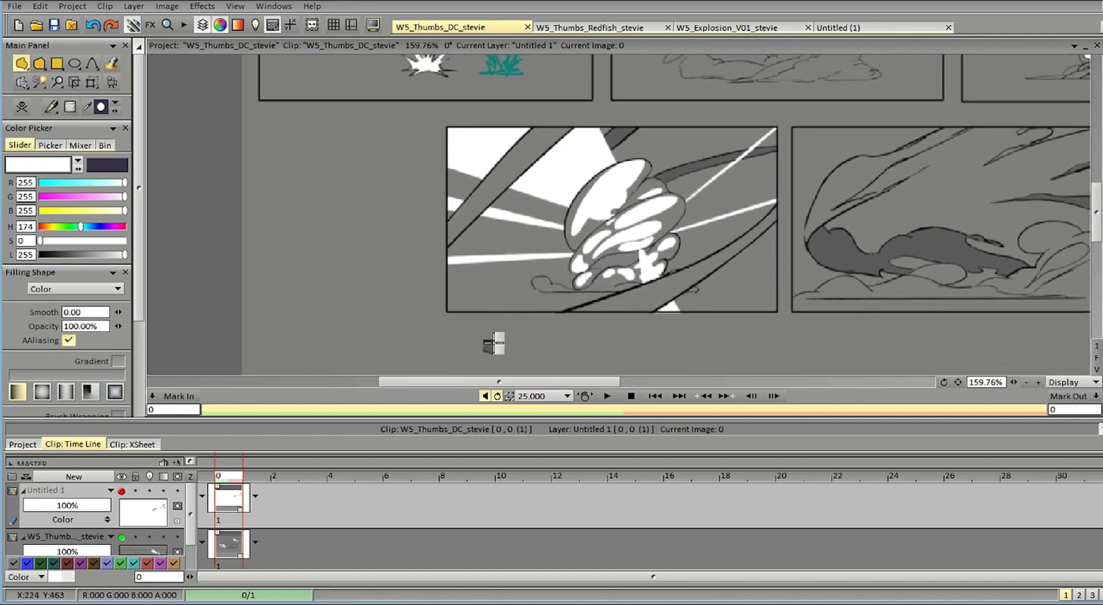
{"action": "left_click_drag", "start_coordinate": [108, 548], "coordinate": [81, 550]}
{"action": "left_click", "coordinate": [231, 558]}
{"action": "key", "text": "ctrl+n"}
{"action": "key", "text": "s"}
{"action": "left_click_drag", "start_coordinate": [512, 274], "coordinate": [629, 285]}
{"action": "key", "text": "ctrl+z"}
{"action": "key", "text": "x"}
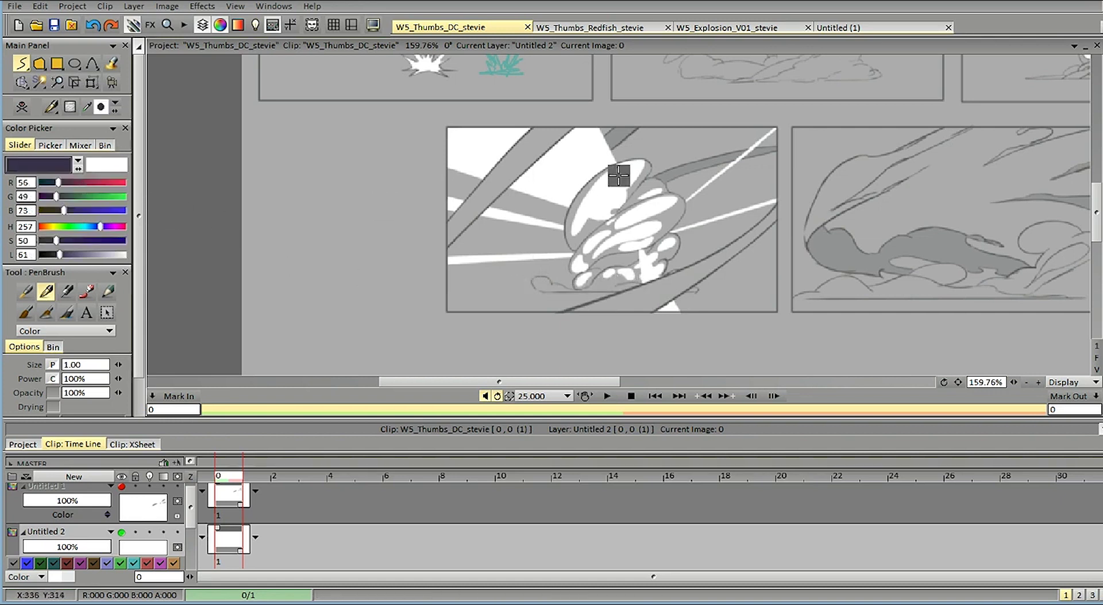
Step: Try outlining the upper smoke lobe of the fourth thumbnail's explosion with dark strokes
{"action": "mouse_move", "coordinate": [640, 148]}
{"action": "left_mouse_down"}
{"action": "mouse_move", "coordinate": [607, 215]}
{"action": "mouse_move", "coordinate": [585, 175]}
{"action": "mouse_move", "coordinate": [577, 258]}
{"action": "mouse_move", "coordinate": [587, 162]}
{"action": "mouse_move", "coordinate": [610, 147]}
{"action": "mouse_move", "coordinate": [670, 191]}
{"action": "left_mouse_up"}
{"action": "key", "text": "ctrl+z"}
{"action": "key", "text": "ctrl+z"}
{"action": "key", "text": "ctrl+z"}
{"action": "mouse_move", "coordinate": [582, 244]}
{"action": "left_mouse_down"}
{"action": "mouse_move", "coordinate": [639, 142]}
{"action": "mouse_move", "coordinate": [660, 177]}
{"action": "left_mouse_up"}
{"action": "left_click_drag", "start_coordinate": [582, 242], "coordinate": [665, 184]}
{"action": "key", "text": "ctrl+z"}
{"action": "left_click_drag", "start_coordinate": [581, 243], "coordinate": [665, 176]}
{"action": "key", "text": "ctrl+z"}
{"action": "mouse_move", "coordinate": [573, 246]}
{"action": "left_mouse_down"}
{"action": "mouse_move", "coordinate": [632, 185]}
{"action": "mouse_move", "coordinate": [662, 177]}
{"action": "mouse_move", "coordinate": [681, 201]}
{"action": "mouse_move", "coordinate": [655, 188]}
{"action": "mouse_move", "coordinate": [678, 185]}
{"action": "left_mouse_up"}
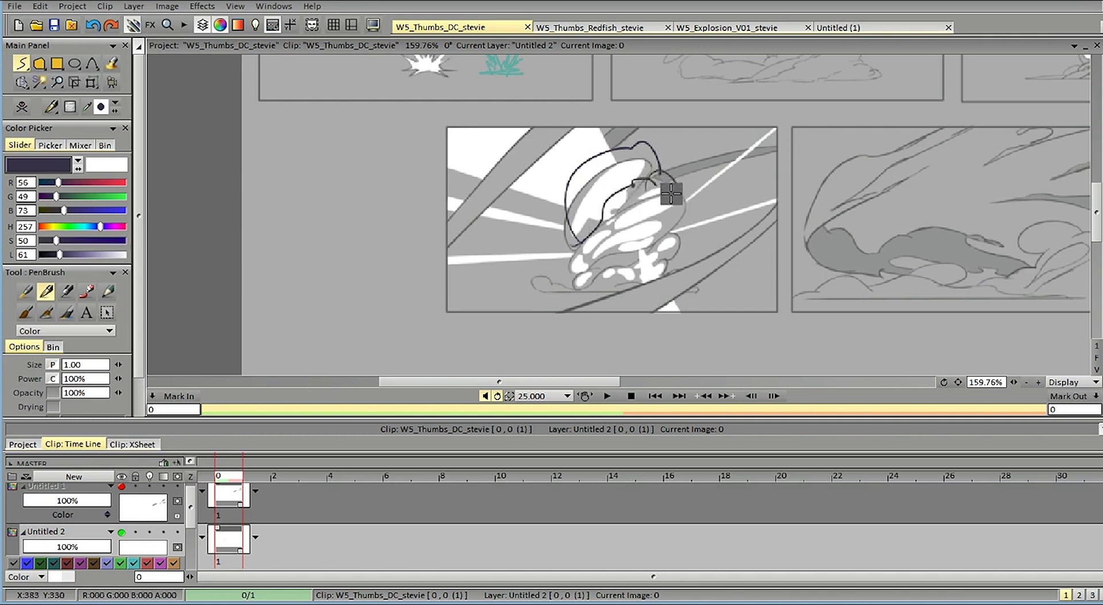
{"action": "key", "text": "ctrl+z"}
{"action": "key", "text": "ctrl+z"}
Step: Sketch the inner curve and lower smoke lobes of the fourth thumbnail's explosion
{"action": "mouse_move", "coordinate": [585, 231]}
{"action": "left_mouse_down"}
{"action": "mouse_move", "coordinate": [644, 168]}
{"action": "mouse_move", "coordinate": [668, 197]}
{"action": "left_mouse_up"}
{"action": "mouse_move", "coordinate": [577, 241]}
{"action": "left_mouse_down"}
{"action": "mouse_move", "coordinate": [555, 253]}
{"action": "mouse_move", "coordinate": [588, 255]}
{"action": "mouse_move", "coordinate": [569, 253]}
{"action": "mouse_move", "coordinate": [580, 237]}
{"action": "mouse_move", "coordinate": [605, 263]}
{"action": "mouse_move", "coordinate": [641, 241]}
{"action": "mouse_move", "coordinate": [625, 244]}
{"action": "mouse_move", "coordinate": [664, 199]}
{"action": "mouse_move", "coordinate": [670, 209]}
{"action": "mouse_move", "coordinate": [649, 185]}
{"action": "mouse_move", "coordinate": [669, 183]}
{"action": "mouse_move", "coordinate": [649, 169]}
{"action": "left_mouse_up"}
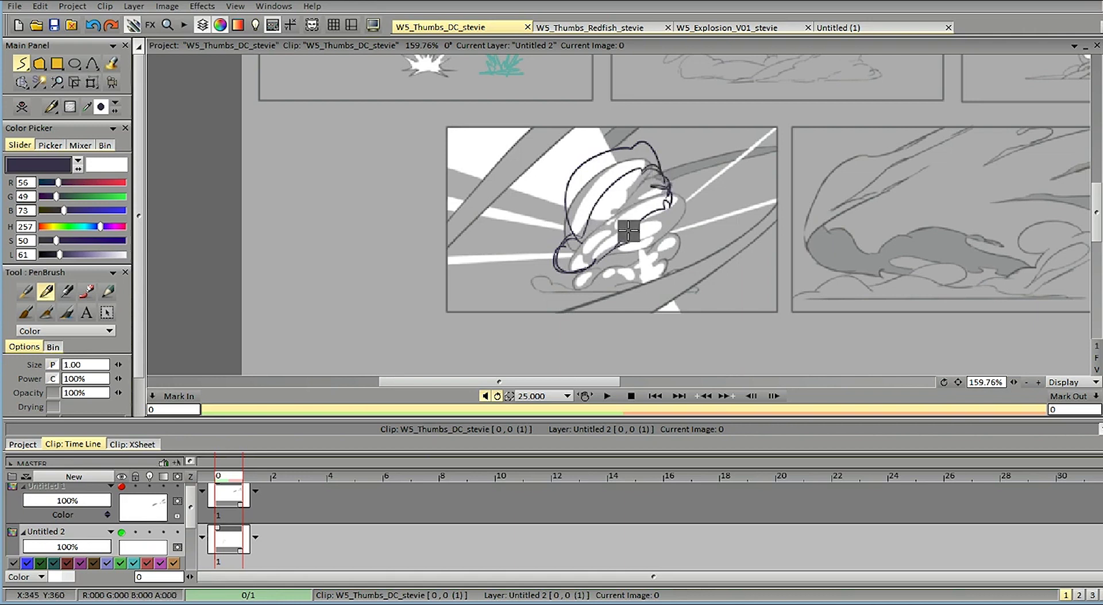
{"action": "mouse_move", "coordinate": [639, 223]}
{"action": "left_mouse_down"}
{"action": "mouse_move", "coordinate": [661, 228]}
{"action": "mouse_move", "coordinate": [645, 241]}
{"action": "mouse_move", "coordinate": [670, 239]}
{"action": "mouse_move", "coordinate": [667, 215]}
{"action": "mouse_move", "coordinate": [569, 284]}
{"action": "mouse_move", "coordinate": [636, 290]}
{"action": "mouse_move", "coordinate": [678, 240]}
{"action": "mouse_move", "coordinate": [702, 257]}
{"action": "mouse_move", "coordinate": [666, 216]}
{"action": "left_mouse_up"}
{"action": "key", "text": "shift+d"}
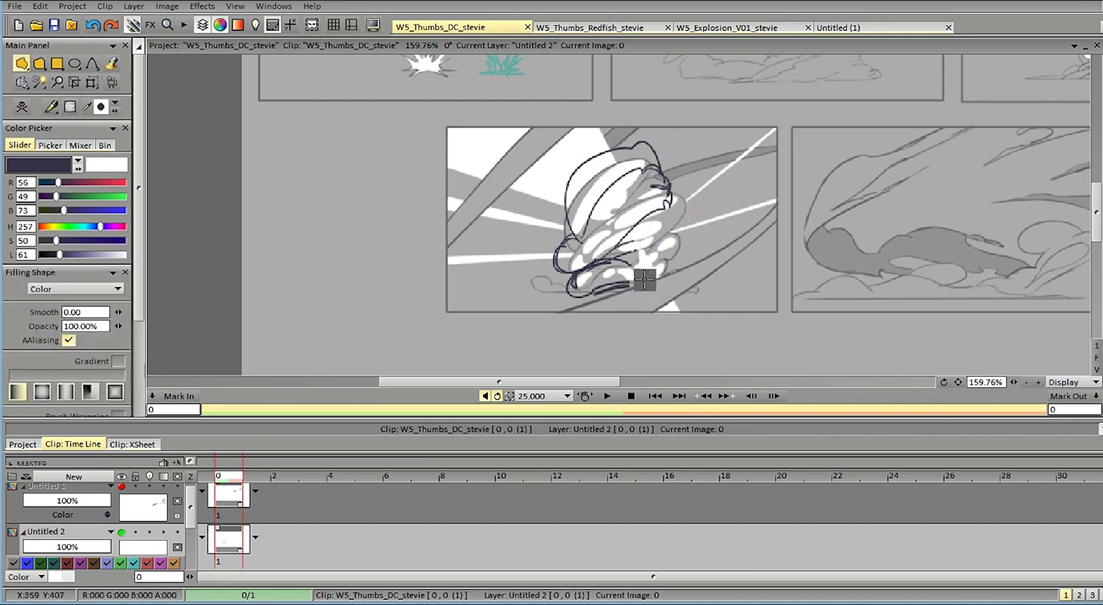
{"action": "key", "text": "b"}
{"action": "mouse_move", "coordinate": [631, 286]}
{"action": "left_mouse_down"}
{"action": "mouse_move", "coordinate": [673, 246]}
{"action": "mouse_move", "coordinate": [625, 251]}
{"action": "mouse_move", "coordinate": [648, 281]}
{"action": "mouse_move", "coordinate": [672, 237]}
{"action": "mouse_move", "coordinate": [669, 255]}
{"action": "mouse_move", "coordinate": [658, 212]}
{"action": "left_mouse_up"}
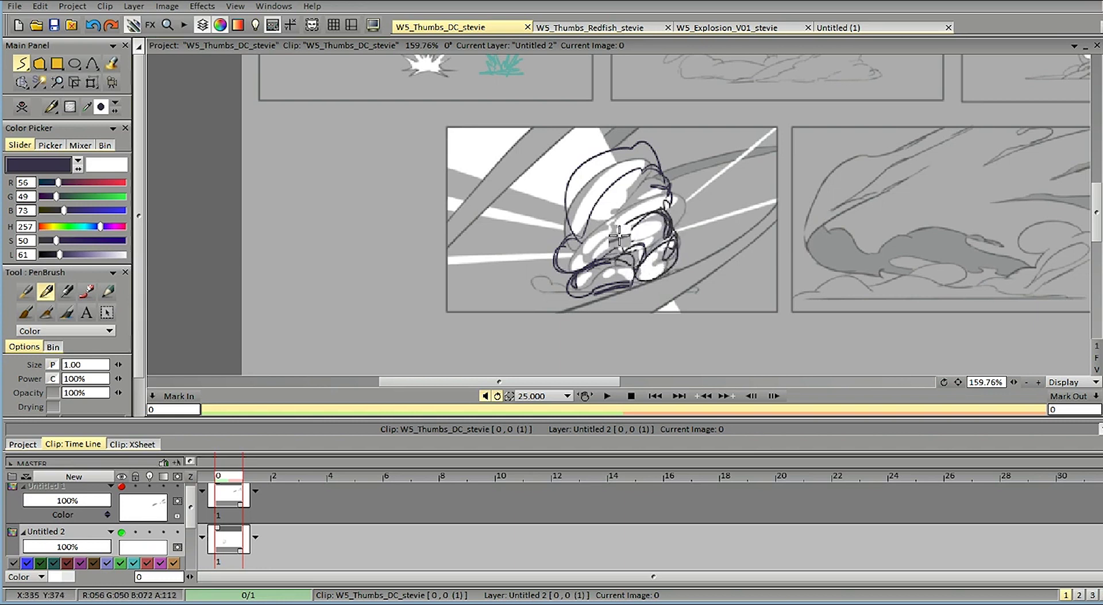
Step: Redo the lobes on the right side of the fourth explosion, and clear the sketch from the Untitled 2 layer
{"action": "key", "text": "ctrl+z"}
{"action": "key", "text": "ctrl+z"}
{"action": "key", "text": "ctrl+z"}
{"action": "left_click_drag", "start_coordinate": [619, 252], "coordinate": [666, 212]}
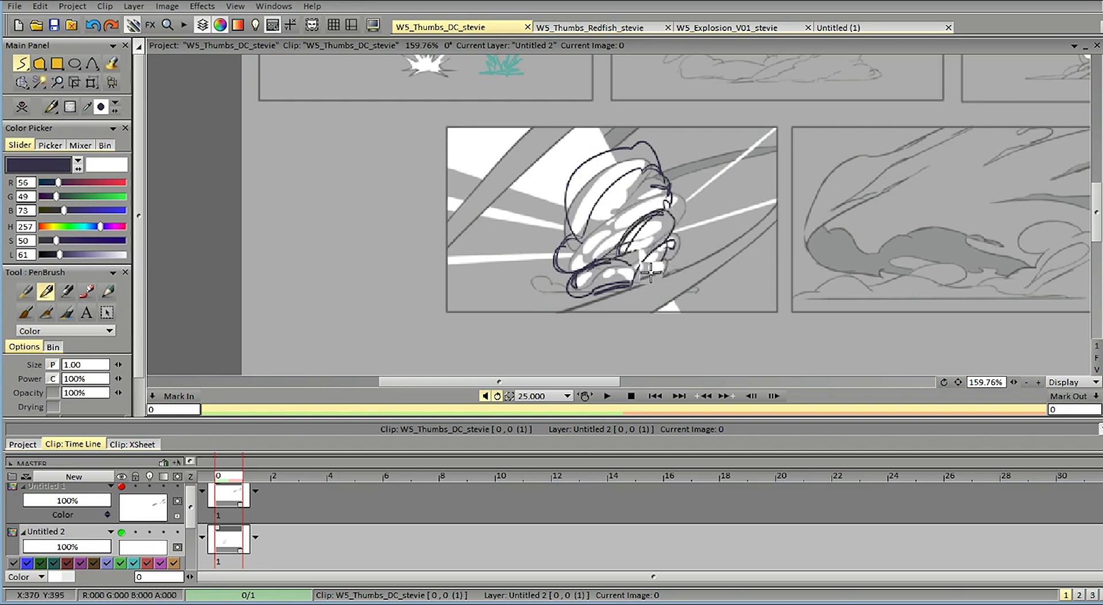
{"action": "left_click_drag", "start_coordinate": [636, 281], "coordinate": [666, 240]}
{"action": "key", "text": "shift+s"}
{"action": "mouse_move", "coordinate": [580, 191]}
{"action": "left_mouse_down"}
{"action": "mouse_move", "coordinate": [713, 271]}
{"action": "mouse_move", "coordinate": [455, 290]}
{"action": "left_mouse_up"}
Step: Fade the thumbnail layer further against a grey background and make the Untitled 2 layer active
{"action": "left_click_drag", "start_coordinate": [190, 508], "coordinate": [190, 534]}
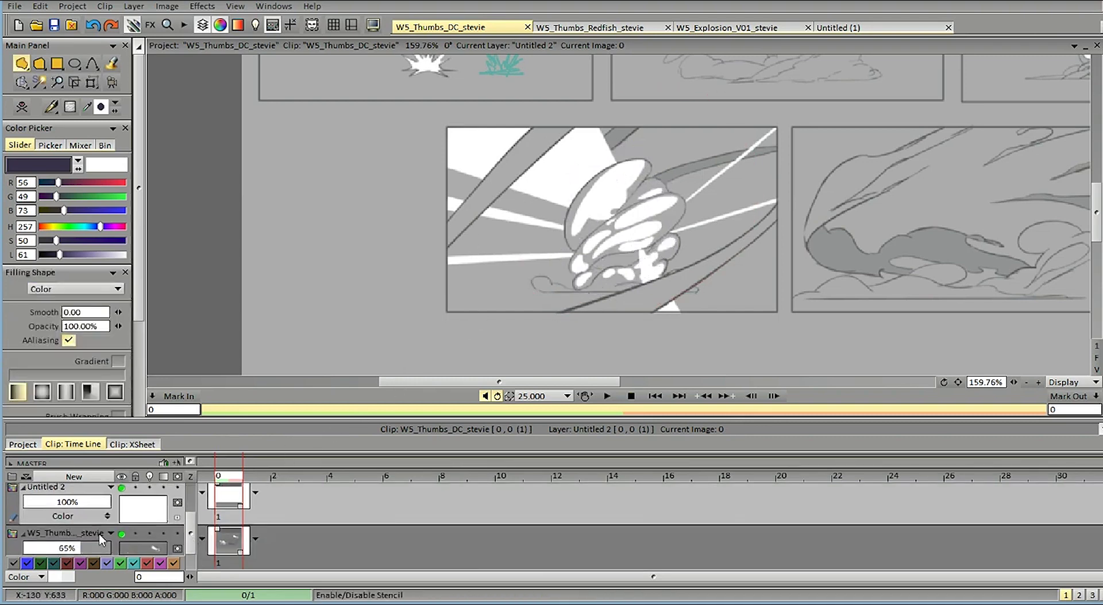
{"action": "mouse_move", "coordinate": [69, 547]}
{"action": "left_mouse_down"}
{"action": "mouse_move", "coordinate": [46, 547]}
{"action": "mouse_move", "coordinate": [112, 551]}
{"action": "mouse_move", "coordinate": [27, 549]}
{"action": "mouse_move", "coordinate": [36, 548]}
{"action": "left_mouse_up"}
{"action": "key", "text": "s"}
{"action": "key", "text": "Up"}
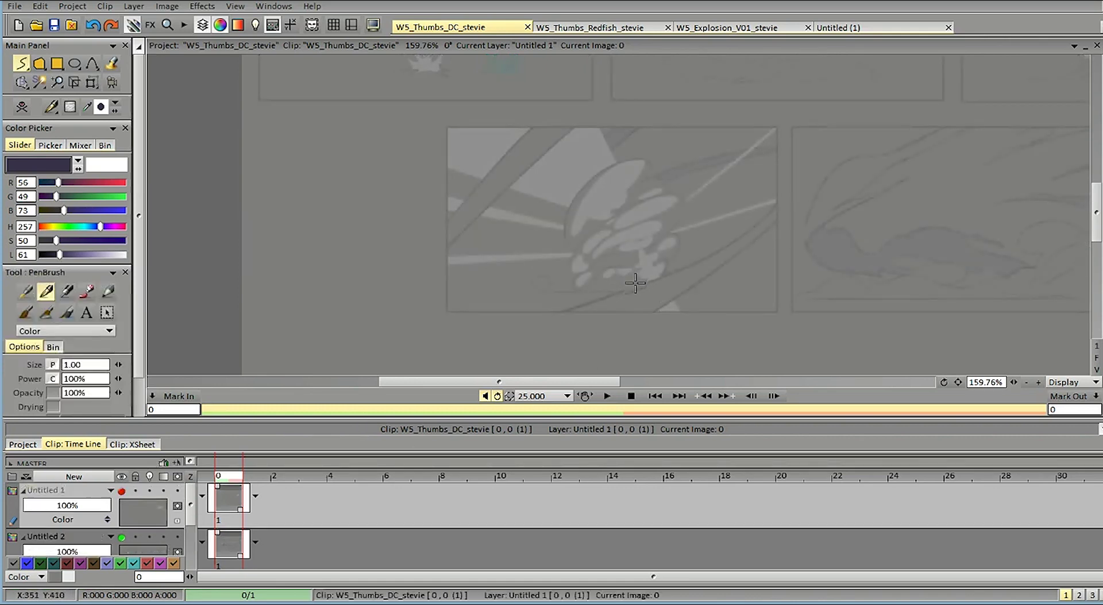
{"action": "key", "text": "Down"}
Step: Redraw the outline of the fourth explosion's large upper smoke lobe, undoing strokes until the arc fits
{"action": "mouse_move", "coordinate": [640, 159]}
{"action": "left_mouse_down"}
{"action": "mouse_move", "coordinate": [608, 253]}
{"action": "mouse_move", "coordinate": [582, 170]}
{"action": "mouse_move", "coordinate": [563, 225]}
{"action": "left_mouse_up"}
{"action": "key", "text": "ctrl+z"}
{"action": "key", "text": "ctrl+z"}
{"action": "key", "text": "ctrl+z"}
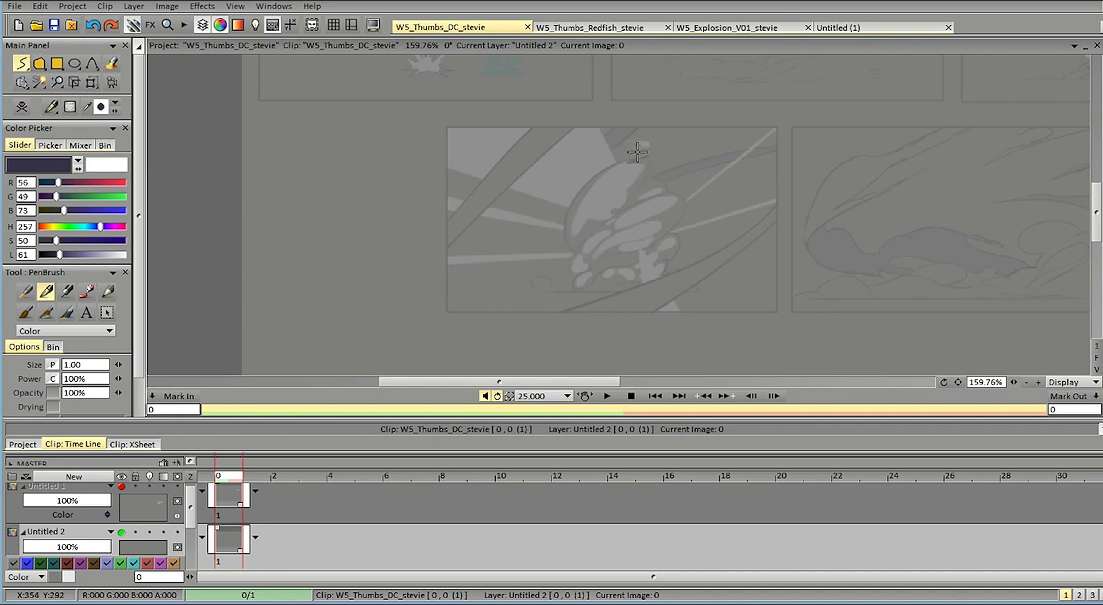
{"action": "left_click_drag", "start_coordinate": [637, 152], "coordinate": [601, 231]}
{"action": "key", "text": "ctrl+z"}
{"action": "mouse_move", "coordinate": [634, 161]}
{"action": "left_mouse_down"}
{"action": "mouse_move", "coordinate": [543, 224]}
{"action": "mouse_move", "coordinate": [566, 217]}
{"action": "mouse_move", "coordinate": [611, 144]}
{"action": "mouse_move", "coordinate": [562, 226]}
{"action": "left_mouse_up"}
{"action": "key", "text": "ctrl+z"}
{"action": "key", "text": "ctrl+z"}
{"action": "mouse_move", "coordinate": [640, 156]}
{"action": "left_mouse_down"}
{"action": "mouse_move", "coordinate": [563, 221]}
{"action": "mouse_move", "coordinate": [610, 209]}
{"action": "mouse_move", "coordinate": [631, 153]}
{"action": "mouse_move", "coordinate": [652, 205]}
{"action": "left_mouse_up"}
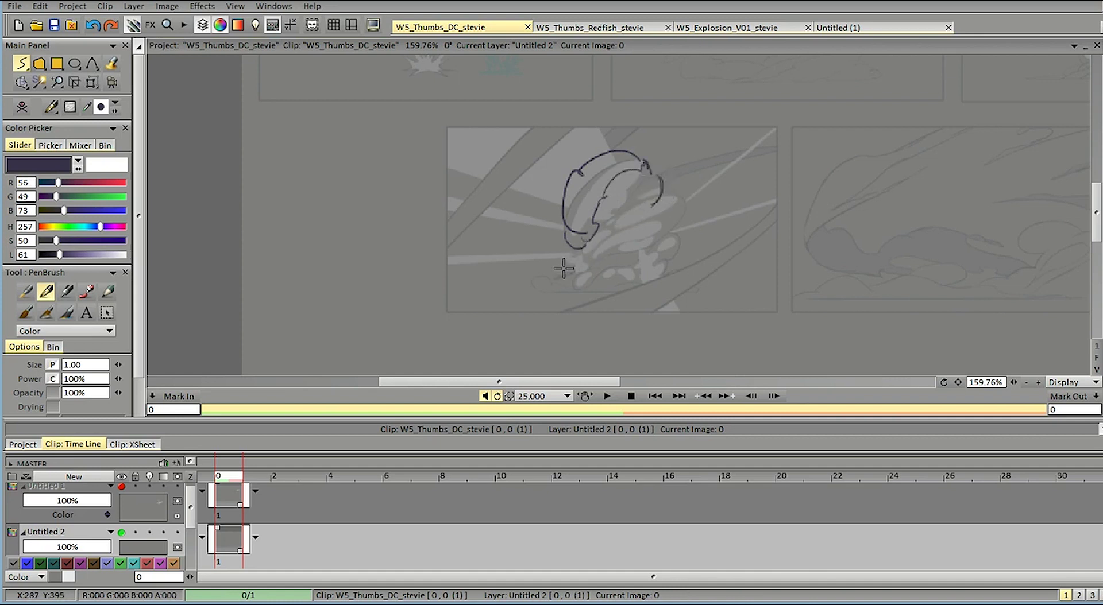
Step: Outline the fourth explosion's middle and right smoke lobes and its low base along the ground line
{"action": "mouse_move", "coordinate": [594, 271]}
{"action": "left_mouse_down"}
{"action": "mouse_move", "coordinate": [640, 205]}
{"action": "mouse_move", "coordinate": [626, 218]}
{"action": "mouse_move", "coordinate": [671, 198]}
{"action": "mouse_move", "coordinate": [672, 223]}
{"action": "mouse_move", "coordinate": [674, 203]}
{"action": "mouse_move", "coordinate": [682, 213]}
{"action": "mouse_move", "coordinate": [673, 236]}
{"action": "left_mouse_up"}
{"action": "left_click_drag", "start_coordinate": [582, 285], "coordinate": [652, 269]}
{"action": "key", "text": "ctrl+z"}
{"action": "left_click_drag", "start_coordinate": [586, 287], "coordinate": [645, 268]}
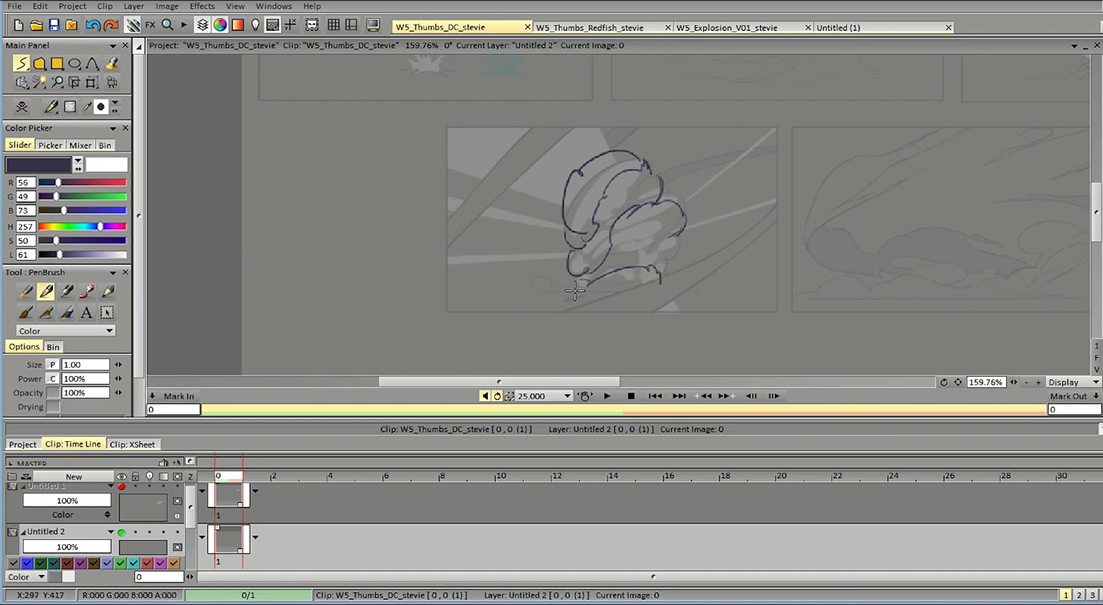
{"action": "mouse_move", "coordinate": [654, 293]}
{"action": "left_mouse_down"}
{"action": "mouse_move", "coordinate": [670, 243]}
{"action": "mouse_move", "coordinate": [644, 254]}
{"action": "mouse_move", "coordinate": [680, 230]}
{"action": "mouse_move", "coordinate": [649, 263]}
{"action": "left_mouse_up"}
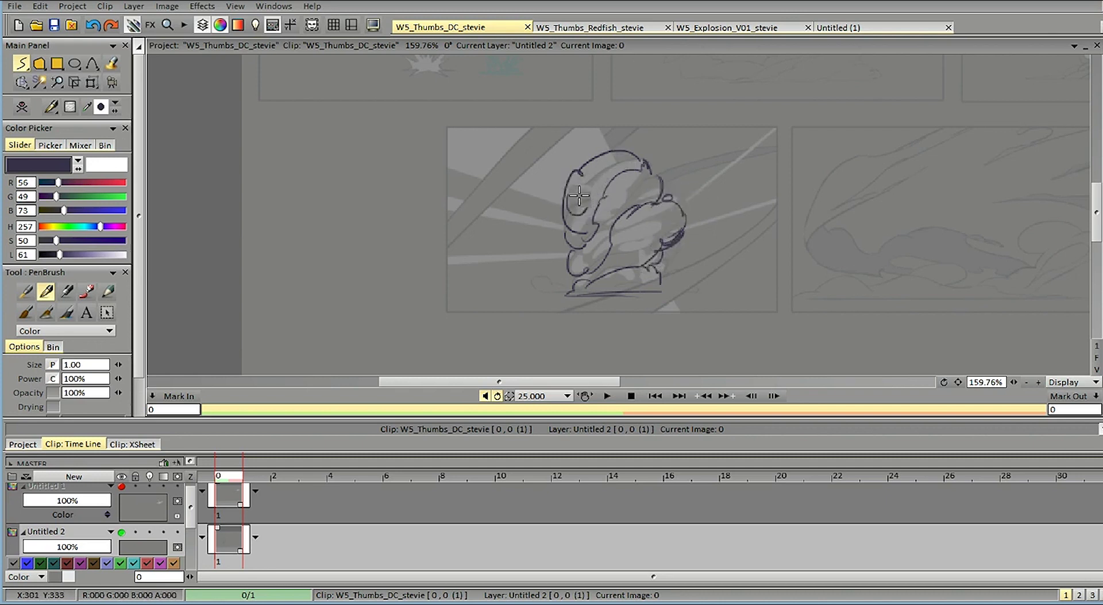
Step: Add inner fold lines to the fourth explosion's left and right lobes, and check the sketch by toggling its layer
{"action": "left_click_drag", "start_coordinate": [577, 190], "coordinate": [582, 171]}
{"action": "mouse_move", "coordinate": [635, 251]}
{"action": "left_mouse_down"}
{"action": "mouse_move", "coordinate": [671, 212]}
{"action": "mouse_move", "coordinate": [637, 222]}
{"action": "mouse_move", "coordinate": [625, 265]}
{"action": "mouse_move", "coordinate": [646, 237]}
{"action": "left_mouse_up"}
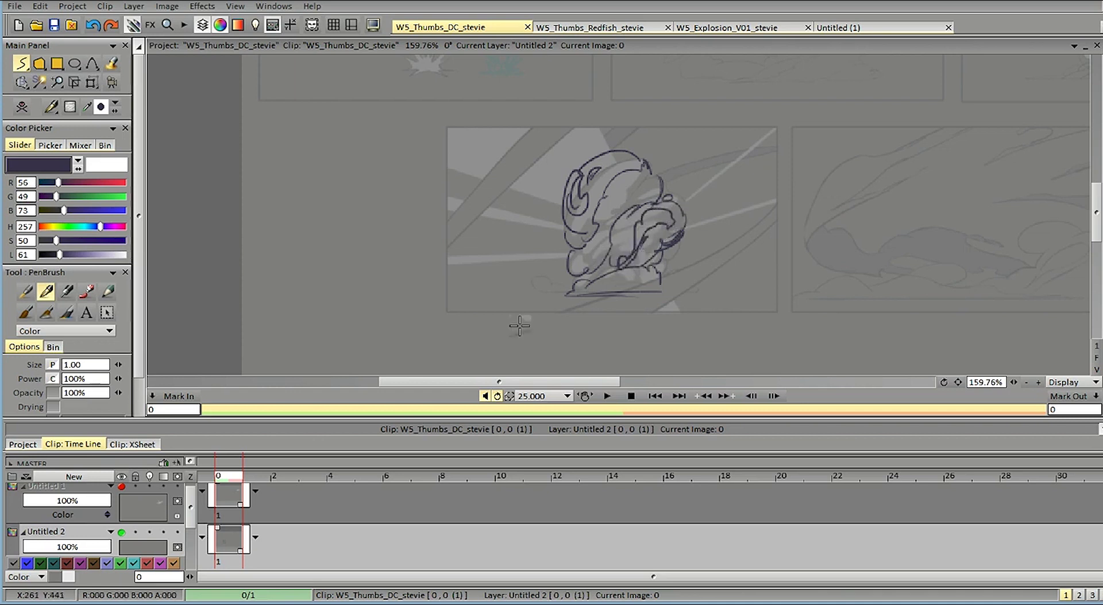
{"action": "left_click", "coordinate": [121, 534]}
{"action": "left_click", "coordinate": [121, 533]}
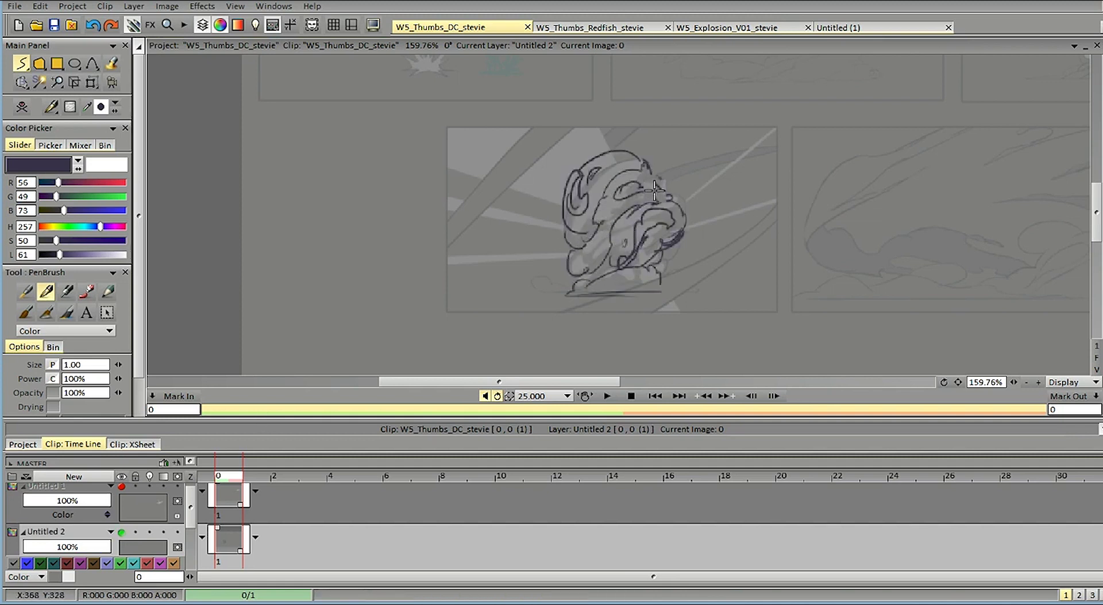
Step: Draw curled smoke bumps at the fourth explosion's upper right, and compare them with the faded thumbnail
{"action": "mouse_move", "coordinate": [655, 176]}
{"action": "left_mouse_down"}
{"action": "mouse_move", "coordinate": [670, 185]}
{"action": "mouse_move", "coordinate": [650, 185]}
{"action": "mouse_move", "coordinate": [641, 202]}
{"action": "left_mouse_up"}
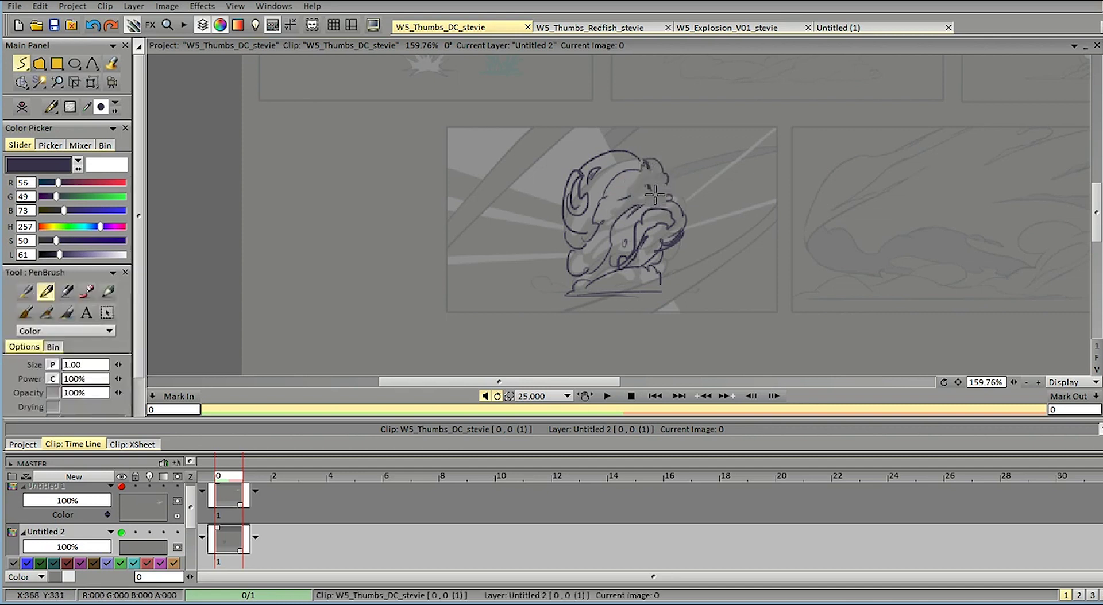
{"action": "mouse_move", "coordinate": [651, 165]}
{"action": "left_mouse_down"}
{"action": "mouse_move", "coordinate": [615, 210]}
{"action": "mouse_move", "coordinate": [643, 193]}
{"action": "mouse_move", "coordinate": [622, 201]}
{"action": "mouse_move", "coordinate": [632, 173]}
{"action": "mouse_move", "coordinate": [629, 195]}
{"action": "mouse_move", "coordinate": [648, 185]}
{"action": "left_mouse_up"}
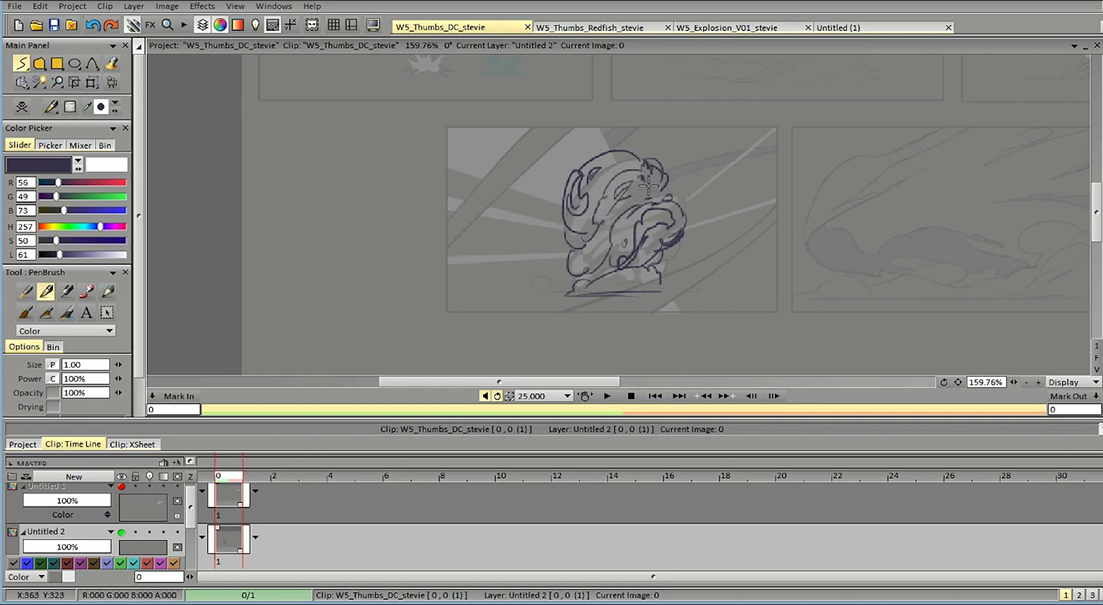
{"action": "left_click", "coordinate": [123, 533]}
{"action": "left_click", "coordinate": [122, 533]}
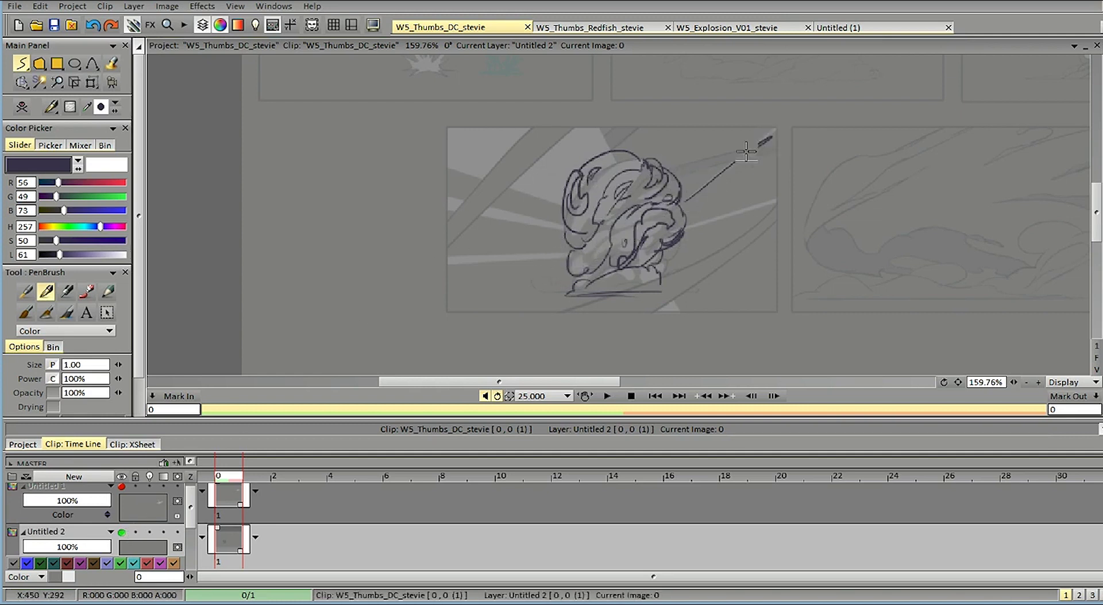
Step: Try sketching light ray lines from both sides of the fourth explosion, and undo them
{"action": "key", "text": "ctrl+z"}
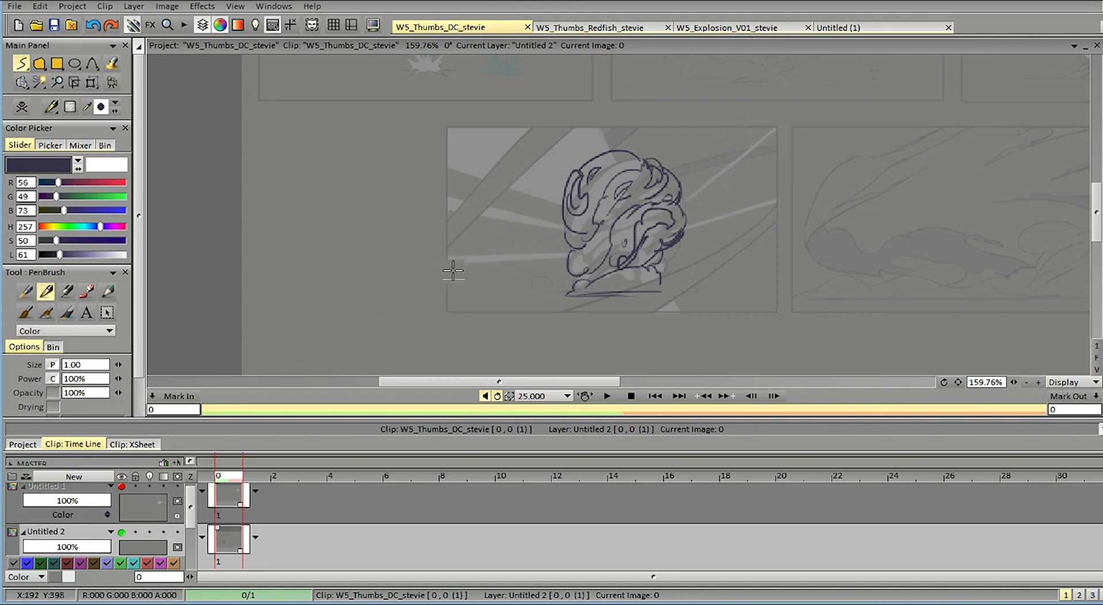
{"action": "left_click_drag", "start_coordinate": [430, 265], "coordinate": [577, 252]}
{"action": "left_click_drag", "start_coordinate": [455, 207], "coordinate": [565, 226]}
{"action": "key", "text": "ctrl+z"}
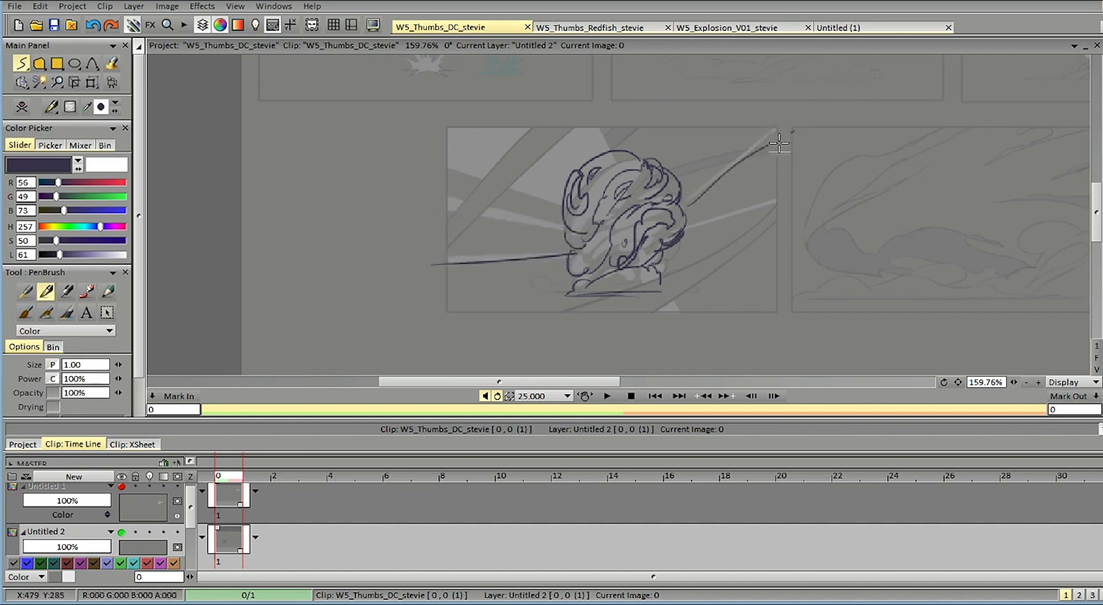
{"action": "key", "text": "ctrl+z"}
{"action": "key", "text": "ctrl+z"}
Step: Try drawing ray lines from the fourth explosion past the thumbnail's left and right edges, and undo them all
{"action": "left_click_drag", "start_coordinate": [698, 195], "coordinate": [785, 123]}
{"action": "key", "text": "ctrl+z"}
{"action": "left_click_drag", "start_coordinate": [686, 226], "coordinate": [786, 198]}
{"action": "left_click_drag", "start_coordinate": [573, 250], "coordinate": [435, 261]}
{"action": "left_click_drag", "start_coordinate": [448, 210], "coordinate": [577, 230]}
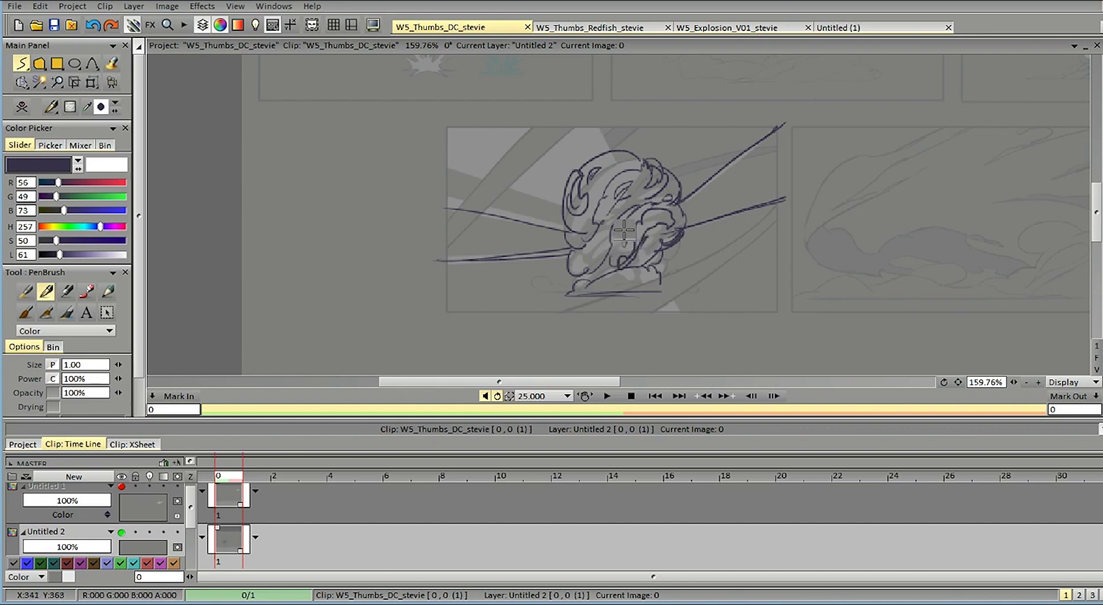
{"action": "key", "text": "ctrl+z"}
{"action": "key", "text": "ctrl+z"}
{"action": "key", "text": "ctrl+z"}
{"action": "key", "text": "ctrl+z"}
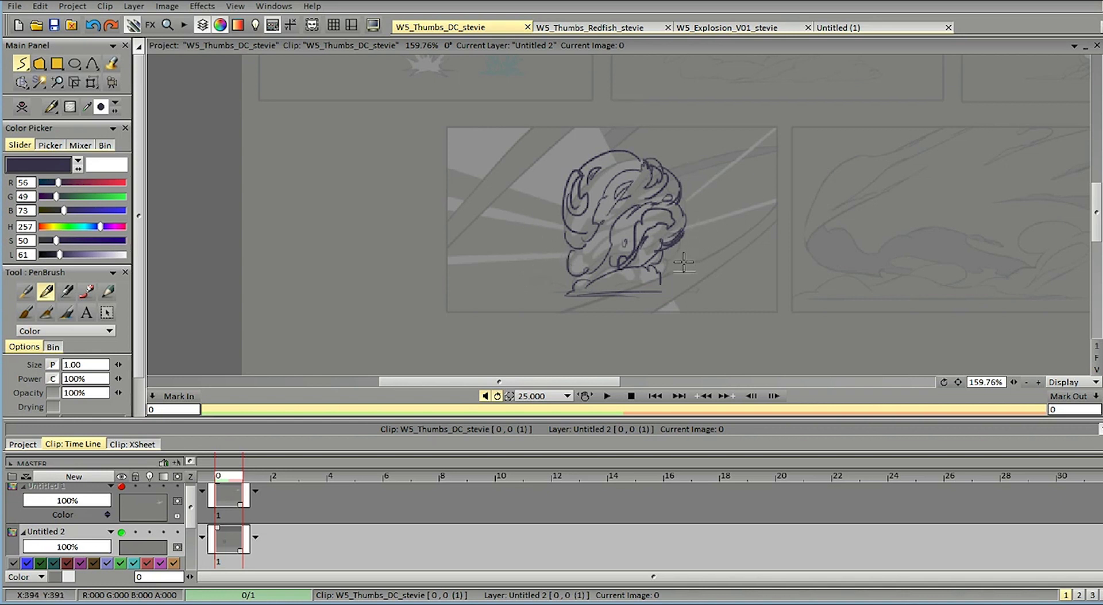
Step: Compare the fourth explosion's sketch with the faded thumbnail, hide its layer, and start a new layer for another version
{"action": "left_click", "coordinate": [115, 534]}
{"action": "left_click", "coordinate": [116, 537]}
{"action": "left_click", "coordinate": [120, 534]}
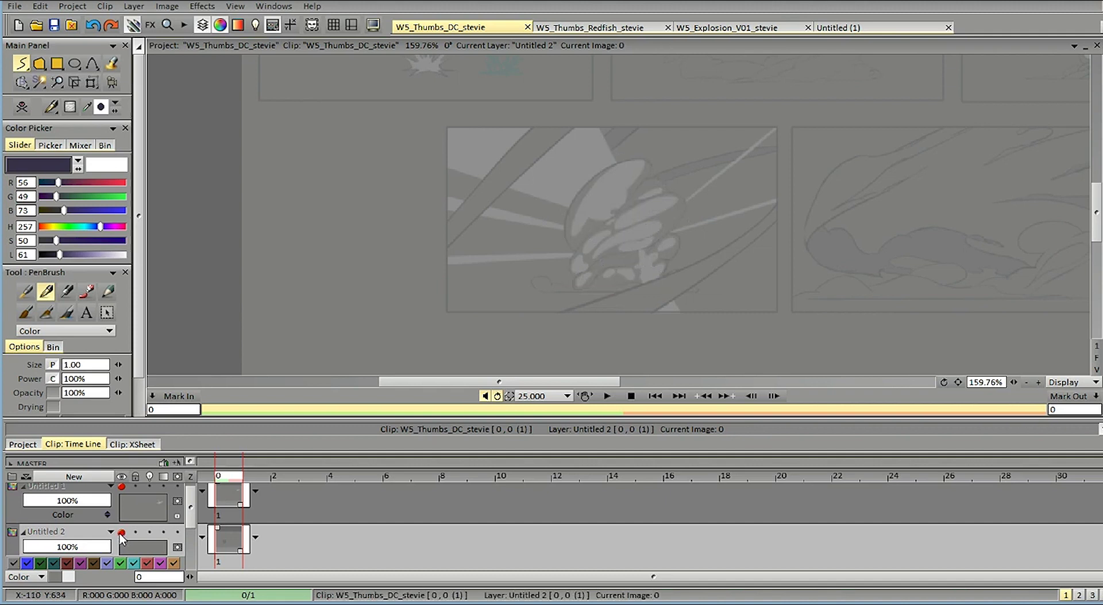
{"action": "left_click", "coordinate": [121, 533]}
{"action": "left_click", "coordinate": [121, 533]}
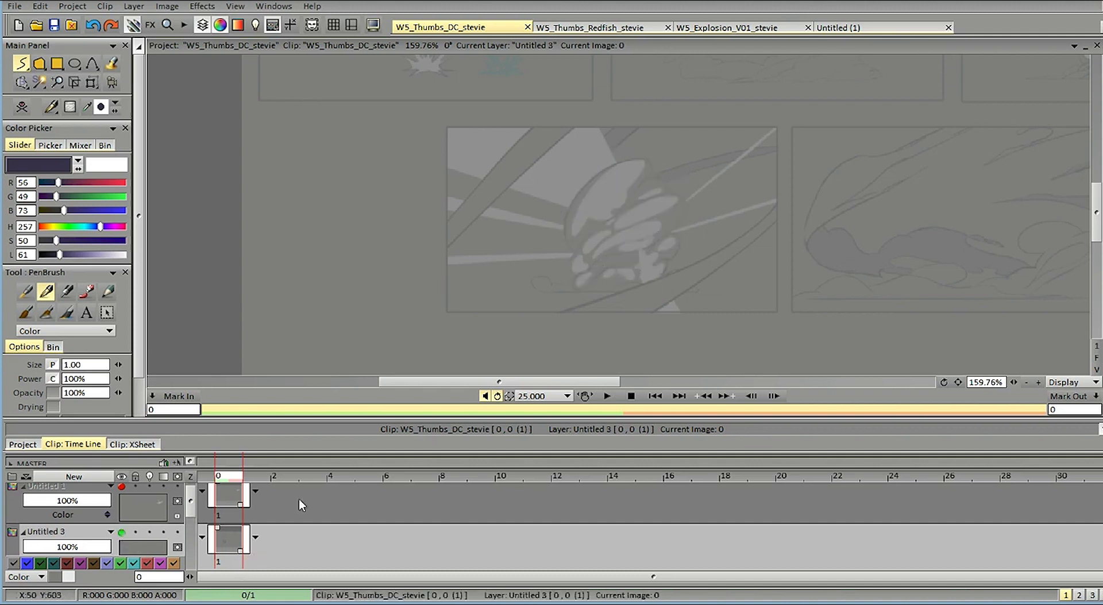
Step: Sketch a large curled top lobe for the fourth explosion with smoke bumps on its right, and erase the overlapping lines
{"action": "mouse_move", "coordinate": [650, 163]}
{"action": "left_mouse_down"}
{"action": "mouse_move", "coordinate": [585, 268]}
{"action": "mouse_move", "coordinate": [566, 228]}
{"action": "mouse_move", "coordinate": [609, 244]}
{"action": "left_mouse_up"}
{"action": "key", "text": "ctrl+z"}
{"action": "mouse_move", "coordinate": [650, 142]}
{"action": "left_mouse_down"}
{"action": "mouse_move", "coordinate": [639, 228]}
{"action": "mouse_move", "coordinate": [568, 218]}
{"action": "mouse_move", "coordinate": [651, 231]}
{"action": "mouse_move", "coordinate": [692, 174]}
{"action": "left_mouse_up"}
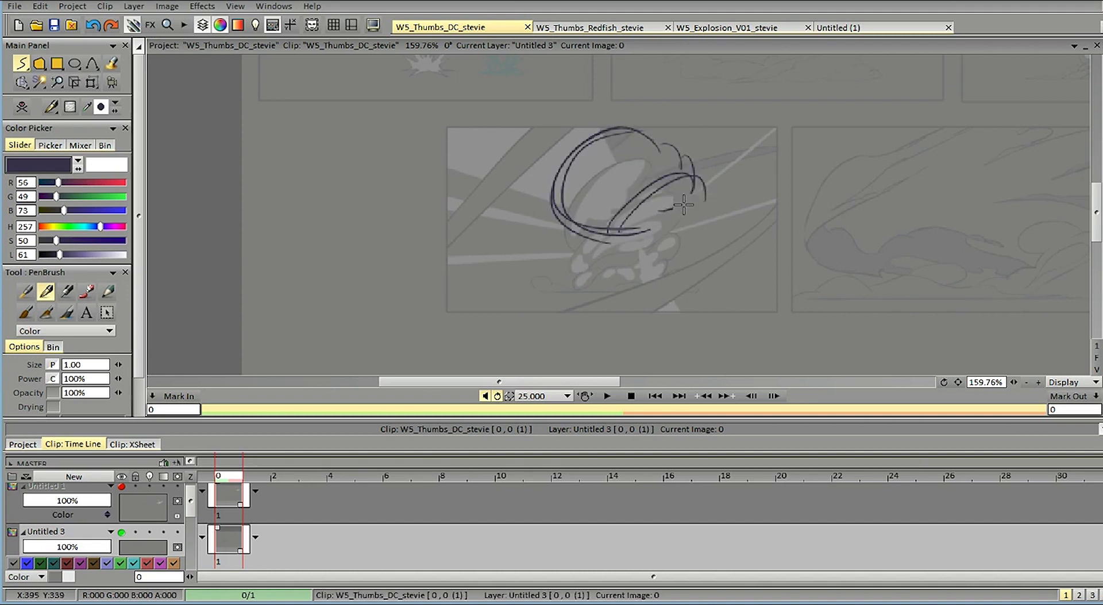
{"action": "key", "text": "shift+d"}
{"action": "mouse_move", "coordinate": [675, 195]}
{"action": "left_mouse_down"}
{"action": "mouse_move", "coordinate": [672, 231]}
{"action": "mouse_move", "coordinate": [633, 194]}
{"action": "mouse_move", "coordinate": [671, 165]}
{"action": "mouse_move", "coordinate": [688, 178]}
{"action": "mouse_move", "coordinate": [679, 164]}
{"action": "mouse_move", "coordinate": [611, 210]}
{"action": "left_mouse_up"}
{"action": "key", "text": "d"}
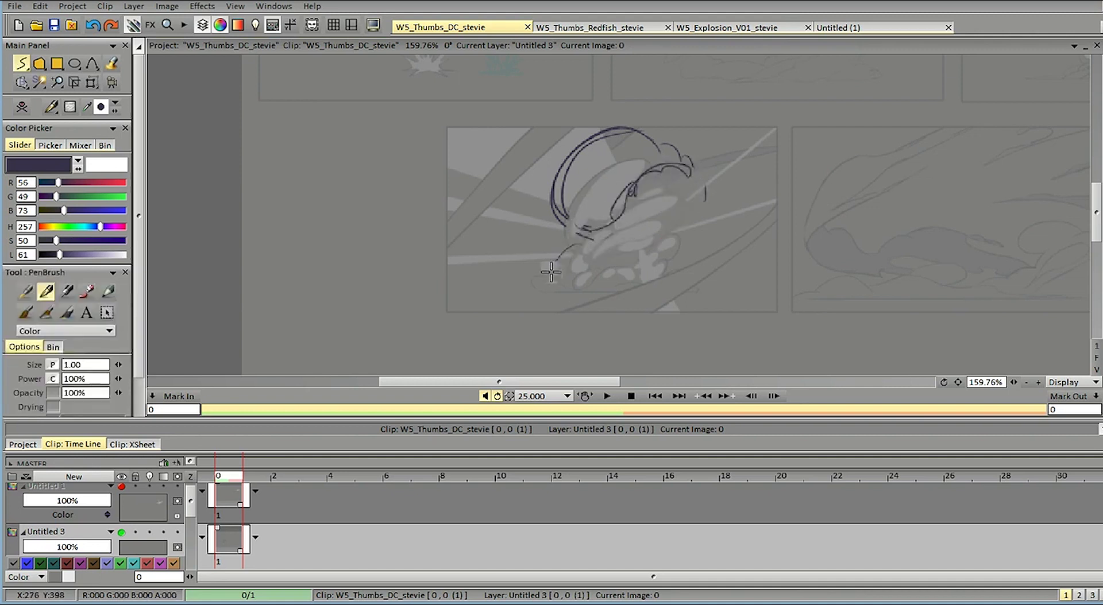
{"action": "left_click_drag", "start_coordinate": [555, 269], "coordinate": [619, 231]}
{"action": "key", "text": "ctrl+z"}
{"action": "mouse_move", "coordinate": [701, 170]}
{"action": "left_mouse_down"}
{"action": "mouse_move", "coordinate": [687, 205]}
{"action": "mouse_move", "coordinate": [632, 211]}
{"action": "mouse_move", "coordinate": [598, 284]}
{"action": "mouse_move", "coordinate": [584, 262]}
{"action": "mouse_move", "coordinate": [591, 302]}
{"action": "mouse_move", "coordinate": [643, 240]}
{"action": "left_mouse_up"}
Step: Sketch the fourth explosion's narrow stem and its flared ground base just below the thumbnail frame
{"action": "left_click_drag", "start_coordinate": [588, 299], "coordinate": [659, 250]}
{"action": "key", "text": "ctrl+z"}
{"action": "left_click_drag", "start_coordinate": [608, 290], "coordinate": [580, 301]}
{"action": "mouse_move", "coordinate": [588, 287]}
{"action": "left_mouse_down"}
{"action": "mouse_move", "coordinate": [599, 315]}
{"action": "mouse_move", "coordinate": [609, 298]}
{"action": "mouse_move", "coordinate": [584, 334]}
{"action": "left_mouse_up"}
{"action": "left_click_drag", "start_coordinate": [631, 306], "coordinate": [669, 313]}
{"action": "mouse_move", "coordinate": [591, 331]}
{"action": "left_mouse_down"}
{"action": "mouse_move", "coordinate": [654, 313]}
{"action": "mouse_move", "coordinate": [675, 331]}
{"action": "left_mouse_up"}
{"action": "key", "text": "ctrl+z"}
{"action": "mouse_move", "coordinate": [601, 296]}
{"action": "left_mouse_down"}
{"action": "mouse_move", "coordinate": [563, 335]}
{"action": "mouse_move", "coordinate": [652, 334]}
{"action": "mouse_move", "coordinate": [662, 301]}
{"action": "left_mouse_up"}
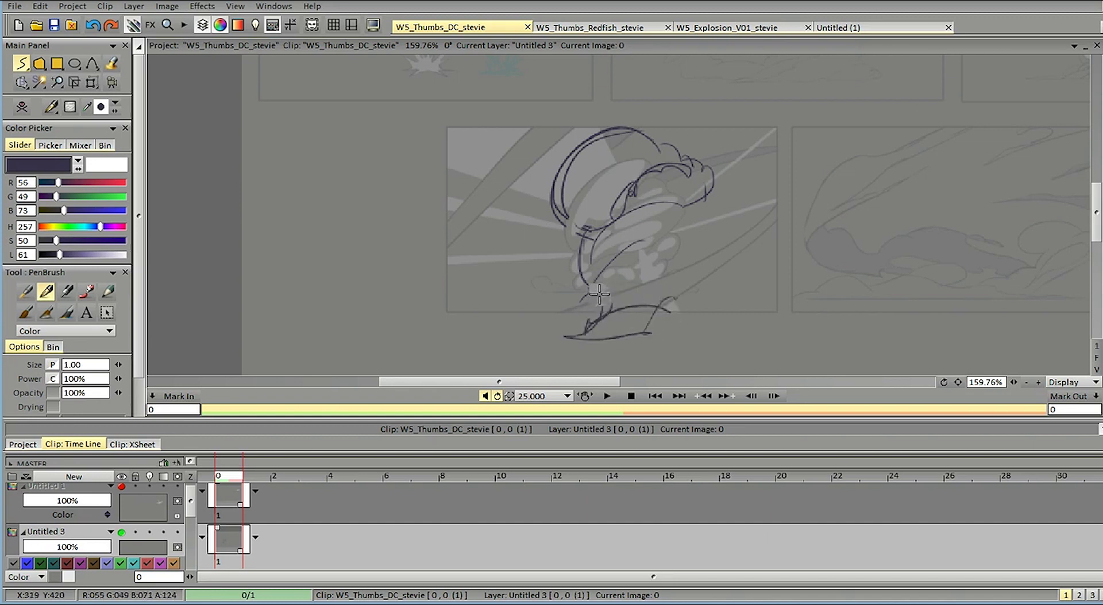
Step: Erase stray stem lines, and draw the fourth explosion's lower lobes with smoke bumps down both sides to the base
{"action": "key", "text": "shift+d"}
{"action": "mouse_move", "coordinate": [590, 285]}
{"action": "left_mouse_down"}
{"action": "mouse_move", "coordinate": [570, 304]}
{"action": "mouse_move", "coordinate": [580, 273]}
{"action": "mouse_move", "coordinate": [566, 266]}
{"action": "mouse_move", "coordinate": [604, 288]}
{"action": "left_mouse_up"}
{"action": "key", "text": "d"}
{"action": "mouse_move", "coordinate": [578, 254]}
{"action": "left_mouse_down"}
{"action": "mouse_move", "coordinate": [584, 297]}
{"action": "mouse_move", "coordinate": [602, 288]}
{"action": "mouse_move", "coordinate": [602, 310]}
{"action": "mouse_move", "coordinate": [572, 329]}
{"action": "mouse_move", "coordinate": [693, 213]}
{"action": "mouse_move", "coordinate": [700, 250]}
{"action": "mouse_move", "coordinate": [666, 224]}
{"action": "mouse_move", "coordinate": [691, 217]}
{"action": "mouse_move", "coordinate": [688, 199]}
{"action": "mouse_move", "coordinate": [715, 209]}
{"action": "mouse_move", "coordinate": [695, 232]}
{"action": "mouse_move", "coordinate": [682, 227]}
{"action": "mouse_move", "coordinate": [678, 287]}
{"action": "left_mouse_up"}
{"action": "key", "text": "ctrl+z"}
{"action": "key", "text": "ctrl+z"}
{"action": "mouse_move", "coordinate": [698, 210]}
{"action": "left_mouse_down"}
{"action": "mouse_move", "coordinate": [723, 249]}
{"action": "mouse_move", "coordinate": [684, 271]}
{"action": "mouse_move", "coordinate": [714, 262]}
{"action": "mouse_move", "coordinate": [668, 315]}
{"action": "left_mouse_up"}
{"action": "mouse_move", "coordinate": [678, 278]}
{"action": "left_mouse_down"}
{"action": "mouse_move", "coordinate": [676, 325]}
{"action": "mouse_move", "coordinate": [606, 333]}
{"action": "left_mouse_up"}
{"action": "mouse_move", "coordinate": [605, 332]}
{"action": "left_mouse_down"}
{"action": "mouse_move", "coordinate": [685, 326]}
{"action": "mouse_move", "coordinate": [633, 329]}
{"action": "left_mouse_up"}
{"action": "left_click_drag", "start_coordinate": [679, 287], "coordinate": [692, 320]}
{"action": "key", "text": "f"}
{"action": "mouse_move", "coordinate": [660, 280]}
{"action": "left_mouse_down"}
{"action": "mouse_move", "coordinate": [716, 280]}
{"action": "mouse_move", "coordinate": [718, 253]}
{"action": "left_mouse_up"}
{"action": "key", "text": "s"}
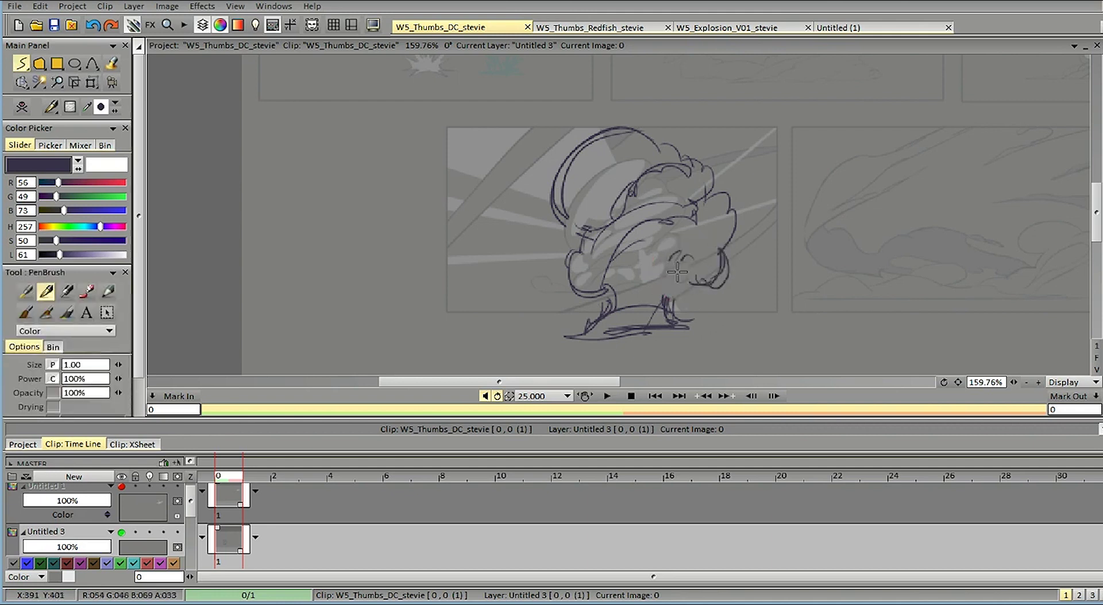
Step: Add swirl lines inside the lower right lobe, and redraw the right side of the stem and base
{"action": "left_click_drag", "start_coordinate": [668, 253], "coordinate": [695, 287]}
{"action": "mouse_move", "coordinate": [700, 245]}
{"action": "left_mouse_down"}
{"action": "mouse_move", "coordinate": [661, 282]}
{"action": "mouse_move", "coordinate": [685, 221]}
{"action": "left_mouse_up"}
{"action": "key", "text": "ctrl+z"}
{"action": "left_click_drag", "start_coordinate": [627, 306], "coordinate": [716, 220]}
{"action": "key", "text": "f"}
{"action": "left_click_drag", "start_coordinate": [665, 315], "coordinate": [689, 291]}
{"action": "key", "text": "b"}
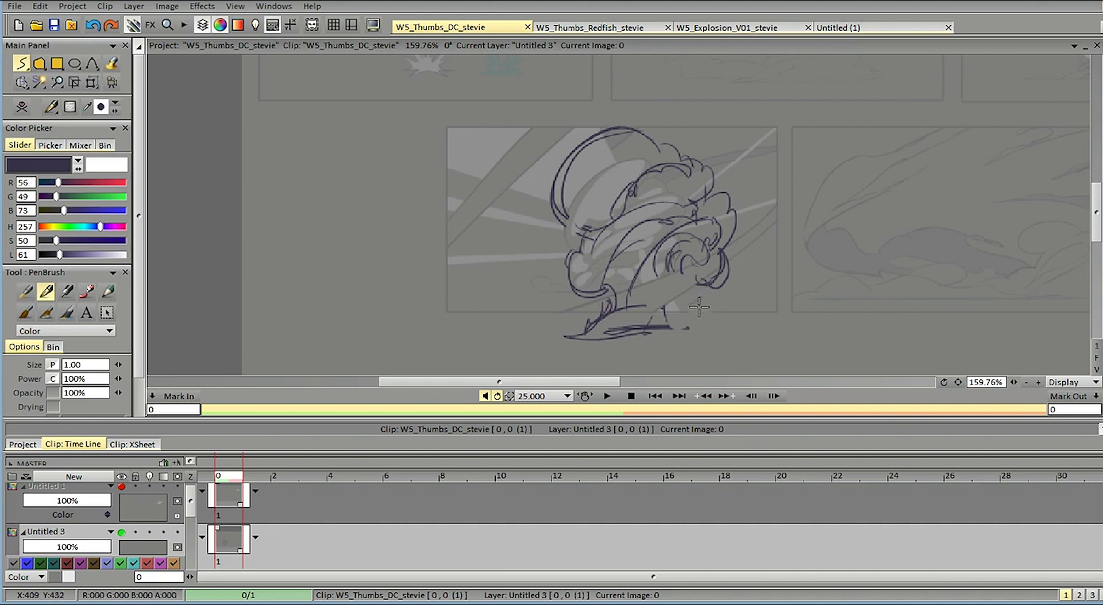
{"action": "mouse_move", "coordinate": [692, 324]}
{"action": "left_mouse_down"}
{"action": "mouse_move", "coordinate": [582, 332]}
{"action": "mouse_move", "coordinate": [699, 329]}
{"action": "mouse_move", "coordinate": [665, 332]}
{"action": "left_mouse_up"}
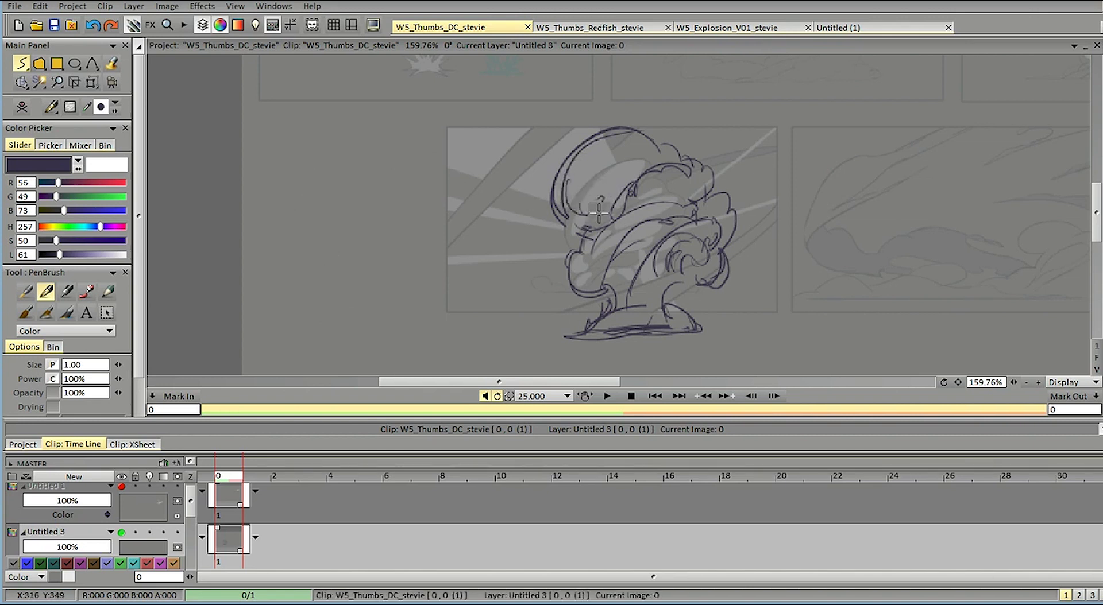
Step: Draw inner curls in the fourth explosion's top lobe, and check the sketch by toggling its layer
{"action": "mouse_move", "coordinate": [608, 201]}
{"action": "left_mouse_down"}
{"action": "mouse_move", "coordinate": [613, 148]}
{"action": "mouse_move", "coordinate": [594, 149]}
{"action": "mouse_move", "coordinate": [586, 185]}
{"action": "mouse_move", "coordinate": [568, 189]}
{"action": "mouse_move", "coordinate": [618, 158]}
{"action": "left_mouse_up"}
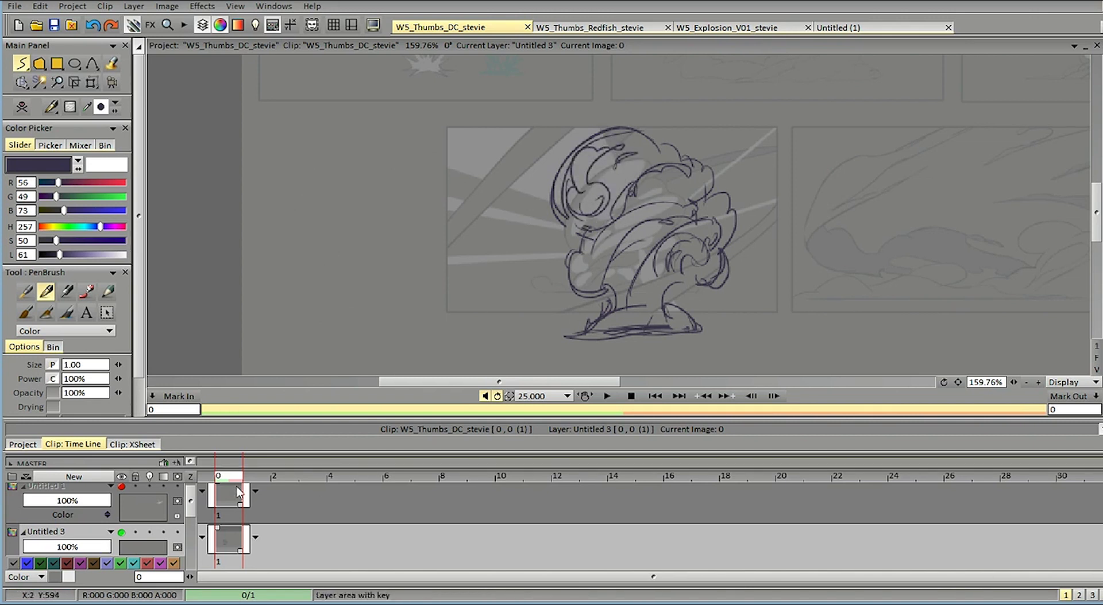
{"action": "left_click", "coordinate": [121, 533]}
{"action": "left_click", "coordinate": [121, 532]}
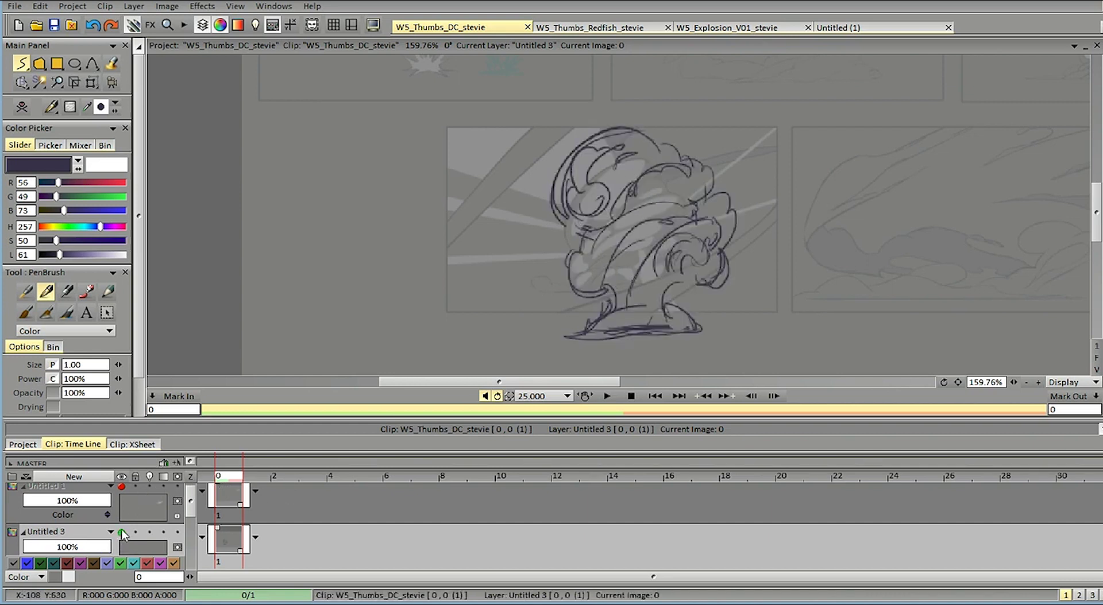
Step: Draw a thin white filled ray from beyond the thumbnail's left edge to the notch under the explosion's top lobe
{"action": "key", "text": "shift+d"}
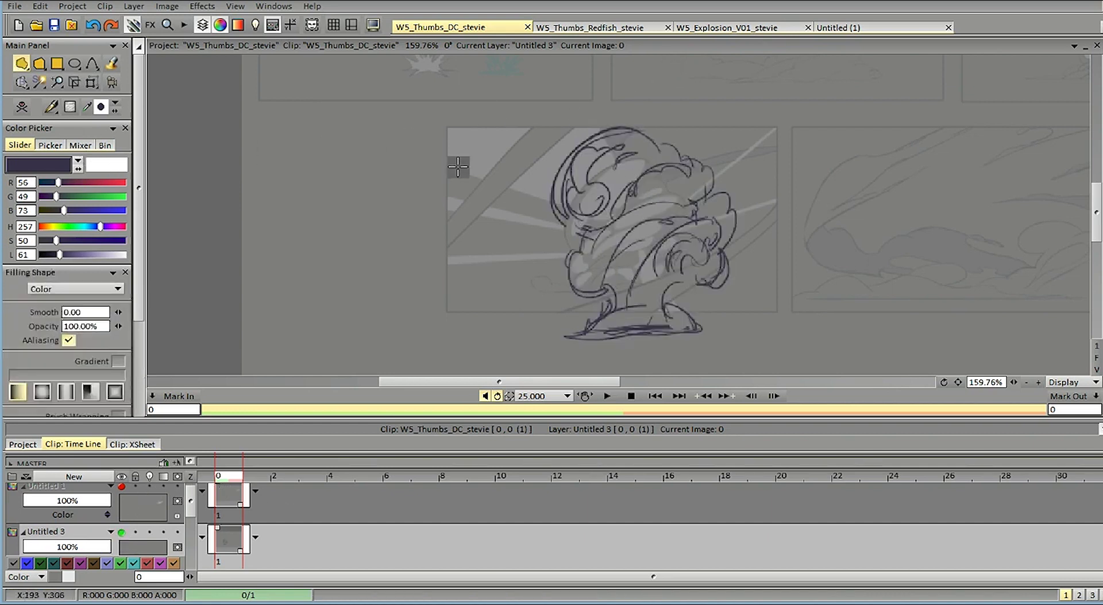
{"action": "left_click", "coordinate": [77, 169]}
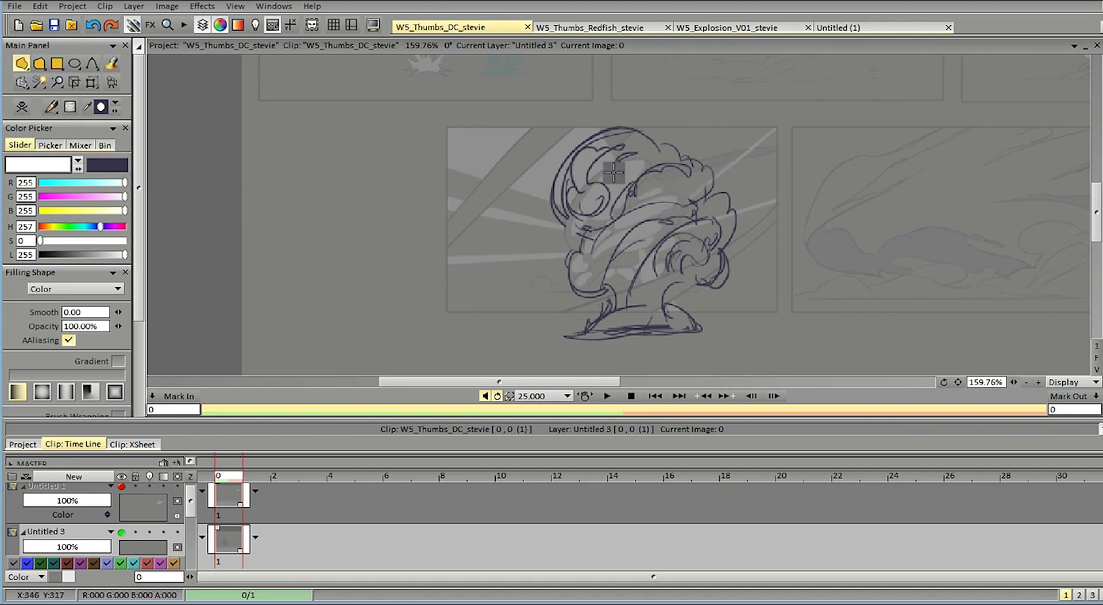
{"action": "mouse_move", "coordinate": [564, 218]}
{"action": "left_mouse_down"}
{"action": "mouse_move", "coordinate": [494, 162]}
{"action": "mouse_move", "coordinate": [591, 162]}
{"action": "mouse_move", "coordinate": [479, 172]}
{"action": "mouse_move", "coordinate": [446, 146]}
{"action": "mouse_move", "coordinate": [514, 197]}
{"action": "mouse_move", "coordinate": [440, 143]}
{"action": "mouse_move", "coordinate": [460, 148]}
{"action": "left_mouse_up"}
{"action": "key", "text": "ctrl+z"}
{"action": "key", "text": "ctrl+z"}
{"action": "left_click_drag", "start_coordinate": [401, 154], "coordinate": [576, 232]}
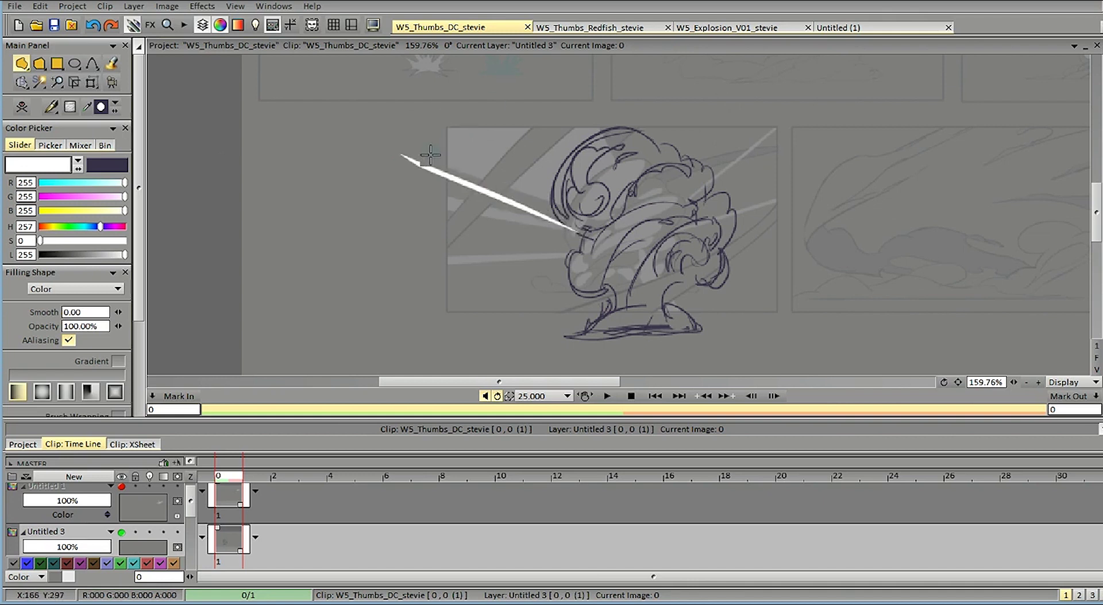
Step: Thicken and feather the white ray's inner end at the explosion, and compare it with the faded thumbnail
{"action": "mouse_move", "coordinate": [405, 156]}
{"action": "left_mouse_down"}
{"action": "mouse_move", "coordinate": [508, 55]}
{"action": "mouse_move", "coordinate": [492, 186]}
{"action": "mouse_move", "coordinate": [542, 207]}
{"action": "mouse_move", "coordinate": [428, 137]}
{"action": "mouse_move", "coordinate": [513, 54]}
{"action": "mouse_move", "coordinate": [594, 127]}
{"action": "left_mouse_up"}
{"action": "key", "text": "ctrl+z"}
{"action": "key", "text": "ctrl+z"}
{"action": "mouse_move", "coordinate": [556, 218]}
{"action": "left_mouse_down"}
{"action": "mouse_move", "coordinate": [413, 120]}
{"action": "mouse_move", "coordinate": [588, 233]}
{"action": "left_mouse_up"}
{"action": "key", "text": "ctrl+z"}
{"action": "left_click_drag", "start_coordinate": [415, 145], "coordinate": [584, 233]}
{"action": "left_click_drag", "start_coordinate": [581, 232], "coordinate": [542, 214]}
{"action": "key", "text": "ctrl+z"}
{"action": "mouse_move", "coordinate": [597, 236]}
{"action": "left_mouse_down"}
{"action": "mouse_move", "coordinate": [521, 203]}
{"action": "mouse_move", "coordinate": [586, 232]}
{"action": "left_mouse_up"}
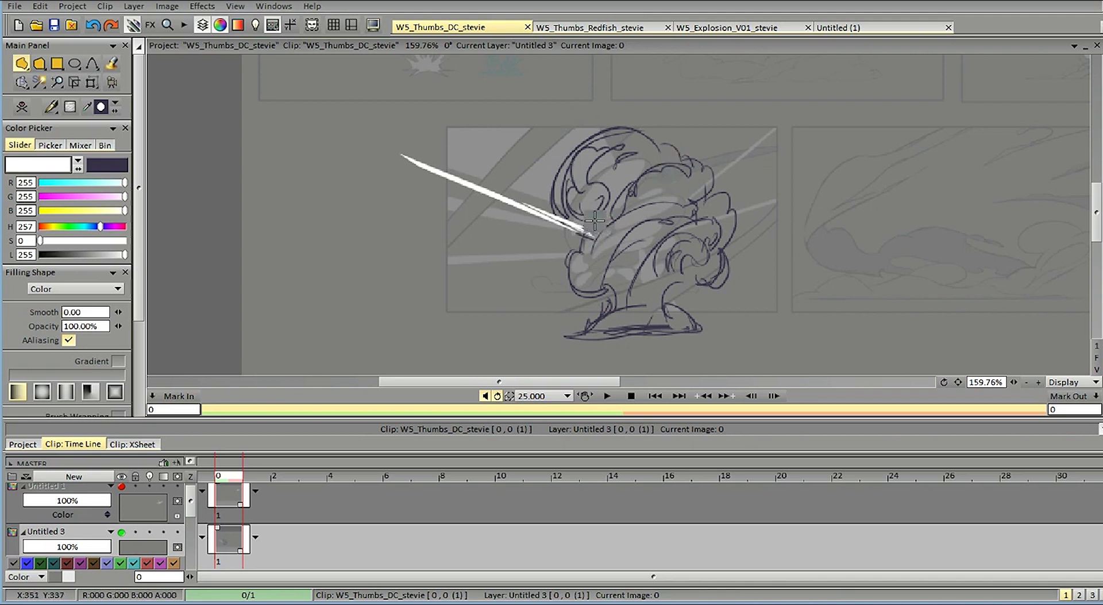
{"action": "left_click", "coordinate": [122, 533]}
{"action": "left_click", "coordinate": [121, 533]}
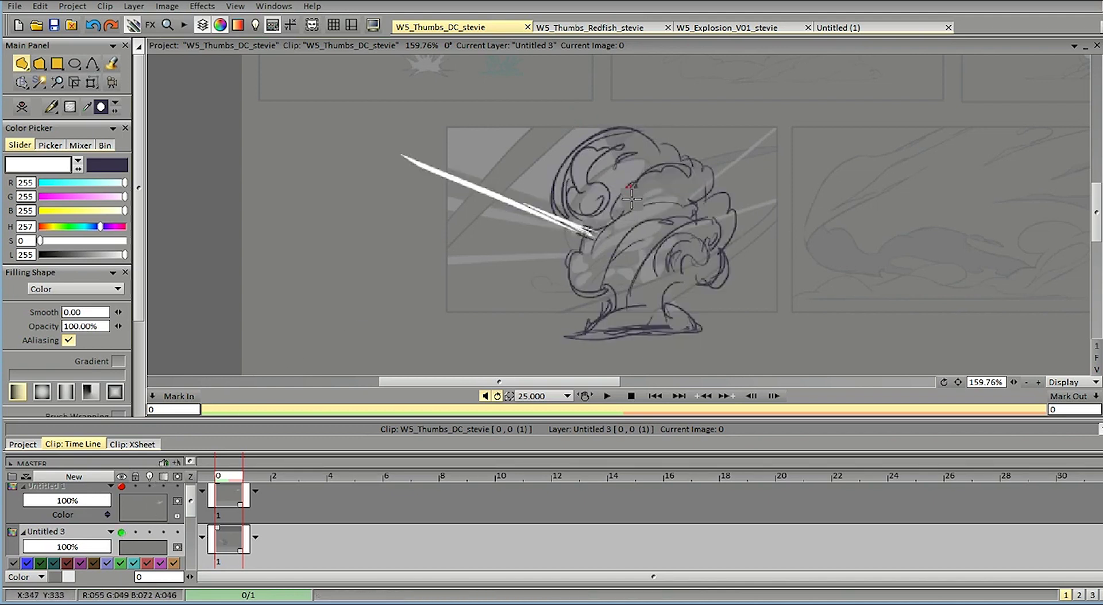
Step: Fill white ray spikes bursting from the explosion's top centre, upper right side and lower stem
{"action": "mouse_move", "coordinate": [631, 198]}
{"action": "left_mouse_down"}
{"action": "mouse_move", "coordinate": [709, 188]}
{"action": "mouse_move", "coordinate": [703, 202]}
{"action": "mouse_move", "coordinate": [731, 174]}
{"action": "mouse_move", "coordinate": [691, 221]}
{"action": "left_mouse_up"}
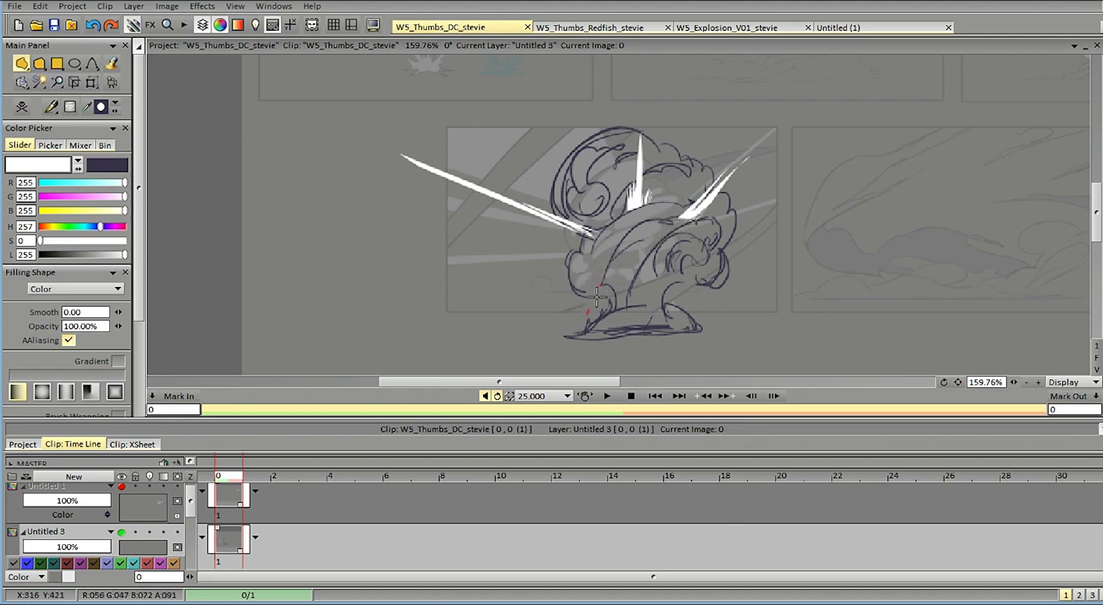
{"action": "mouse_move", "coordinate": [589, 316]}
{"action": "left_mouse_down"}
{"action": "mouse_move", "coordinate": [606, 278]}
{"action": "mouse_move", "coordinate": [549, 342]}
{"action": "mouse_move", "coordinate": [586, 287]}
{"action": "mouse_move", "coordinate": [590, 334]}
{"action": "mouse_move", "coordinate": [609, 282]}
{"action": "left_mouse_up"}
{"action": "key", "text": "ctrl+z"}
{"action": "key", "text": "ctrl+z"}
{"action": "mouse_move", "coordinate": [595, 322]}
{"action": "left_mouse_down"}
{"action": "mouse_move", "coordinate": [590, 332]}
{"action": "mouse_move", "coordinate": [610, 263]}
{"action": "mouse_move", "coordinate": [587, 290]}
{"action": "mouse_move", "coordinate": [607, 266]}
{"action": "left_mouse_up"}
Step: Fill a broad white ray toward the lower left and a wide wedge at the upper right, and check them by toggling the layer
{"action": "left_click_drag", "start_coordinate": [511, 247], "coordinate": [460, 259]}
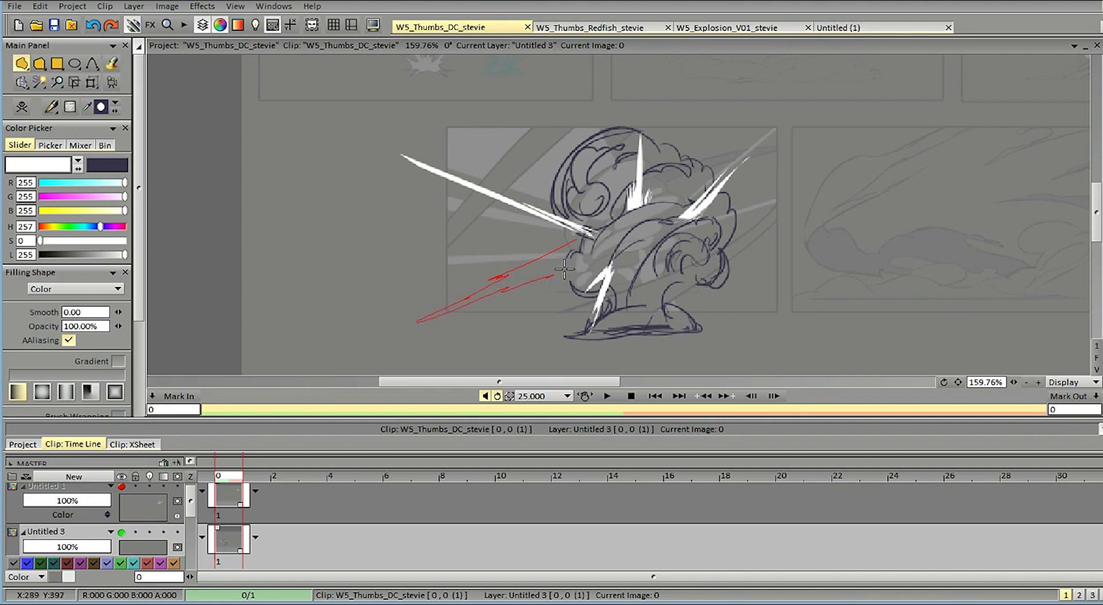
{"action": "left_click_drag", "start_coordinate": [563, 270], "coordinate": [570, 253]}
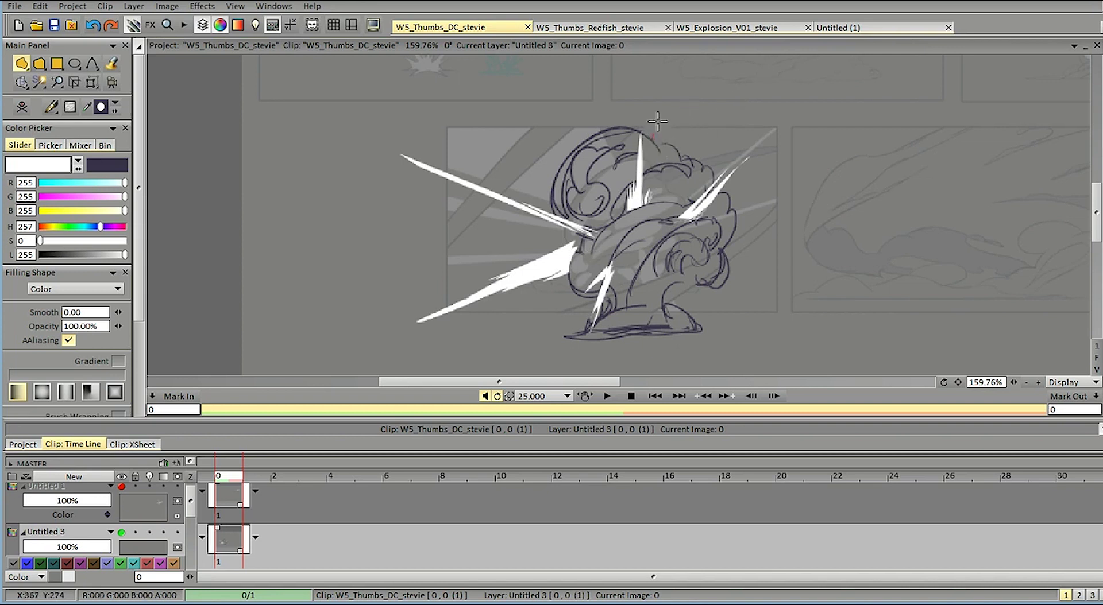
{"action": "left_click_drag", "start_coordinate": [771, 105], "coordinate": [653, 139]}
{"action": "left_click_drag", "start_coordinate": [740, 163], "coordinate": [714, 175]}
{"action": "mouse_move", "coordinate": [683, 130]}
{"action": "left_mouse_down"}
{"action": "mouse_move", "coordinate": [776, 125]}
{"action": "mouse_move", "coordinate": [682, 135]}
{"action": "mouse_move", "coordinate": [680, 160]}
{"action": "mouse_move", "coordinate": [717, 165]}
{"action": "left_mouse_up"}
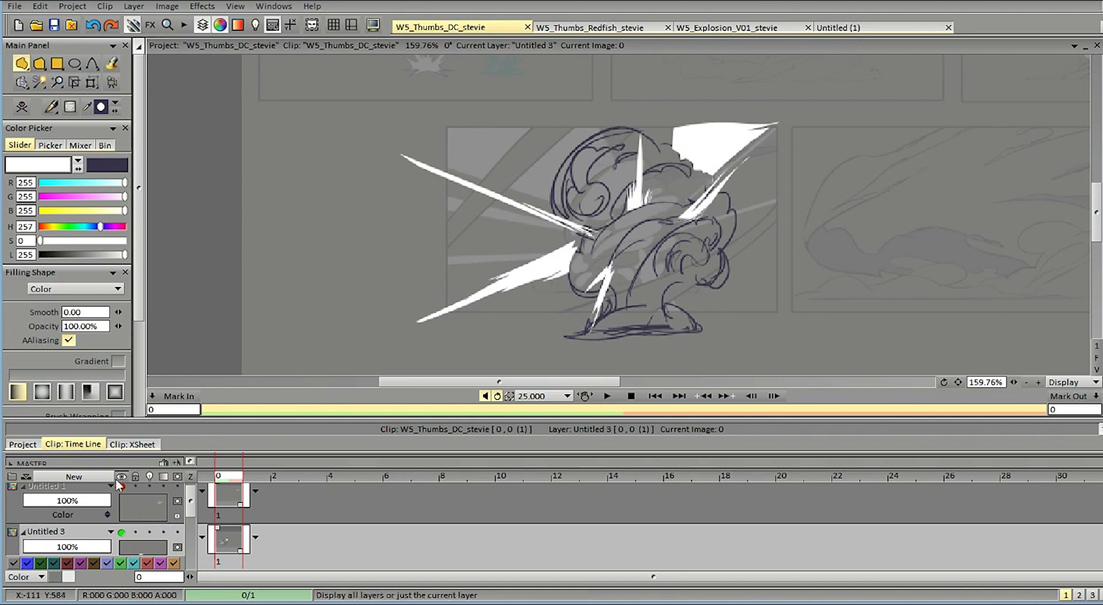
{"action": "left_click", "coordinate": [121, 532]}
{"action": "left_click", "coordinate": [121, 533]}
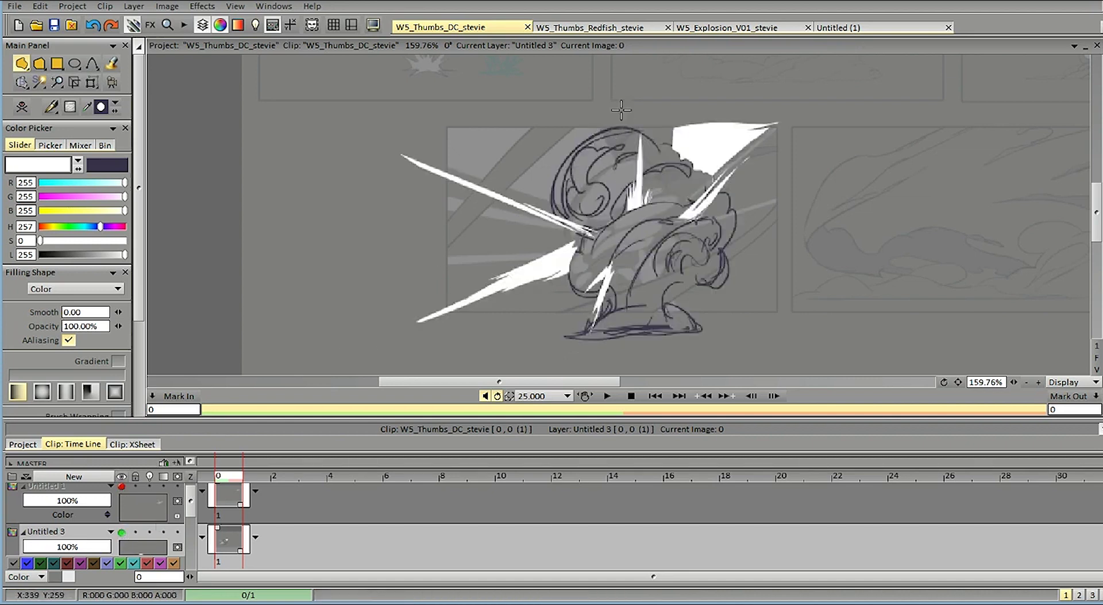
Step: Draw white rim-light lines along the explosion's outer edges and stem, and compare the result with the faded thumbnail
{"action": "key", "text": "d"}
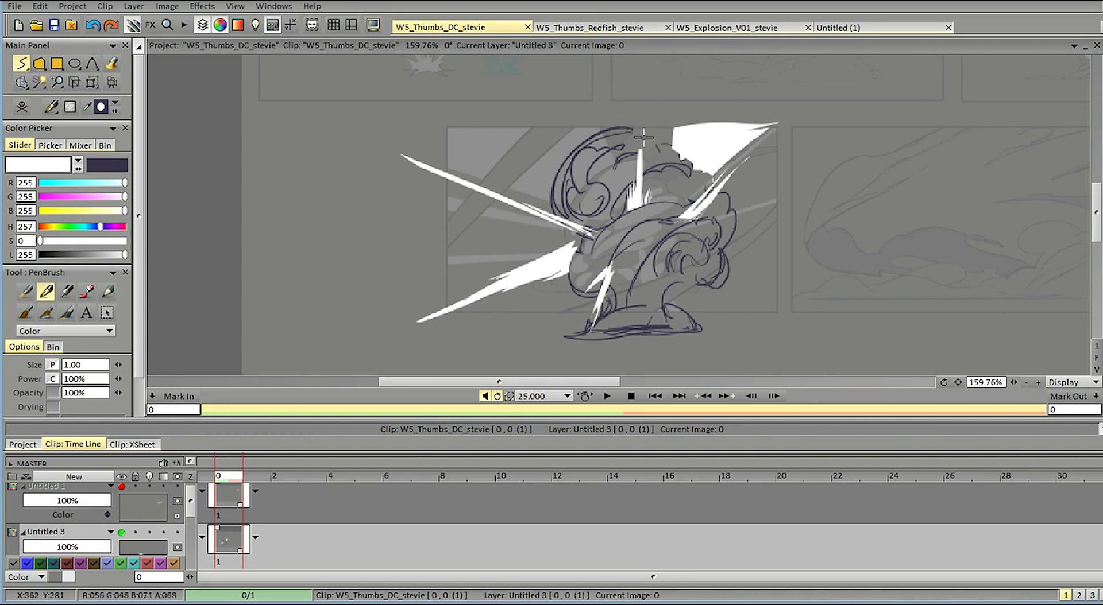
{"action": "mouse_move", "coordinate": [628, 128]}
{"action": "left_mouse_down"}
{"action": "mouse_move", "coordinate": [660, 152]}
{"action": "mouse_move", "coordinate": [677, 147]}
{"action": "mouse_move", "coordinate": [727, 198]}
{"action": "left_mouse_up"}
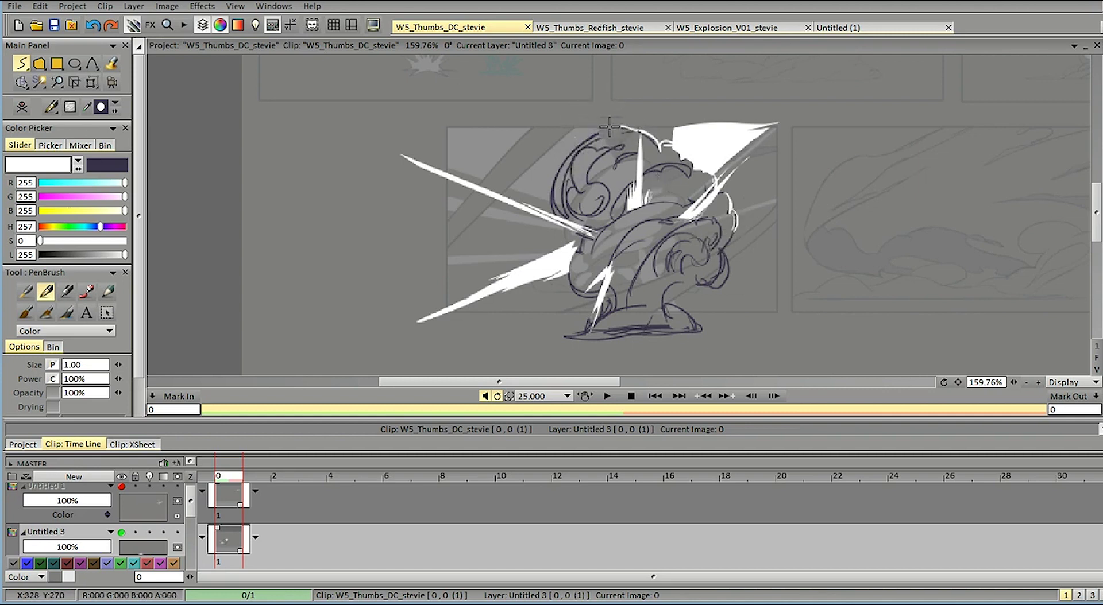
{"action": "left_click_drag", "start_coordinate": [606, 127], "coordinate": [576, 154]}
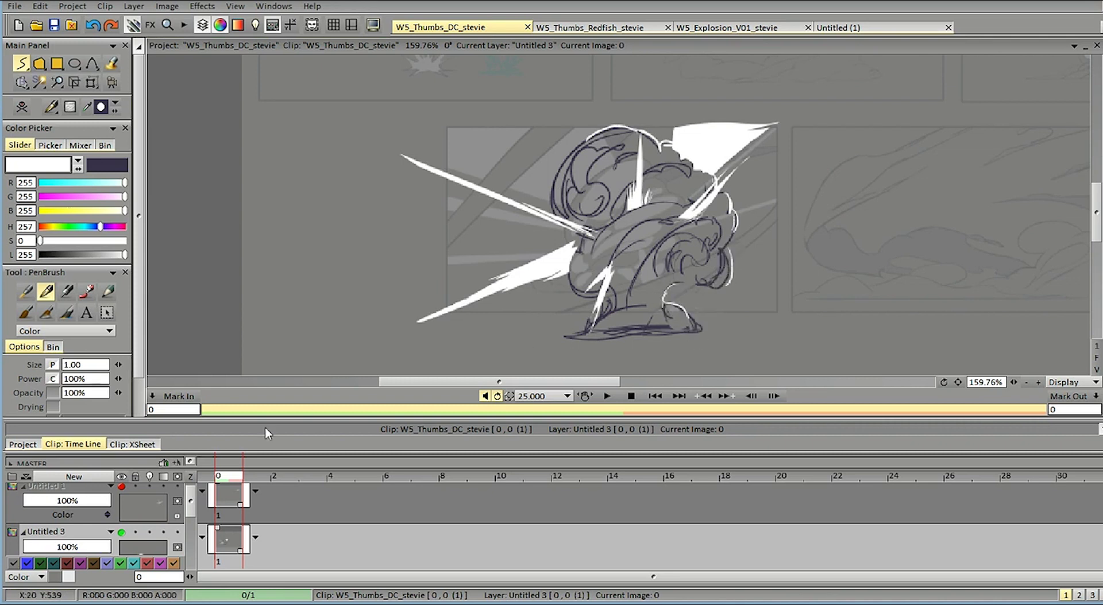
{"action": "left_click", "coordinate": [122, 532]}
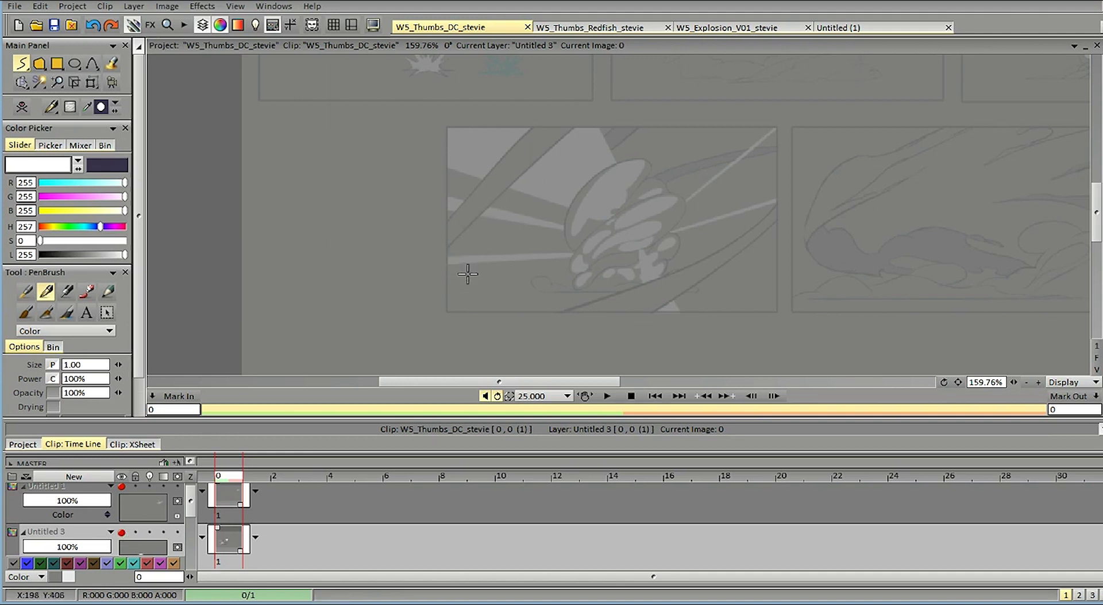
{"action": "left_click", "coordinate": [481, 194]}
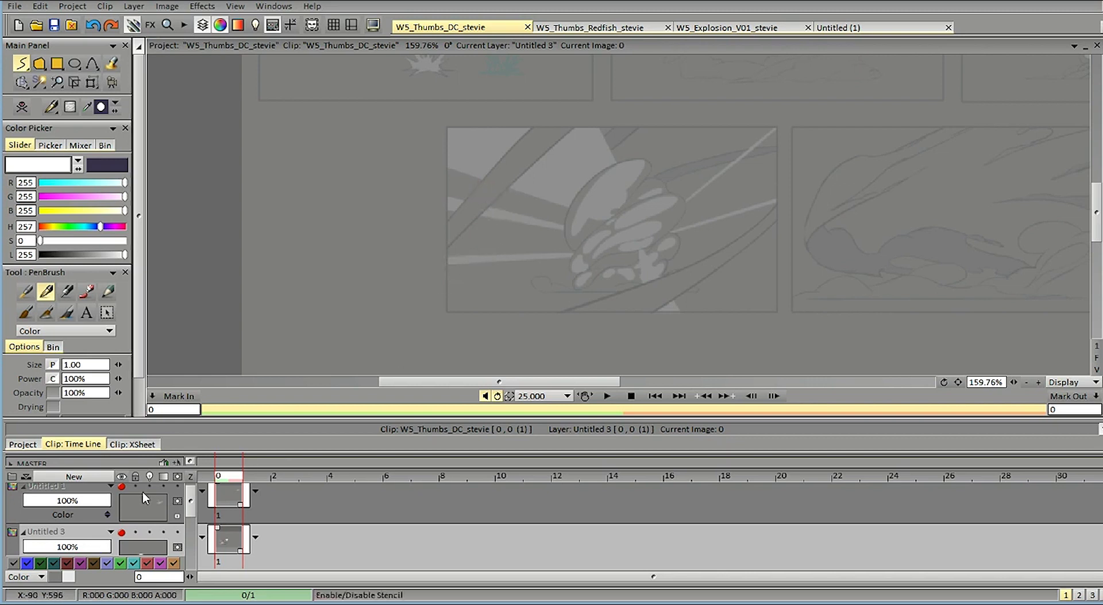
{"action": "left_click", "coordinate": [121, 532]}
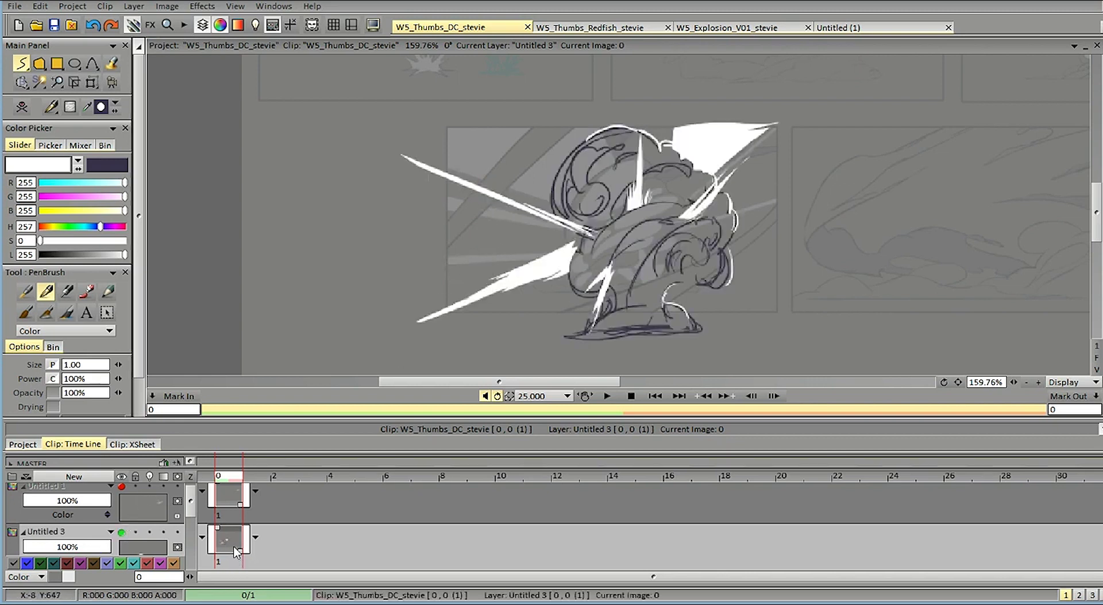
Step: On a new layer, fill a large dark sweeping arc around the explosion's left side and over its top
{"action": "key", "text": "shift+n"}
{"action": "key", "text": "f"}
{"action": "mouse_move", "coordinate": [442, 279]}
{"action": "left_mouse_down"}
{"action": "mouse_move", "coordinate": [702, 124]}
{"action": "mouse_move", "coordinate": [574, 167]}
{"action": "mouse_move", "coordinate": [451, 296]}
{"action": "mouse_move", "coordinate": [436, 299]}
{"action": "mouse_move", "coordinate": [781, 109]}
{"action": "mouse_move", "coordinate": [649, 158]}
{"action": "mouse_move", "coordinate": [477, 331]}
{"action": "mouse_move", "coordinate": [500, 338]}
{"action": "mouse_move", "coordinate": [411, 338]}
{"action": "left_mouse_up"}
{"action": "key", "text": "ctrl+z"}
{"action": "key", "text": "x"}
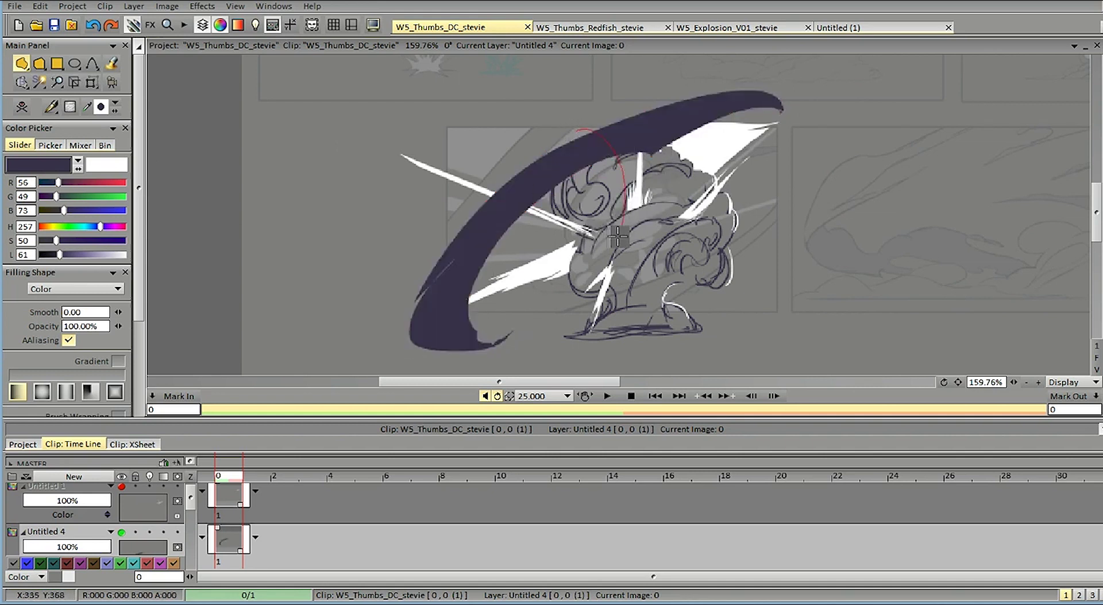
{"action": "mouse_move", "coordinate": [683, 111]}
{"action": "left_mouse_down"}
{"action": "mouse_move", "coordinate": [668, 220]}
{"action": "mouse_move", "coordinate": [680, 218]}
{"action": "left_mouse_up"}
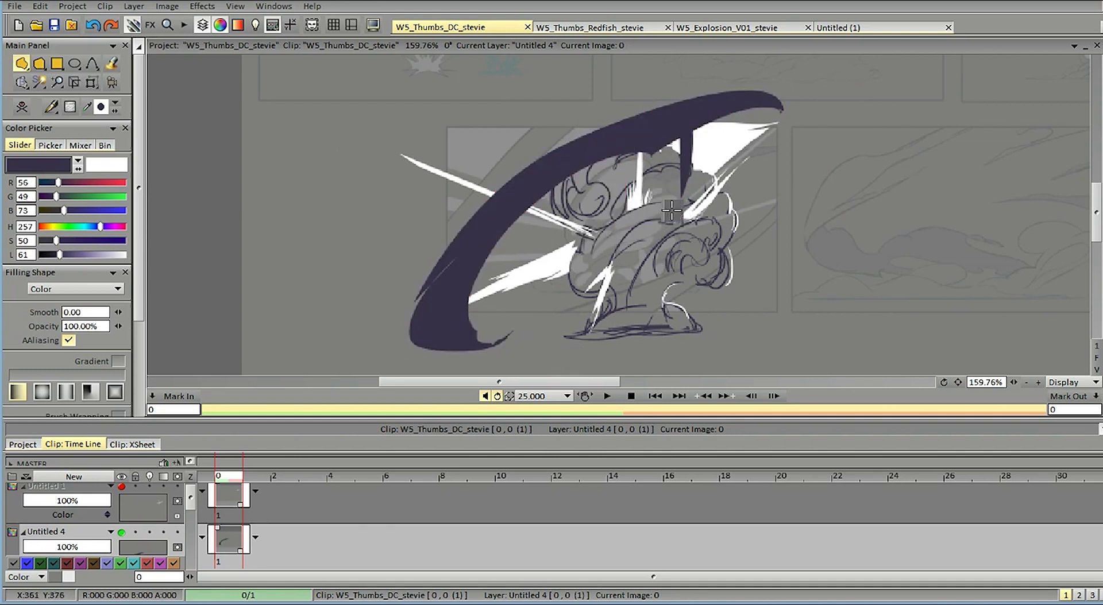
{"action": "key", "text": "ctrl+z"}
Step: Fill dark curved bands around the explosion's right side and base, and extend the large arc's lower and upper ends
{"action": "mouse_move", "coordinate": [707, 91]}
{"action": "left_mouse_down"}
{"action": "mouse_move", "coordinate": [644, 310]}
{"action": "mouse_move", "coordinate": [717, 239]}
{"action": "mouse_move", "coordinate": [730, 122]}
{"action": "mouse_move", "coordinate": [709, 91]}
{"action": "left_mouse_up"}
{"action": "mouse_move", "coordinate": [686, 266]}
{"action": "left_mouse_down"}
{"action": "mouse_move", "coordinate": [706, 230]}
{"action": "mouse_move", "coordinate": [592, 361]}
{"action": "mouse_move", "coordinate": [544, 372]}
{"action": "mouse_move", "coordinate": [669, 304]}
{"action": "left_mouse_up"}
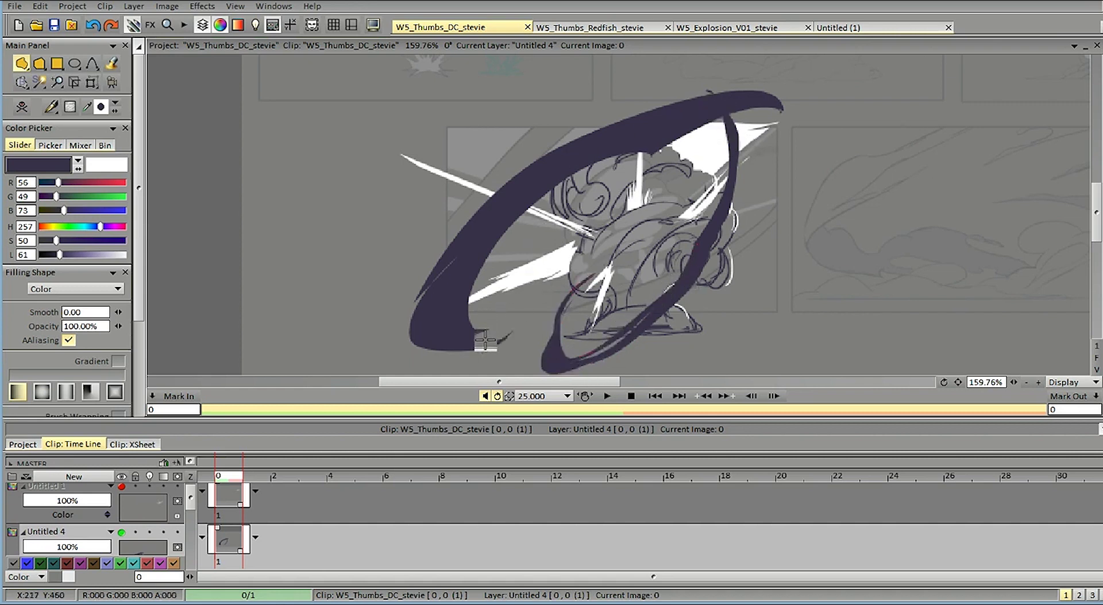
{"action": "mouse_move", "coordinate": [463, 308]}
{"action": "left_mouse_down"}
{"action": "mouse_move", "coordinate": [574, 279]}
{"action": "mouse_move", "coordinate": [517, 336]}
{"action": "mouse_move", "coordinate": [476, 330]}
{"action": "left_mouse_up"}
{"action": "mouse_move", "coordinate": [705, 93]}
{"action": "left_mouse_down"}
{"action": "mouse_move", "coordinate": [590, 177]}
{"action": "mouse_move", "coordinate": [714, 86]}
{"action": "mouse_move", "coordinate": [635, 104]}
{"action": "mouse_move", "coordinate": [689, 112]}
{"action": "left_mouse_up"}
{"action": "key", "text": "ctrl+z"}
{"action": "mouse_move", "coordinate": [774, 99]}
{"action": "left_mouse_down"}
{"action": "mouse_move", "coordinate": [732, 190]}
{"action": "mouse_move", "coordinate": [775, 115]}
{"action": "mouse_move", "coordinate": [752, 168]}
{"action": "left_mouse_up"}
Step: Capture the canvas area showing the redrawn fourth explosion to the clipboard, keeping the unsaved document open
{"action": "left_click_drag", "start_coordinate": [594, 382], "coordinate": [656, 380]}
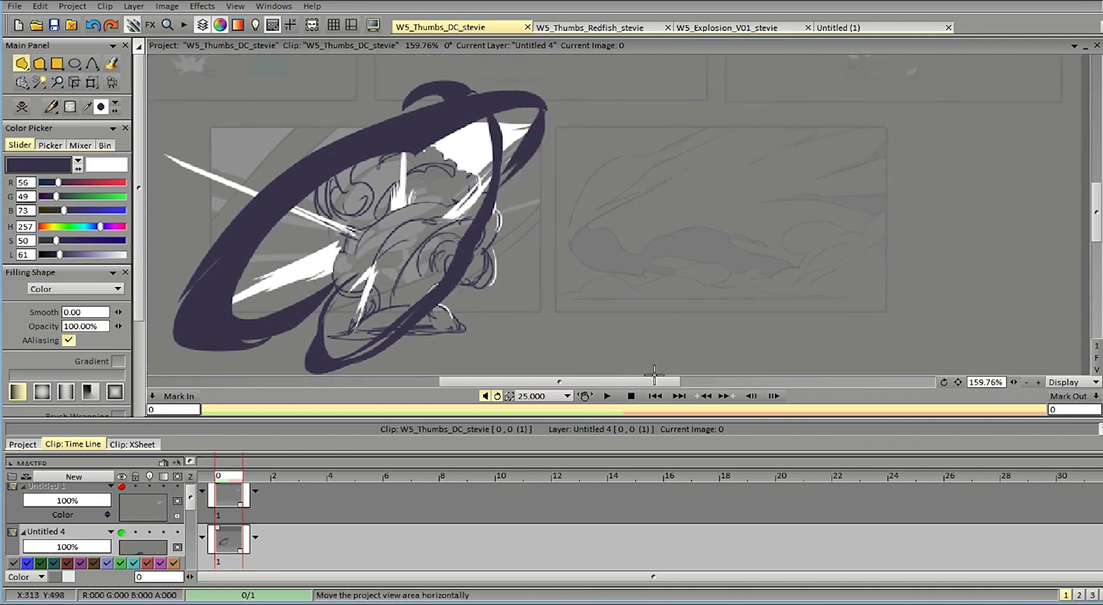
{"action": "left_click", "coordinate": [527, 29]}
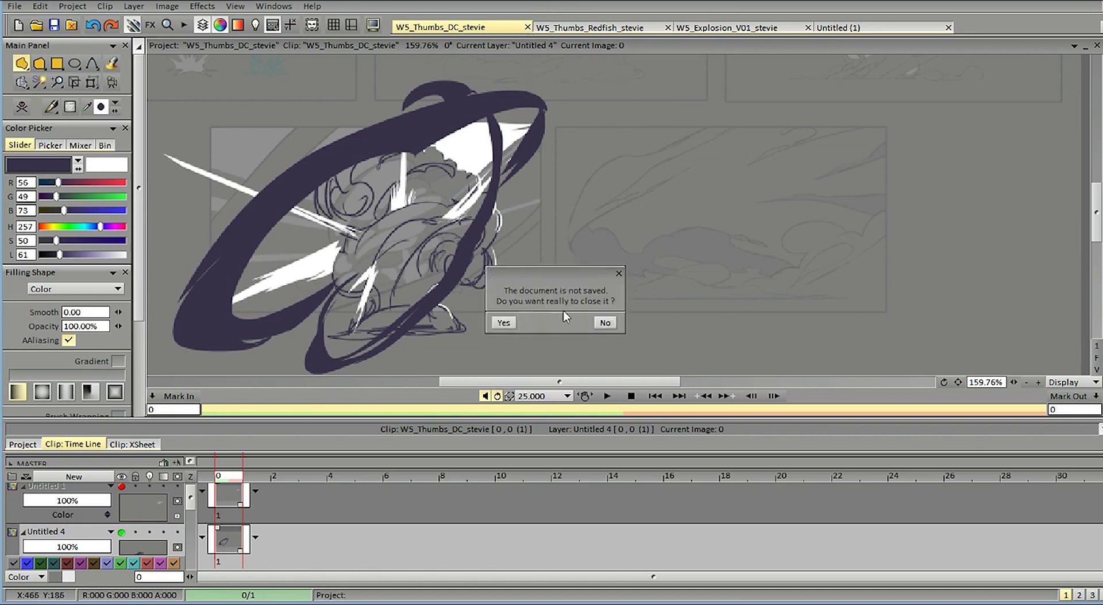
{"action": "left_click", "coordinate": [605, 322]}
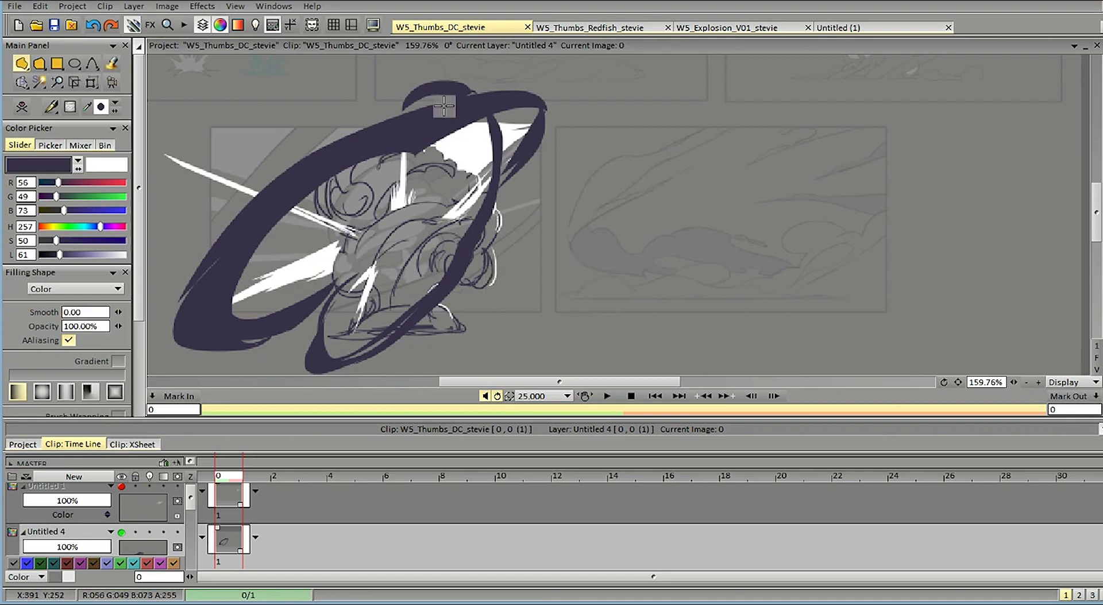
{"action": "key", "text": "Print"}
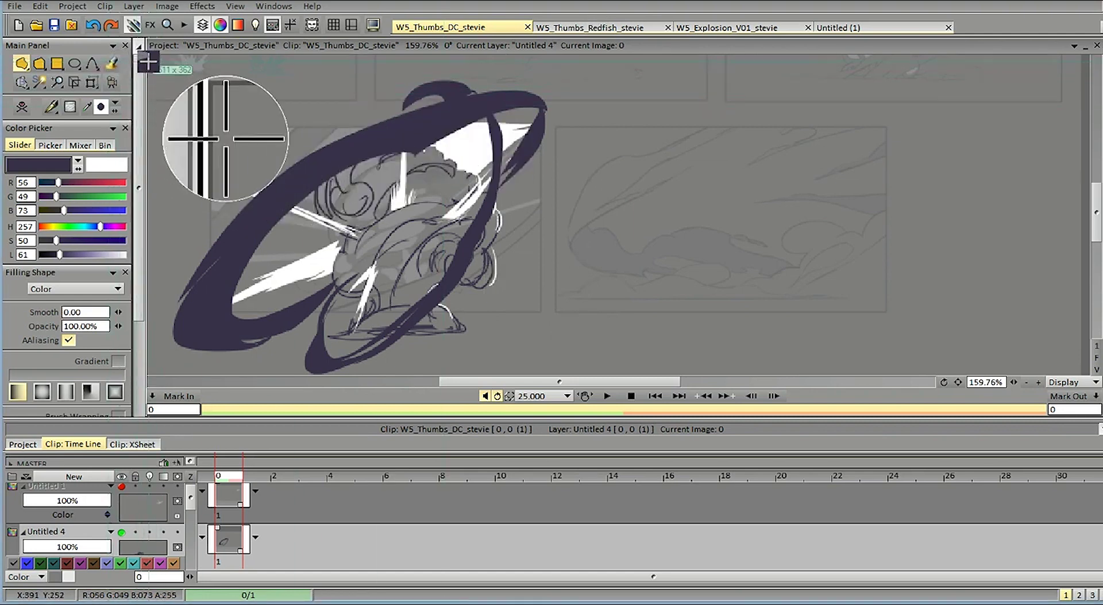
{"action": "left_click_drag", "start_coordinate": [147, 62], "coordinate": [649, 396]}
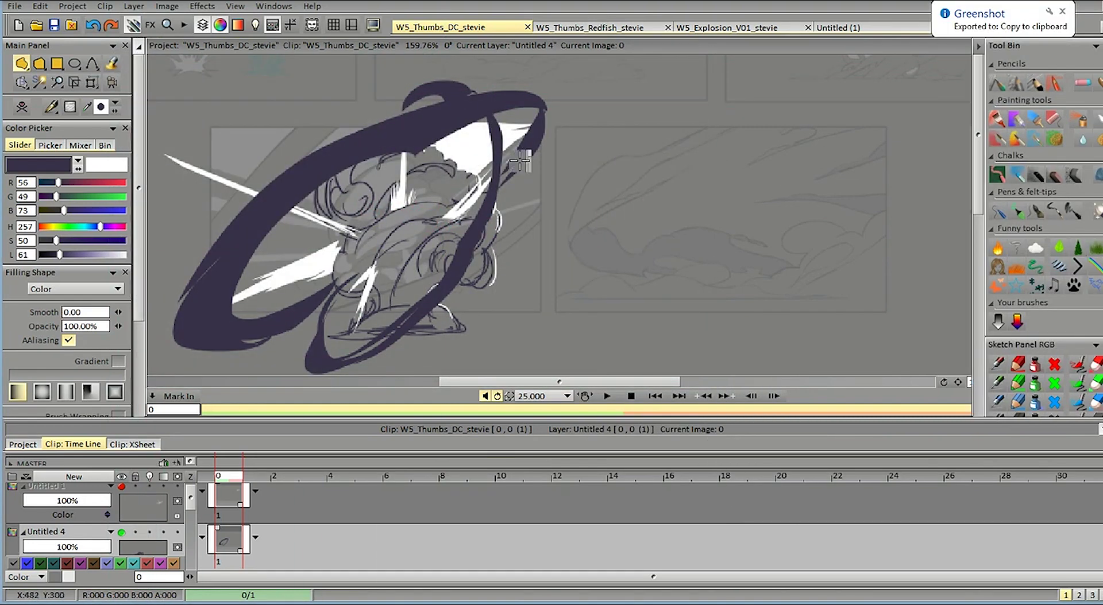
{"action": "left_click_drag", "start_coordinate": [1095, 207], "coordinate": [1095, 164]}
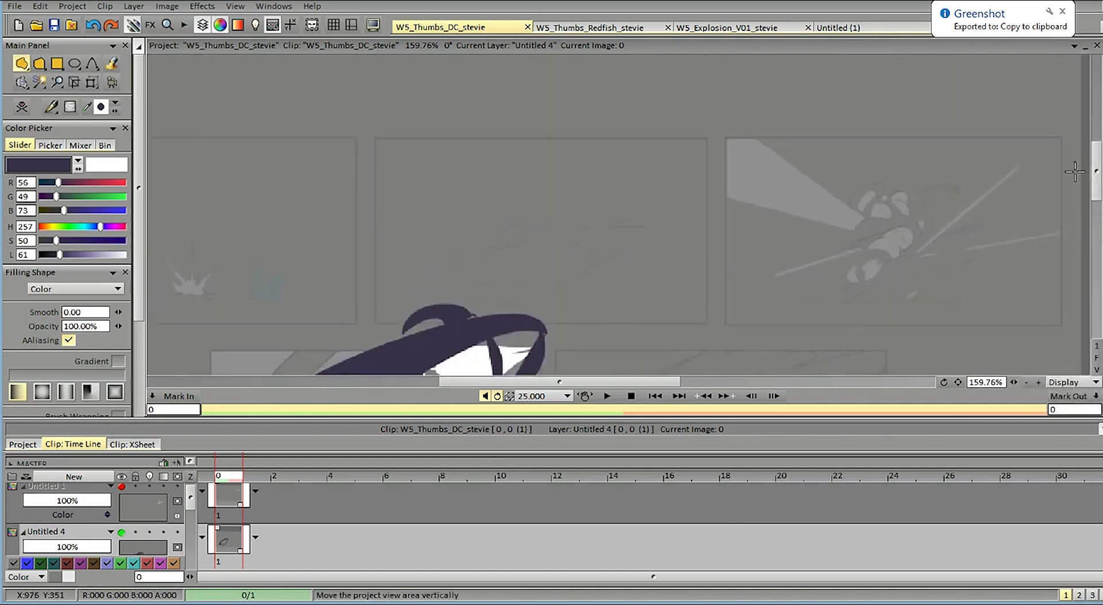
Step: Close the DC thumbnails document and enlarge the six Redfish explosion thumbnails for review
{"action": "left_click", "coordinate": [526, 27]}
{"action": "left_click", "coordinate": [505, 323]}
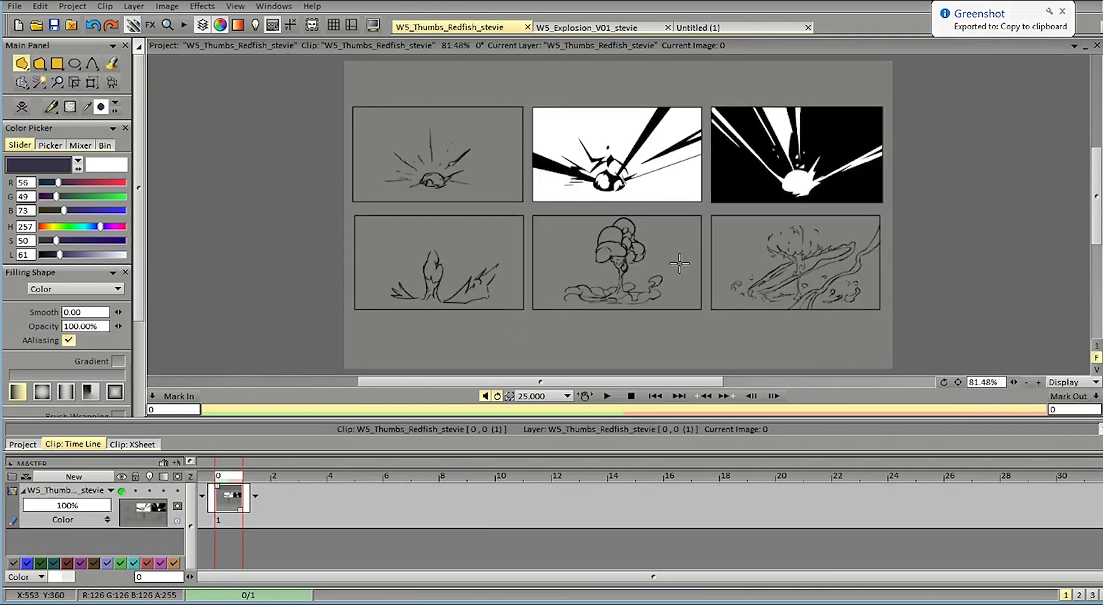
{"action": "left_click_drag", "start_coordinate": [1014, 382], "coordinate": [1027, 382]}
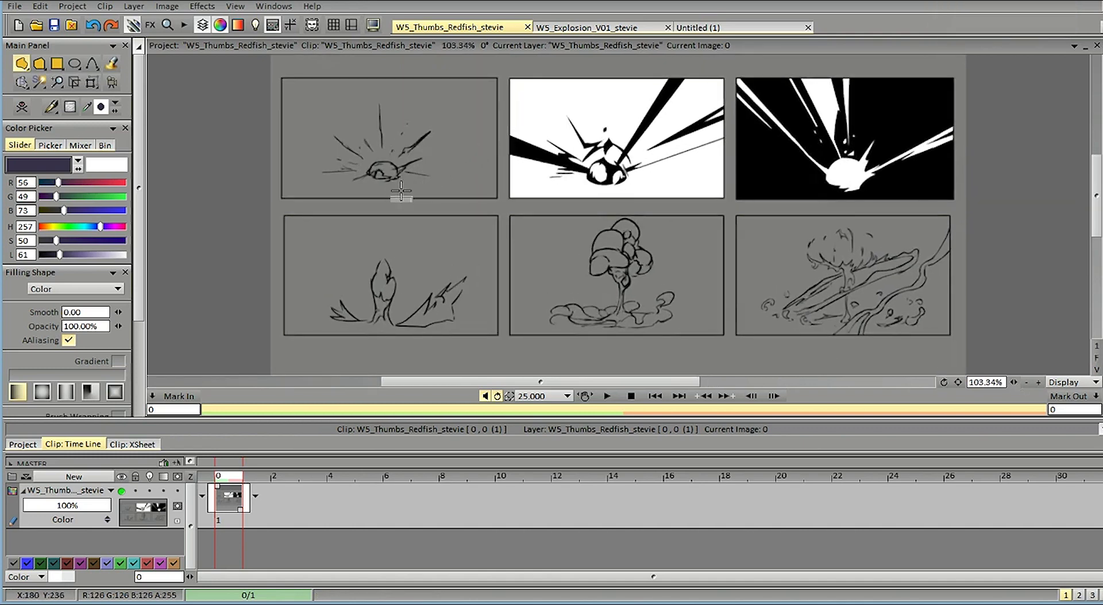
{"action": "key", "text": "s"}
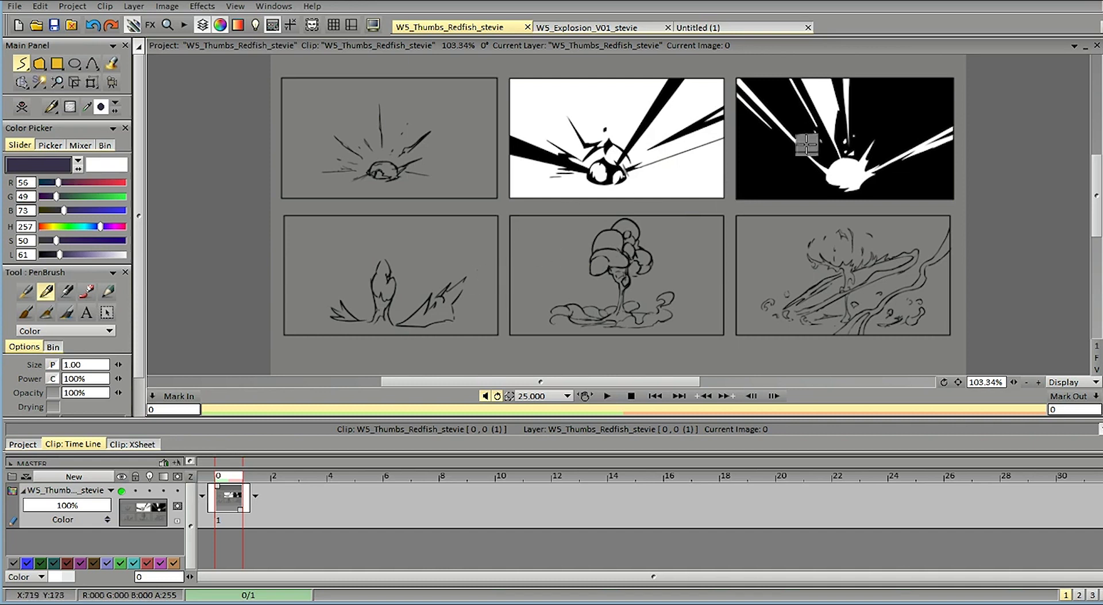
{"action": "mouse_move", "coordinate": [844, 147]}
{"action": "left_mouse_down"}
{"action": "mouse_move", "coordinate": [878, 141]}
{"action": "mouse_move", "coordinate": [942, 187]}
{"action": "mouse_move", "coordinate": [850, 238]}
{"action": "mouse_move", "coordinate": [720, 233]}
{"action": "mouse_move", "coordinate": [677, 263]}
{"action": "left_mouse_up"}
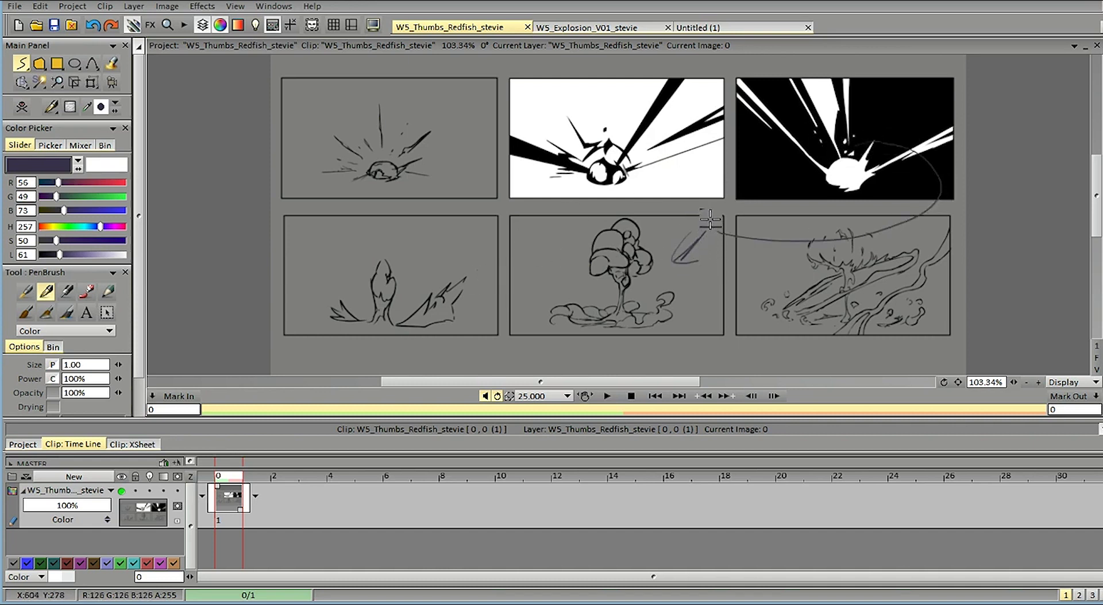
{"action": "key", "text": "ctrl+z"}
{"action": "key", "text": "shift+d"}
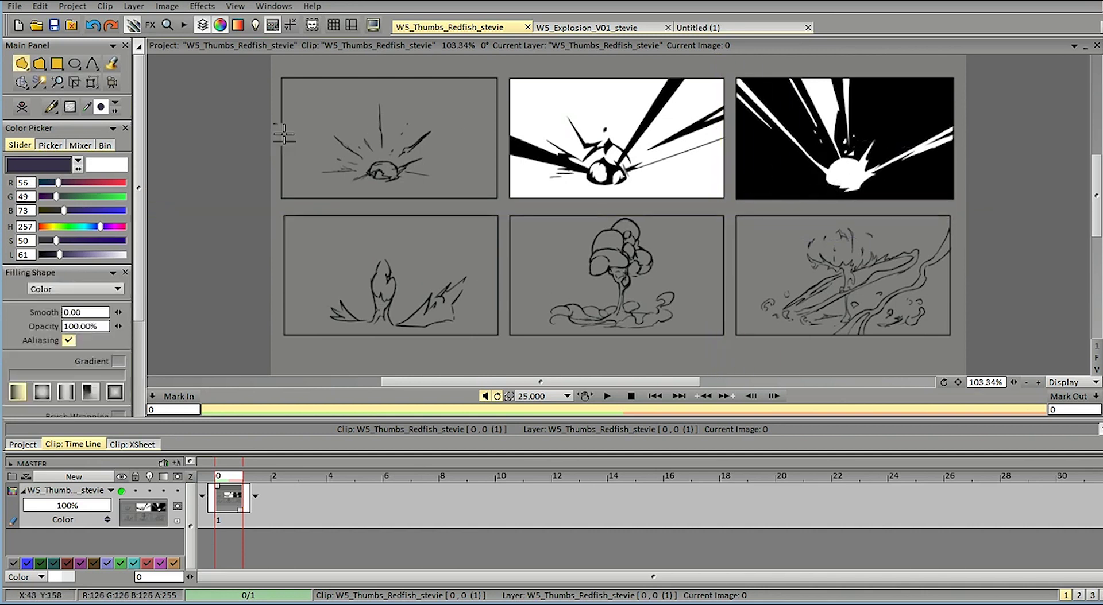
{"action": "key", "text": "x"}
{"action": "mouse_move", "coordinate": [812, 140]}
{"action": "left_mouse_down"}
{"action": "mouse_move", "coordinate": [852, 150]}
{"action": "mouse_move", "coordinate": [872, 175]}
{"action": "mouse_move", "coordinate": [680, 236]}
{"action": "mouse_move", "coordinate": [719, 238]}
{"action": "left_mouse_up"}
{"action": "key", "text": "ctrl+z"}
{"action": "key", "text": "ctrl+z"}
{"action": "key", "text": "ctrl+z"}
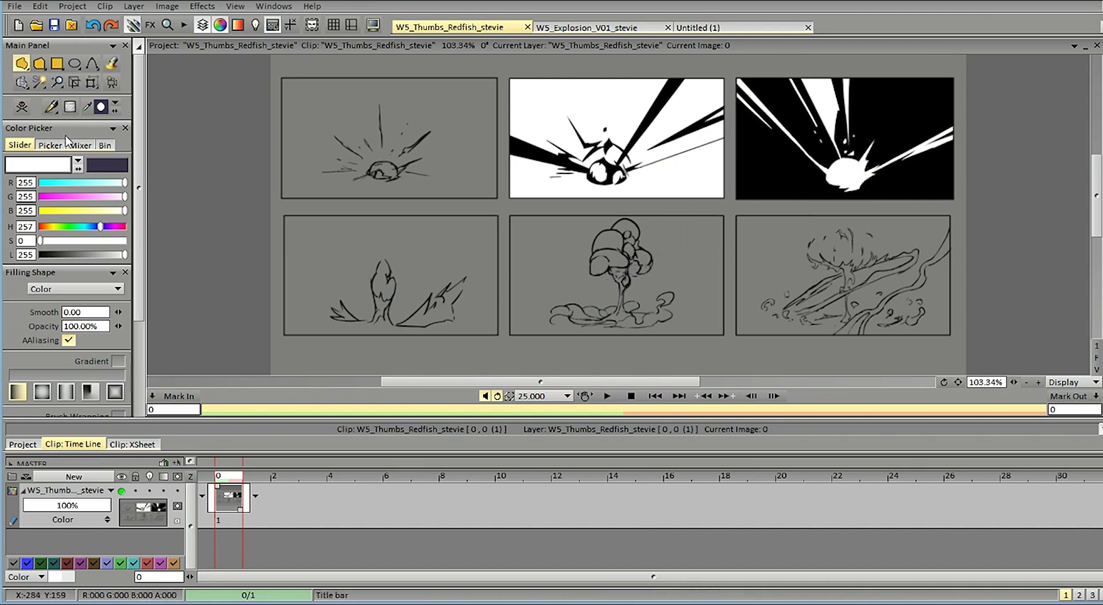
Step: With the dark pen brush ready, fade the Redfish thumbnails layer to 19% opacity and add a new layer above it
{"action": "key", "text": "b"}
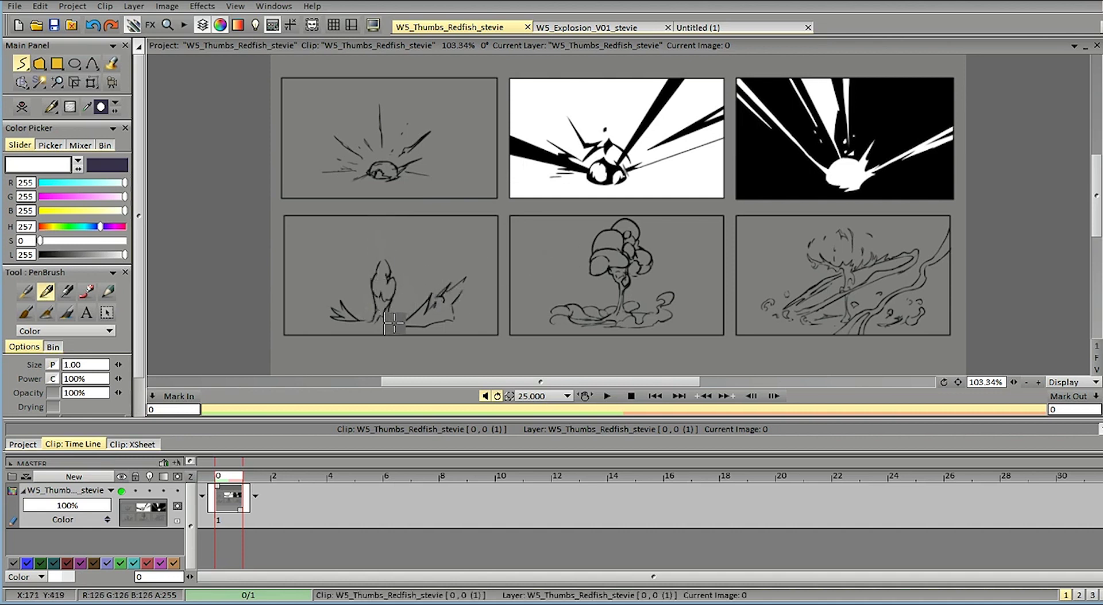
{"action": "left_click", "coordinate": [78, 168]}
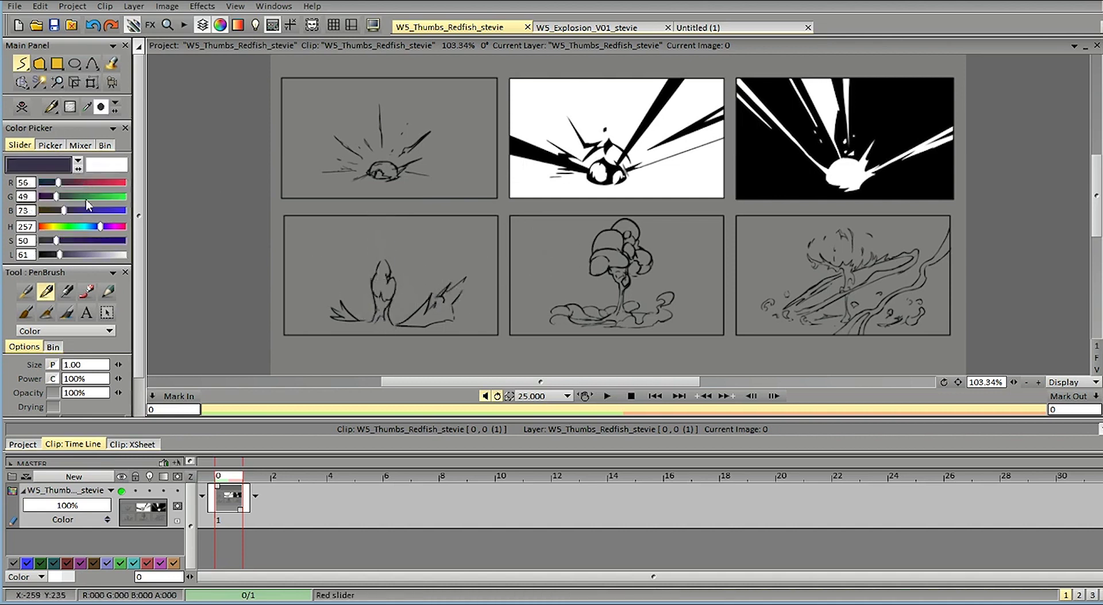
{"action": "left_click_drag", "start_coordinate": [98, 505], "coordinate": [168, 484]}
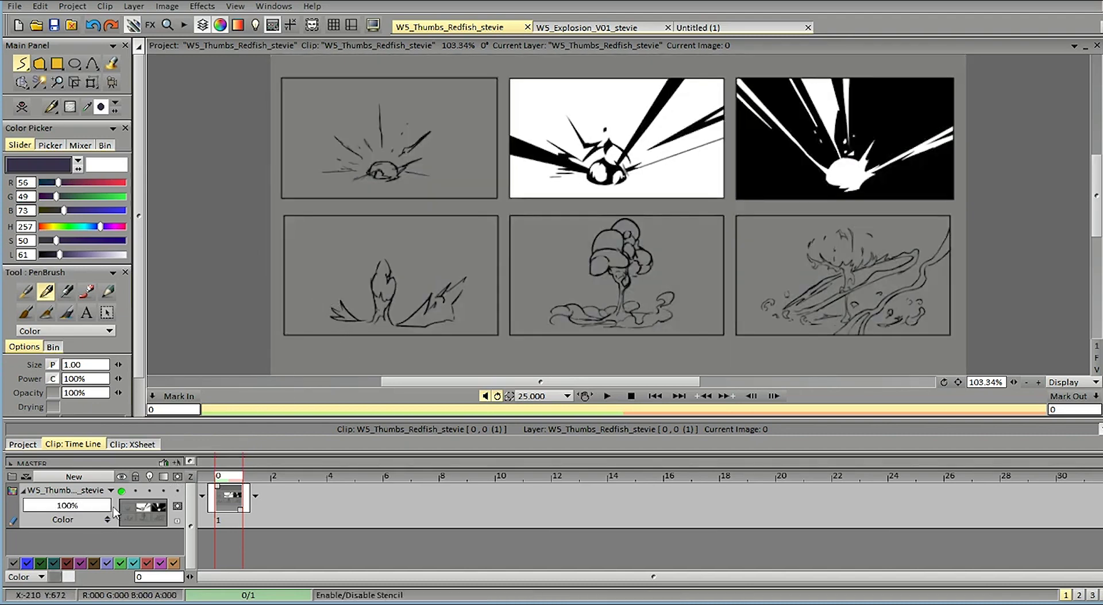
{"action": "left_click_drag", "start_coordinate": [56, 505], "coordinate": [39, 506]}
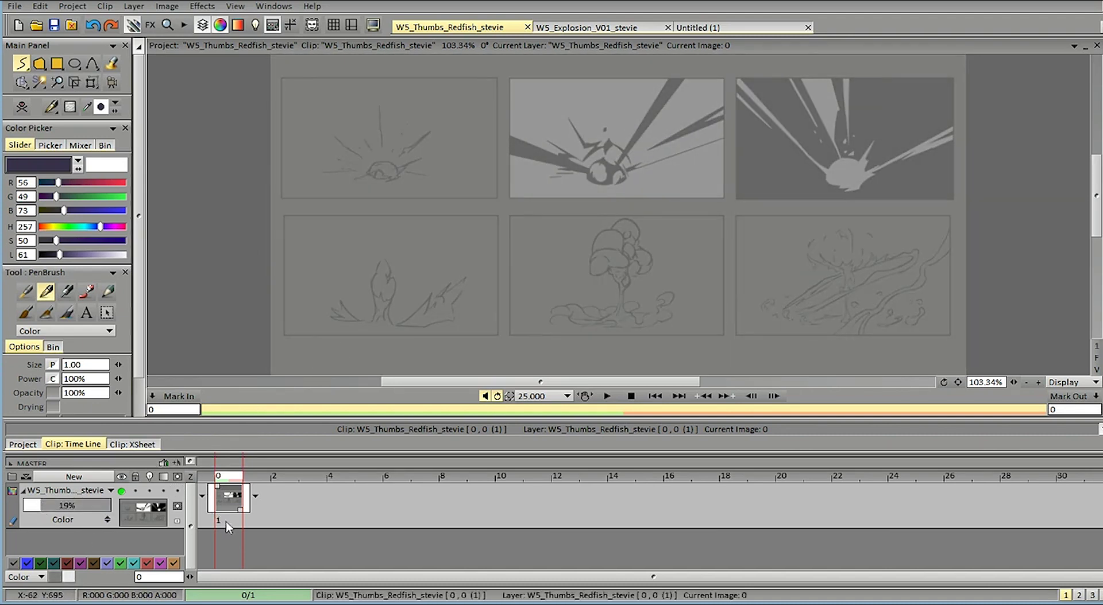
{"action": "key", "text": "ctrl+shift+n"}
{"action": "left_click", "coordinate": [1037, 383]}
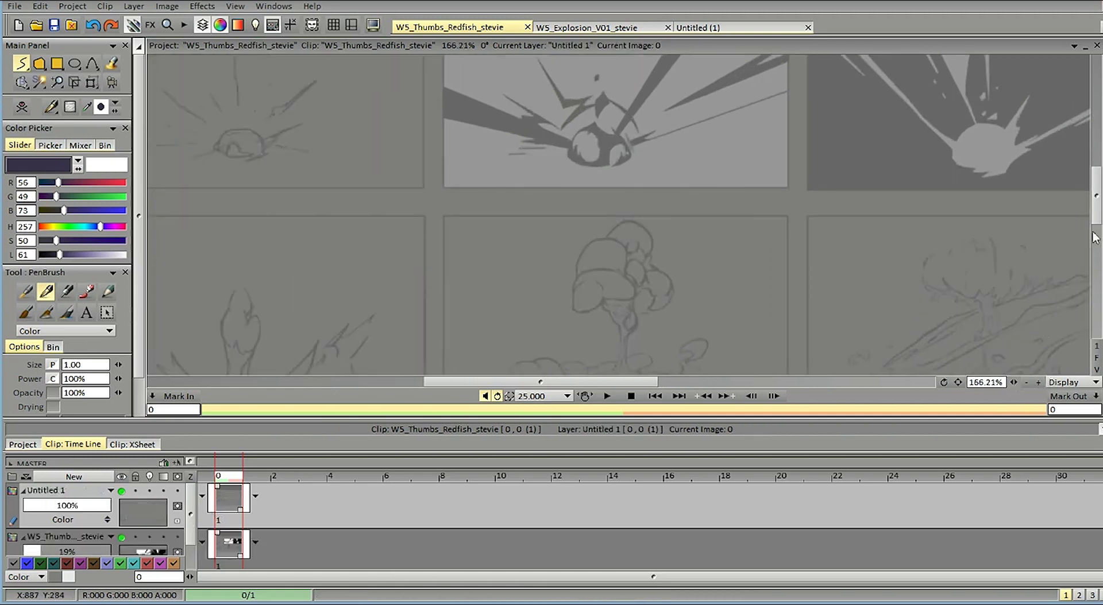
Step: Outline the jagged flame column in the fourth thumbnail and add its inner flame lines
{"action": "left_click_drag", "start_coordinate": [1096, 220], "coordinate": [1096, 234]}
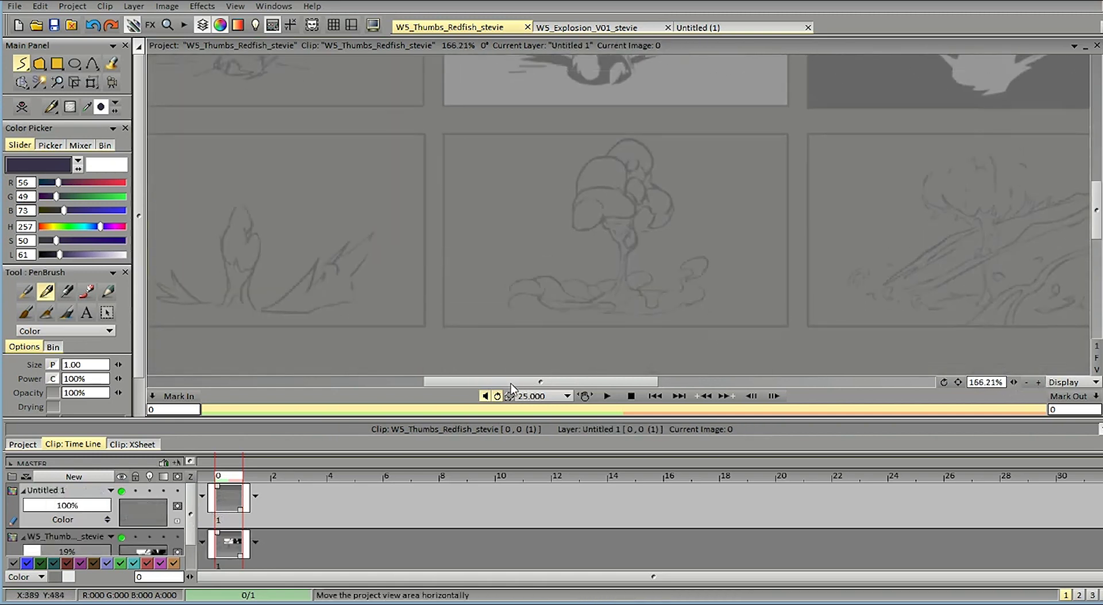
{"action": "left_click_drag", "start_coordinate": [508, 386], "coordinate": [452, 386]}
{"action": "mouse_move", "coordinate": [450, 308]}
{"action": "left_mouse_down"}
{"action": "mouse_move", "coordinate": [426, 222]}
{"action": "mouse_move", "coordinate": [469, 185]}
{"action": "left_mouse_up"}
{"action": "key", "text": "ctrl+z"}
{"action": "mouse_move", "coordinate": [446, 305]}
{"action": "left_mouse_down"}
{"action": "mouse_move", "coordinate": [444, 227]}
{"action": "mouse_move", "coordinate": [461, 180]}
{"action": "mouse_move", "coordinate": [486, 239]}
{"action": "mouse_move", "coordinate": [477, 304]}
{"action": "left_mouse_up"}
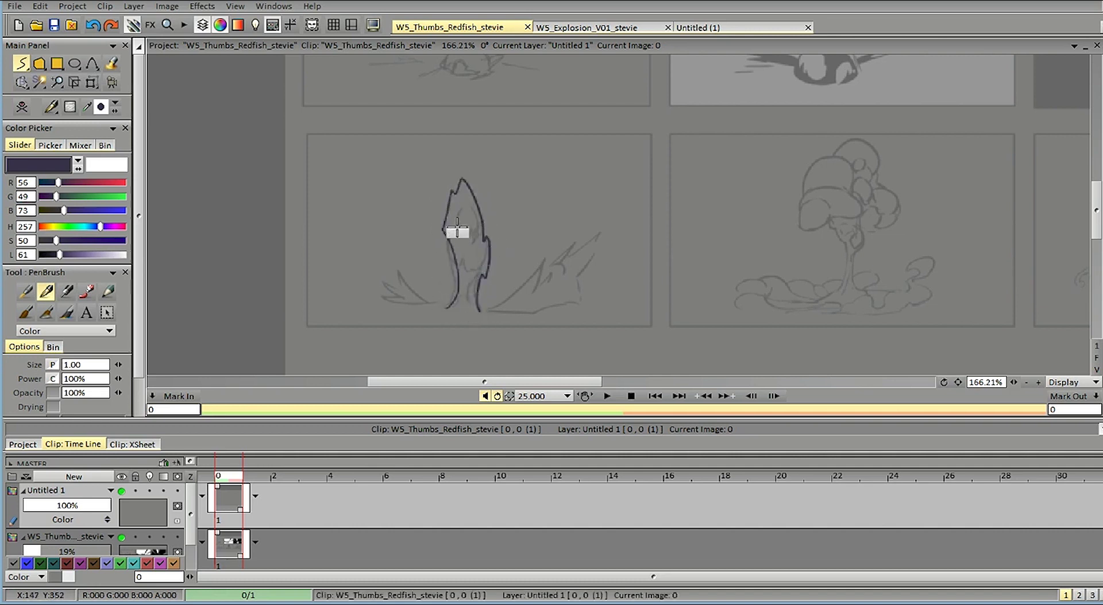
{"action": "mouse_move", "coordinate": [452, 248]}
{"action": "left_mouse_down"}
{"action": "mouse_move", "coordinate": [459, 241]}
{"action": "mouse_move", "coordinate": [464, 280]}
{"action": "left_mouse_up"}
{"action": "key", "text": "ctrl+z"}
{"action": "mouse_move", "coordinate": [448, 229]}
{"action": "left_mouse_down"}
{"action": "mouse_move", "coordinate": [476, 270]}
{"action": "mouse_move", "coordinate": [469, 310]}
{"action": "left_mouse_up"}
{"action": "left_click_drag", "start_coordinate": [462, 252], "coordinate": [460, 263]}
Step: Draw a low spiky splash left of the flame column and angled streaks on its right side
{"action": "mouse_move", "coordinate": [429, 299]}
{"action": "left_mouse_down"}
{"action": "mouse_move", "coordinate": [508, 314]}
{"action": "mouse_move", "coordinate": [555, 291]}
{"action": "mouse_move", "coordinate": [589, 248]}
{"action": "left_mouse_up"}
{"action": "mouse_move", "coordinate": [563, 289]}
{"action": "left_mouse_down"}
{"action": "mouse_move", "coordinate": [503, 320]}
{"action": "mouse_move", "coordinate": [563, 285]}
{"action": "mouse_move", "coordinate": [531, 304]}
{"action": "left_mouse_up"}
{"action": "key", "text": "d"}
{"action": "key", "text": "b"}
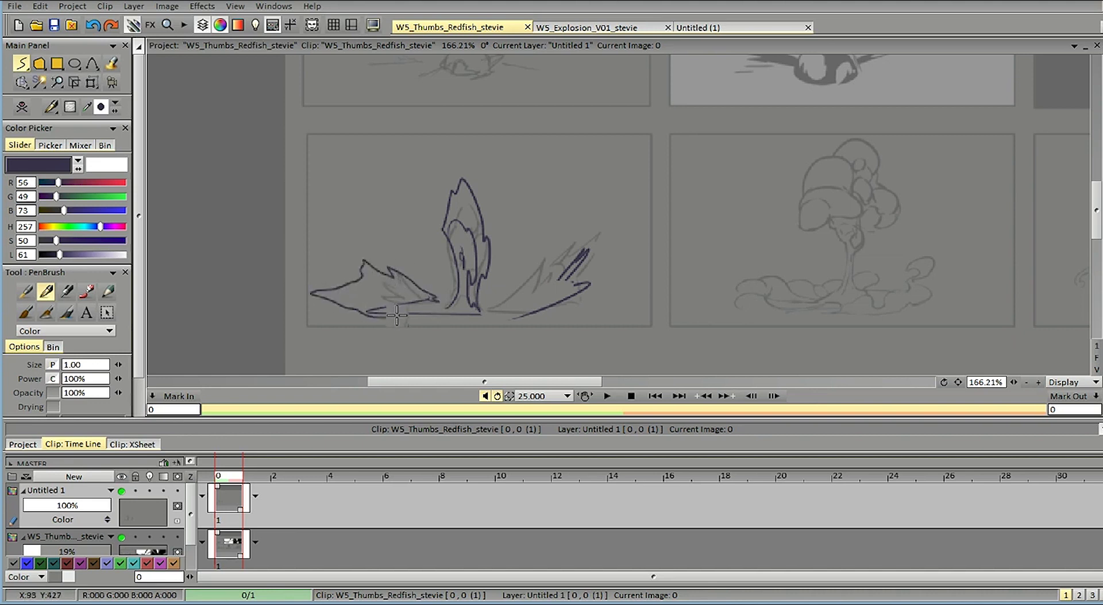
Step: Sketch flat ground strokes beneath the flame column and connect them to the jagged splashes on both sides
{"action": "mouse_move", "coordinate": [397, 315]}
{"action": "left_mouse_down"}
{"action": "mouse_move", "coordinate": [446, 321]}
{"action": "mouse_move", "coordinate": [453, 282]}
{"action": "mouse_move", "coordinate": [392, 319]}
{"action": "mouse_move", "coordinate": [364, 307]}
{"action": "mouse_move", "coordinate": [418, 319]}
{"action": "mouse_move", "coordinate": [396, 321]}
{"action": "mouse_move", "coordinate": [396, 300]}
{"action": "mouse_move", "coordinate": [351, 313]}
{"action": "mouse_move", "coordinate": [410, 320]}
{"action": "mouse_move", "coordinate": [345, 316]}
{"action": "mouse_move", "coordinate": [478, 330]}
{"action": "mouse_move", "coordinate": [420, 326]}
{"action": "mouse_move", "coordinate": [553, 294]}
{"action": "left_mouse_up"}
{"action": "key", "text": "d"}
{"action": "key", "text": "b"}
{"action": "left_click_drag", "start_coordinate": [478, 326], "coordinate": [601, 310]}
{"action": "key", "text": "f"}
{"action": "key", "text": "b"}
{"action": "mouse_move", "coordinate": [441, 285]}
{"action": "left_mouse_down"}
{"action": "mouse_move", "coordinate": [525, 279]}
{"action": "mouse_move", "coordinate": [508, 294]}
{"action": "mouse_move", "coordinate": [541, 269]}
{"action": "mouse_move", "coordinate": [535, 287]}
{"action": "mouse_move", "coordinate": [590, 283]}
{"action": "left_mouse_up"}
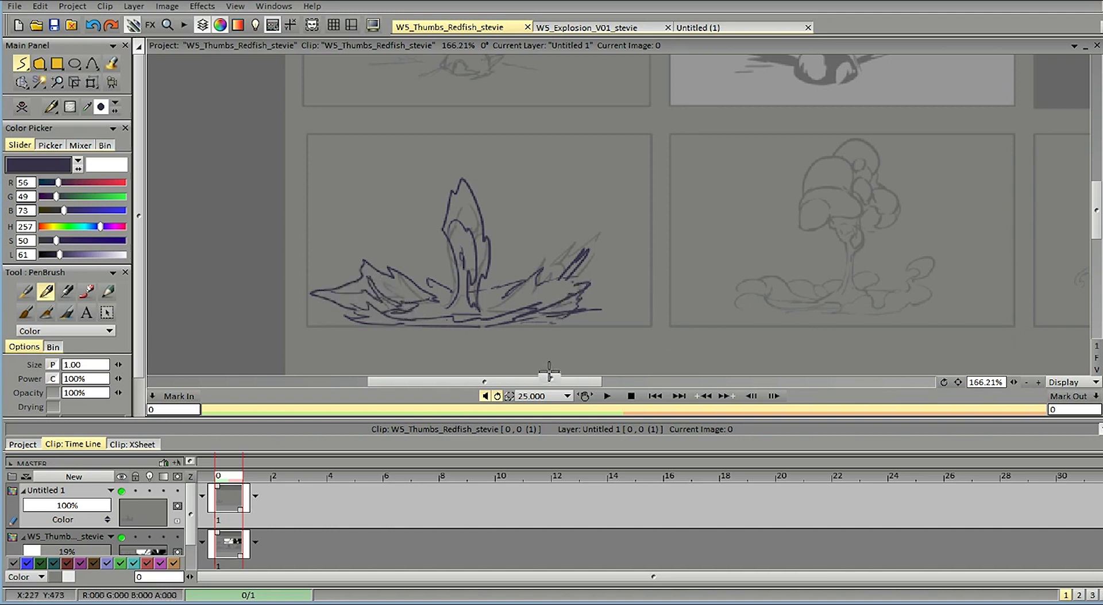
{"action": "left_click_drag", "start_coordinate": [547, 382], "coordinate": [625, 382]}
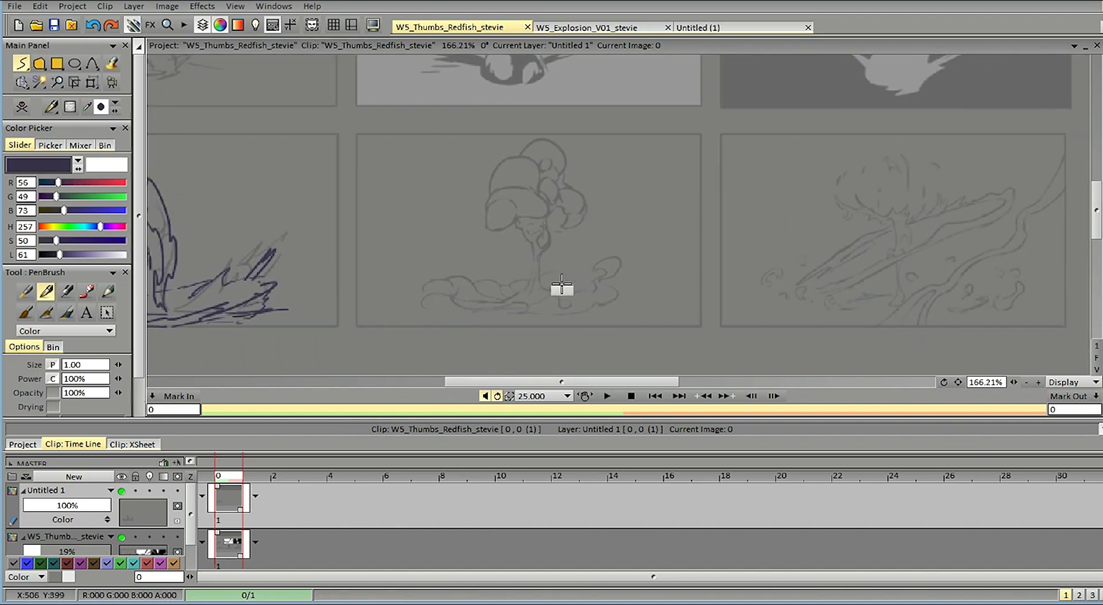
{"action": "mouse_move", "coordinate": [467, 300]}
{"action": "left_mouse_down"}
{"action": "mouse_move", "coordinate": [435, 311]}
{"action": "mouse_move", "coordinate": [467, 307]}
{"action": "mouse_move", "coordinate": [446, 287]}
{"action": "left_mouse_up"}
{"action": "key", "text": "ctrl+z"}
{"action": "left_click_drag", "start_coordinate": [460, 287], "coordinate": [598, 306]}
{"action": "key", "text": "ctrl+z"}
{"action": "key", "text": "ctrl+z"}
{"action": "key", "text": "ctrl+z"}
{"action": "key", "text": "ctrl+z"}
{"action": "left_click_drag", "start_coordinate": [441, 309], "coordinate": [604, 311]}
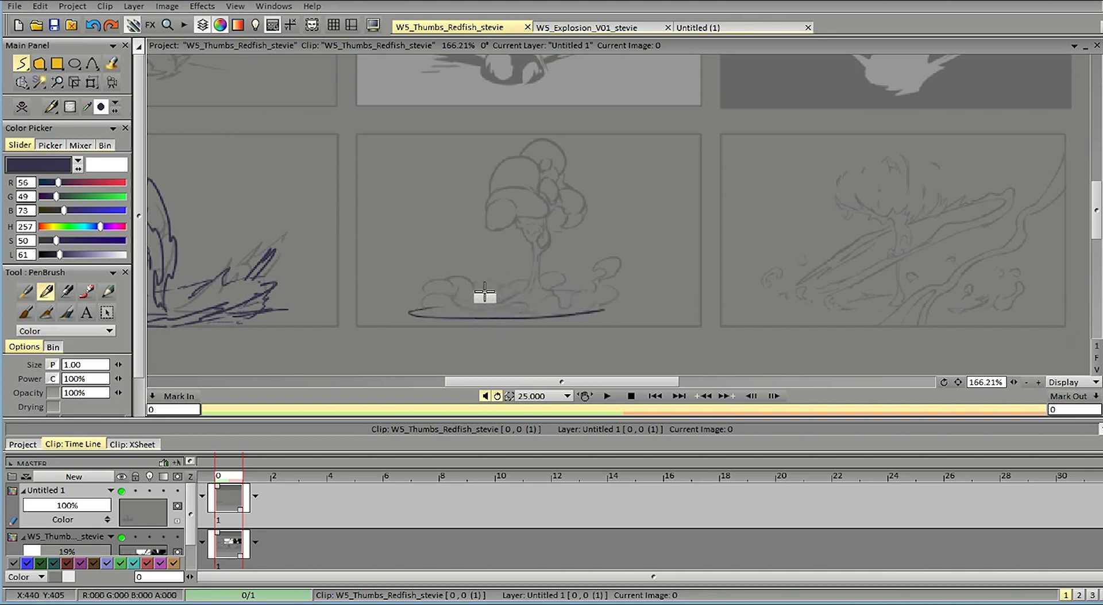
{"action": "key", "text": "ctrl+z"}
{"action": "left_click_drag", "start_coordinate": [426, 298], "coordinate": [577, 314]}
{"action": "key", "text": "ctrl+z"}
{"action": "mouse_move", "coordinate": [460, 295]}
{"action": "left_mouse_down"}
{"action": "mouse_move", "coordinate": [499, 313]}
{"action": "mouse_move", "coordinate": [592, 310]}
{"action": "left_mouse_up"}
{"action": "key", "text": "ctrl+z"}
Step: Draw a flat curved ground line under the fifth thumbnail's mushroom cloud and curl its outer ends upward
{"action": "left_click_drag", "start_coordinate": [502, 295], "coordinate": [597, 311]}
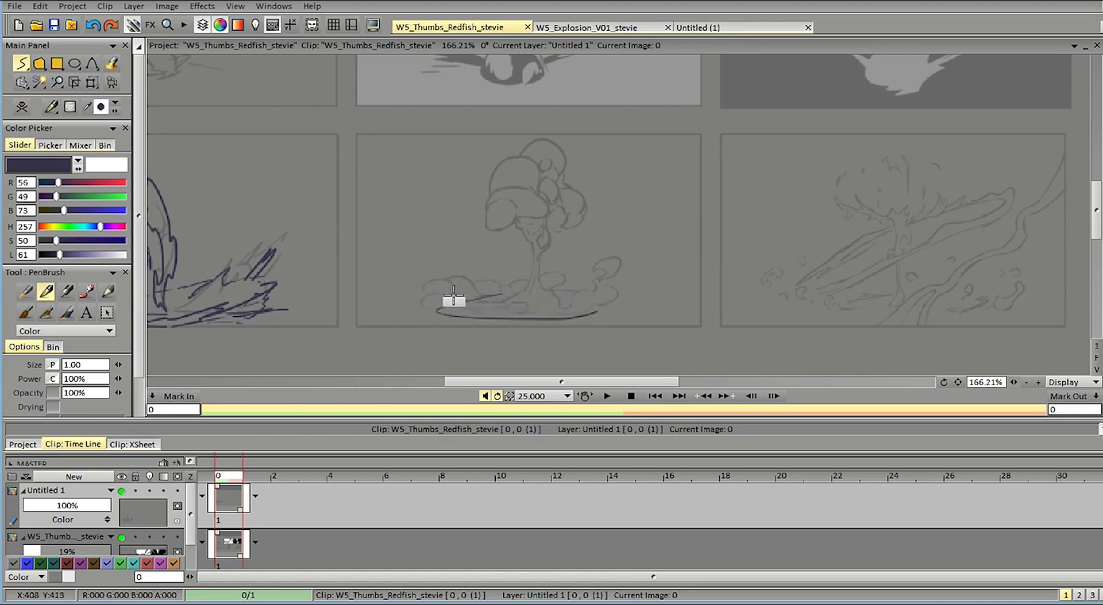
{"action": "mouse_move", "coordinate": [425, 304]}
{"action": "left_mouse_down"}
{"action": "mouse_move", "coordinate": [571, 315]}
{"action": "mouse_move", "coordinate": [654, 273]}
{"action": "left_mouse_up"}
{"action": "mouse_move", "coordinate": [449, 278]}
{"action": "left_mouse_down"}
{"action": "mouse_move", "coordinate": [408, 294]}
{"action": "mouse_move", "coordinate": [416, 244]}
{"action": "mouse_move", "coordinate": [389, 290]}
{"action": "mouse_move", "coordinate": [419, 309]}
{"action": "left_mouse_up"}
{"action": "key", "text": "ctrl+z"}
{"action": "left_click_drag", "start_coordinate": [461, 382], "coordinate": [414, 382]}
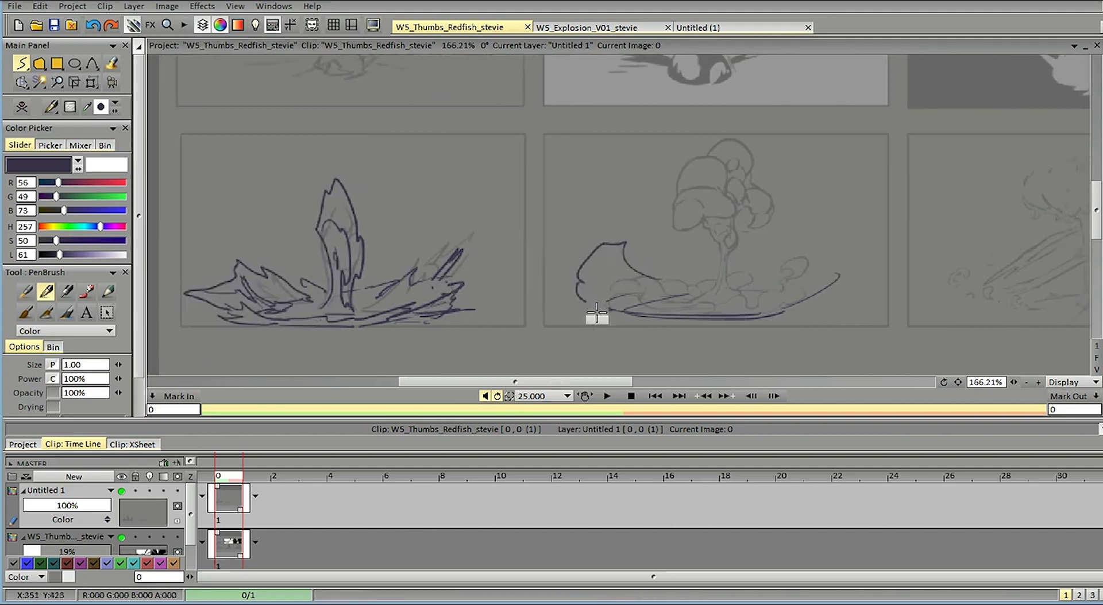
{"action": "scroll", "coordinate": [436, 283], "scroll_direction": "right", "scroll_amount": 6}
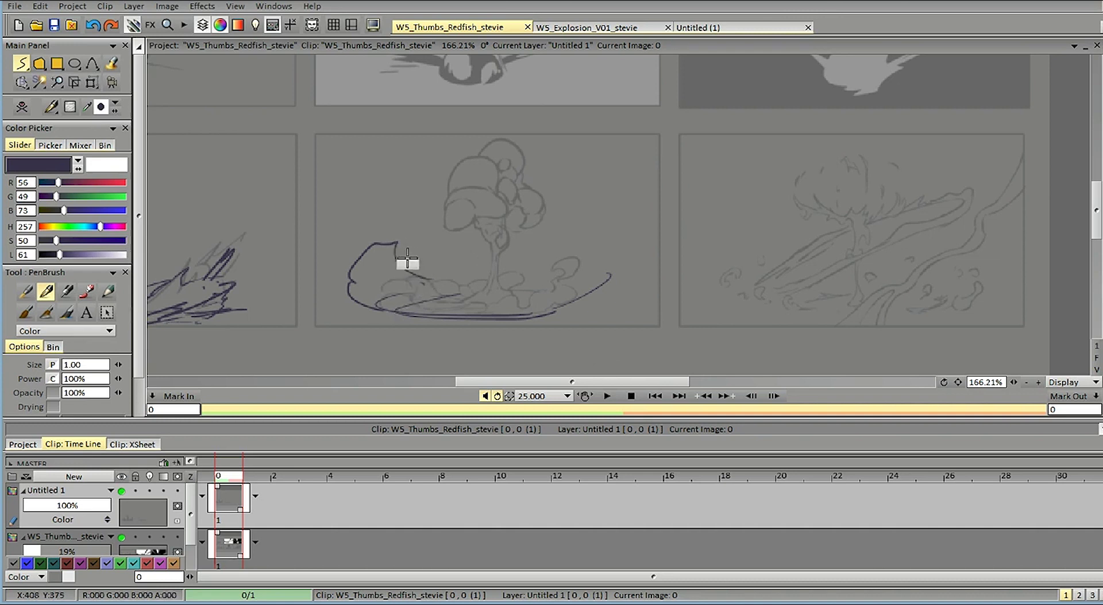
Step: Undo the angular left cloud edge, redraw it as a rounded puff, and add puffs along the base and right end
{"action": "key", "text": "ctrl+z"}
{"action": "key", "text": "ctrl+z"}
{"action": "key", "text": "shift+d"}
{"action": "mouse_move", "coordinate": [405, 299]}
{"action": "left_mouse_down"}
{"action": "mouse_move", "coordinate": [392, 308]}
{"action": "mouse_move", "coordinate": [409, 297]}
{"action": "left_mouse_up"}
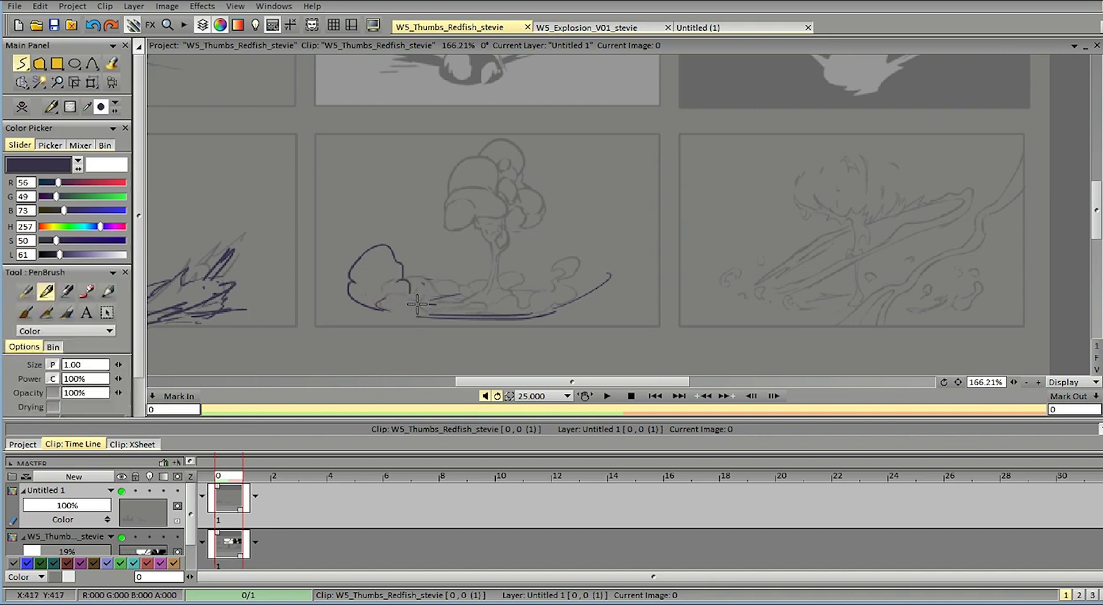
{"action": "key", "text": "shift+d"}
{"action": "mouse_move", "coordinate": [463, 295]}
{"action": "left_mouse_down"}
{"action": "mouse_move", "coordinate": [497, 306]}
{"action": "mouse_move", "coordinate": [435, 307]}
{"action": "mouse_move", "coordinate": [570, 290]}
{"action": "mouse_move", "coordinate": [531, 298]}
{"action": "mouse_move", "coordinate": [562, 299]}
{"action": "mouse_move", "coordinate": [628, 264]}
{"action": "mouse_move", "coordinate": [617, 300]}
{"action": "mouse_move", "coordinate": [556, 313]}
{"action": "mouse_move", "coordinate": [609, 308]}
{"action": "left_mouse_up"}
{"action": "key", "text": "shift+d"}
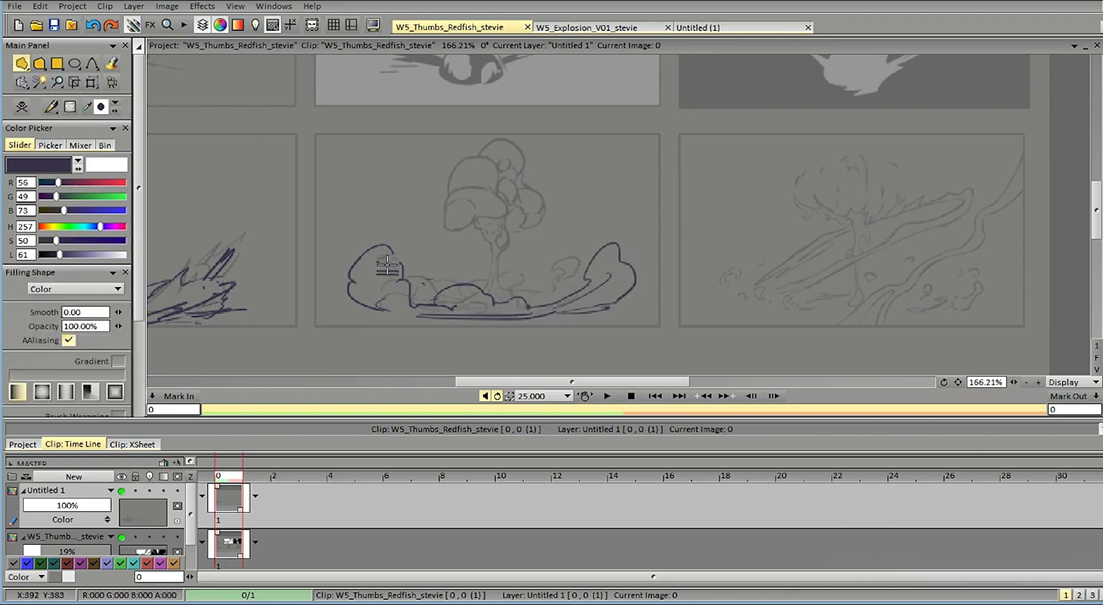
Step: Replace the base's left puff with a lower two-lobed shape sloping toward the centre, and reinforce the ground line
{"action": "mouse_move", "coordinate": [431, 287]}
{"action": "left_mouse_down"}
{"action": "mouse_move", "coordinate": [341, 297]}
{"action": "mouse_move", "coordinate": [352, 262]}
{"action": "mouse_move", "coordinate": [422, 309]}
{"action": "left_mouse_up"}
{"action": "key", "text": "d"}
{"action": "left_click_drag", "start_coordinate": [362, 312], "coordinate": [454, 315]}
{"action": "key", "text": "e"}
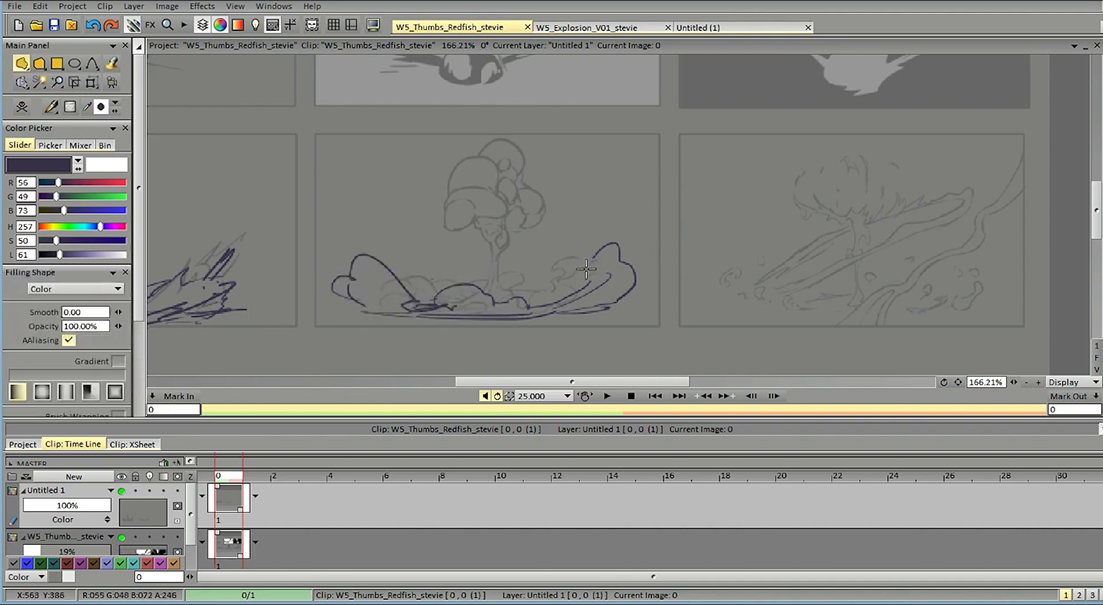
Step: Erase the tall right puff of the base cloud and redraw that side as low puffs with a ragged end
{"action": "left_click_drag", "start_coordinate": [624, 290], "coordinate": [566, 261]}
{"action": "key", "text": "e"}
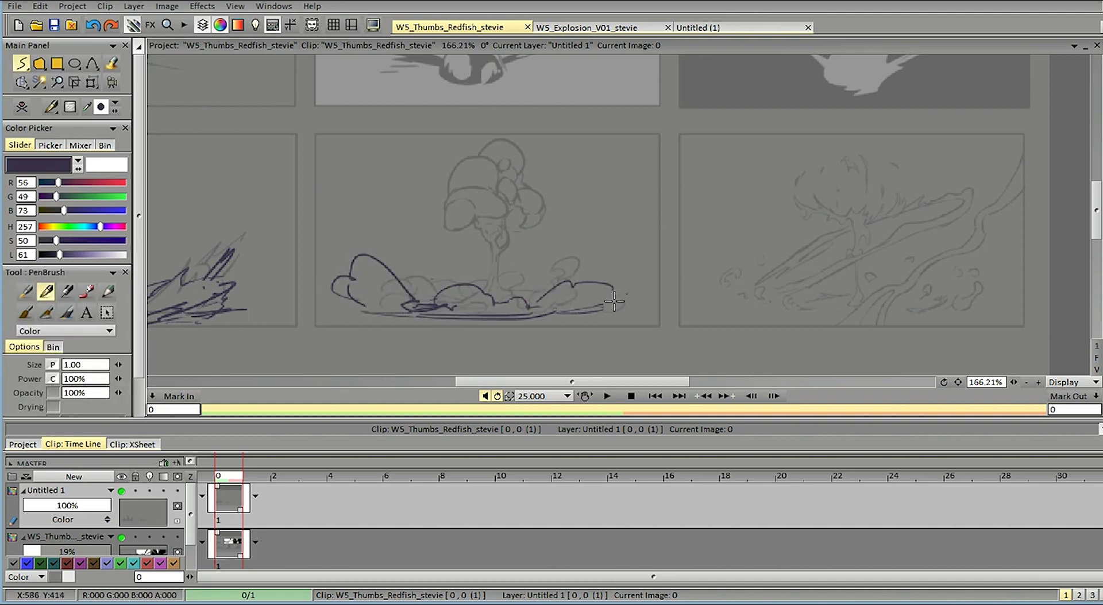
{"action": "left_click_drag", "start_coordinate": [625, 295], "coordinate": [554, 316]}
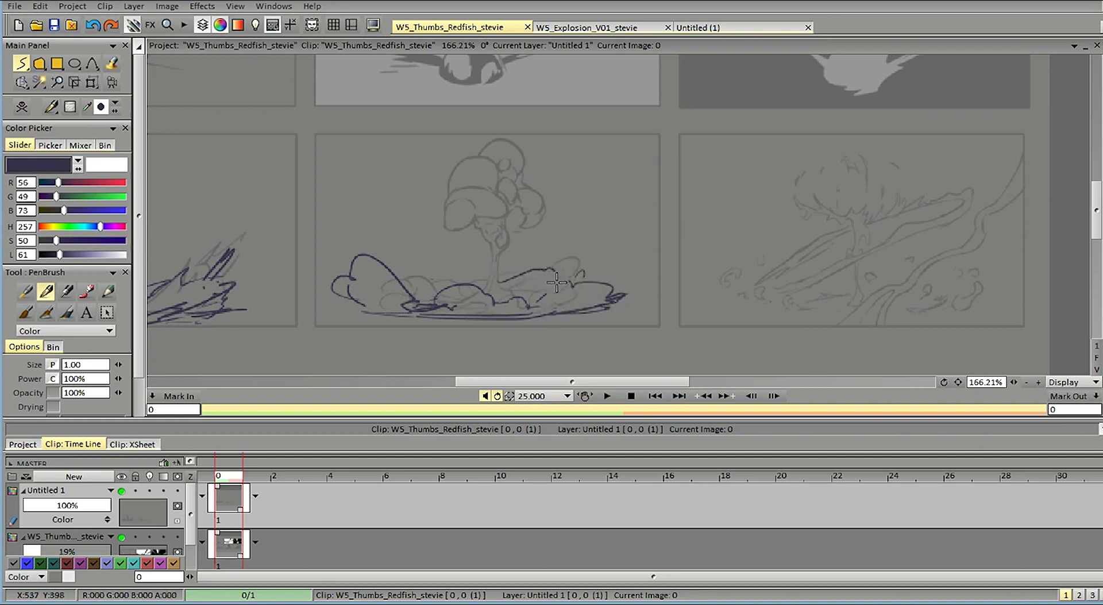
{"action": "left_click_drag", "start_coordinate": [524, 281], "coordinate": [531, 273]}
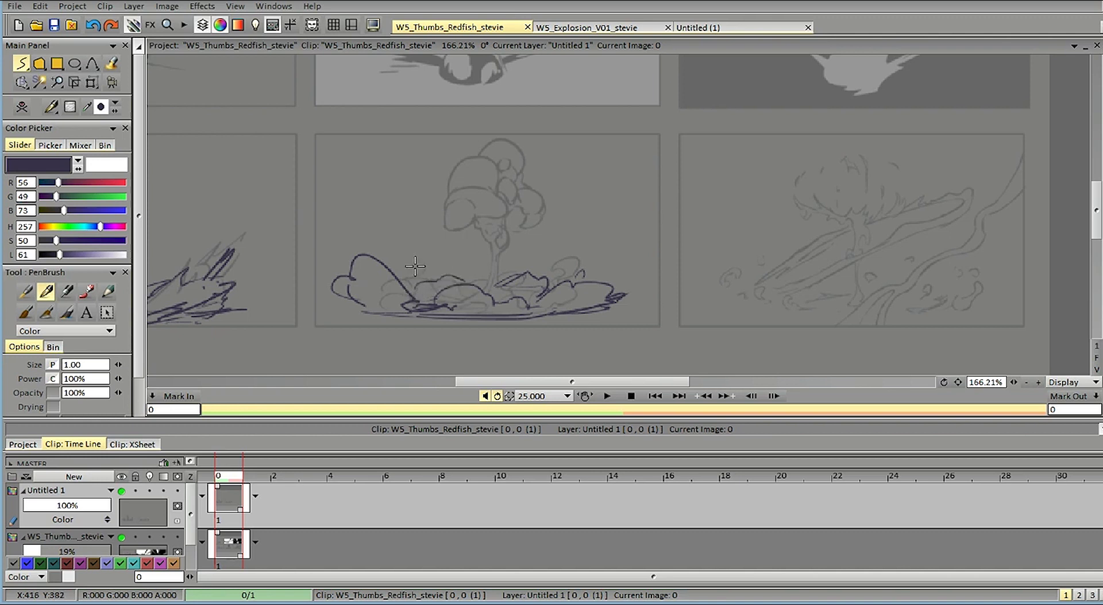
Step: Rework the base cloud's sloping left side into several bumpy puffs and darken the ground line below
{"action": "key", "text": "f"}
{"action": "mouse_move", "coordinate": [409, 271]}
{"action": "left_mouse_down"}
{"action": "mouse_move", "coordinate": [419, 297]}
{"action": "mouse_move", "coordinate": [382, 267]}
{"action": "left_mouse_up"}
{"action": "key", "text": "b"}
{"action": "left_click_drag", "start_coordinate": [375, 313], "coordinate": [440, 315]}
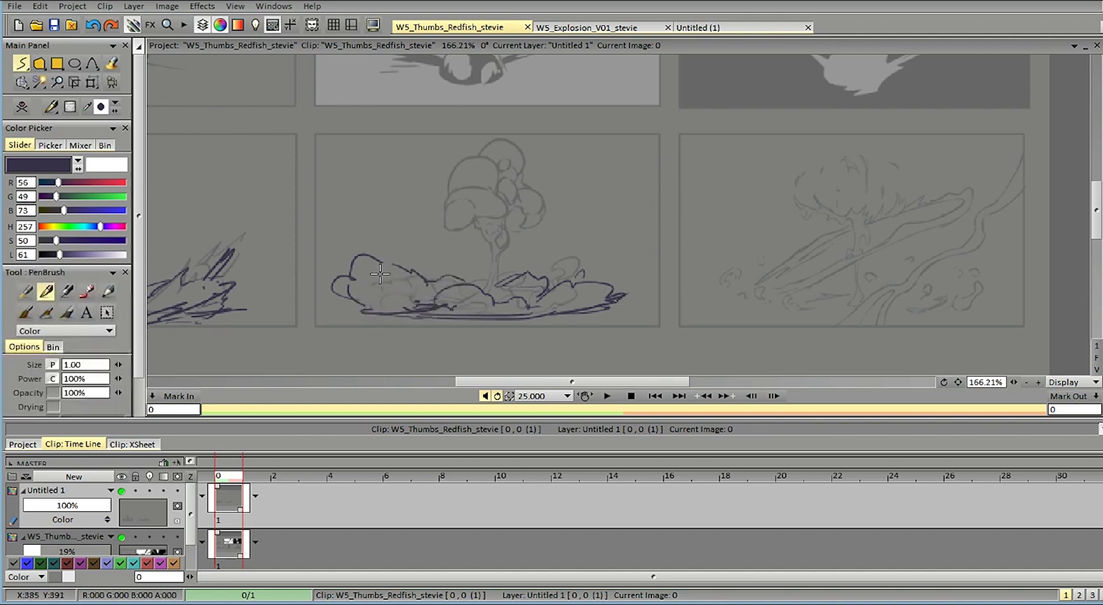
{"action": "key", "text": "f"}
{"action": "key", "text": "b"}
{"action": "mouse_move", "coordinate": [383, 263]}
{"action": "left_mouse_down"}
{"action": "mouse_move", "coordinate": [427, 226]}
{"action": "mouse_move", "coordinate": [415, 290]}
{"action": "mouse_move", "coordinate": [424, 279]}
{"action": "mouse_move", "coordinate": [397, 262]}
{"action": "mouse_move", "coordinate": [439, 281]}
{"action": "left_mouse_up"}
Step: Draw the left edge of the mushroom cloud's stem and the rounded left side and top of its cap
{"action": "key", "text": "f"}
{"action": "key", "text": "b"}
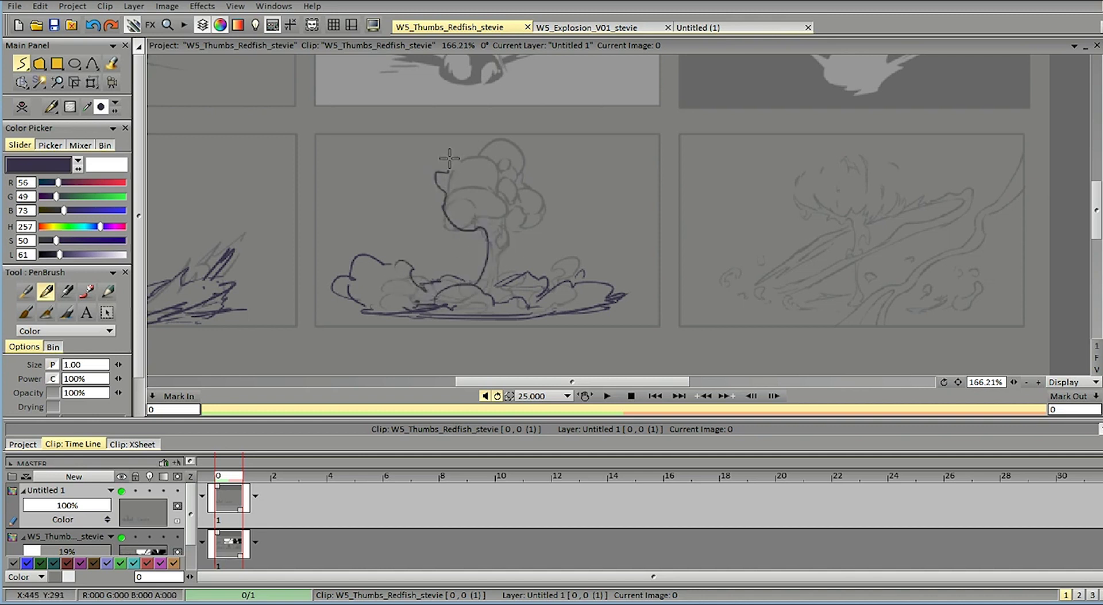
{"action": "mouse_move", "coordinate": [451, 160]}
{"action": "left_mouse_down"}
{"action": "mouse_move", "coordinate": [515, 177]}
{"action": "mouse_move", "coordinate": [546, 171]}
{"action": "mouse_move", "coordinate": [539, 235]}
{"action": "mouse_move", "coordinate": [545, 202]}
{"action": "mouse_move", "coordinate": [514, 209]}
{"action": "left_mouse_up"}
{"action": "key", "text": "f"}
{"action": "key", "text": "b"}
Step: Clean up the cap's left outline and draw its jagged underside where it meets the stem
{"action": "mouse_move", "coordinate": [449, 162]}
{"action": "left_mouse_down"}
{"action": "mouse_move", "coordinate": [437, 181]}
{"action": "mouse_move", "coordinate": [442, 212]}
{"action": "mouse_move", "coordinate": [457, 212]}
{"action": "mouse_move", "coordinate": [465, 228]}
{"action": "mouse_move", "coordinate": [472, 220]}
{"action": "mouse_move", "coordinate": [484, 277]}
{"action": "mouse_move", "coordinate": [489, 258]}
{"action": "mouse_move", "coordinate": [477, 259]}
{"action": "mouse_move", "coordinate": [506, 230]}
{"action": "mouse_move", "coordinate": [481, 222]}
{"action": "left_mouse_up"}
{"action": "key", "text": "f"}
{"action": "key", "text": "b"}
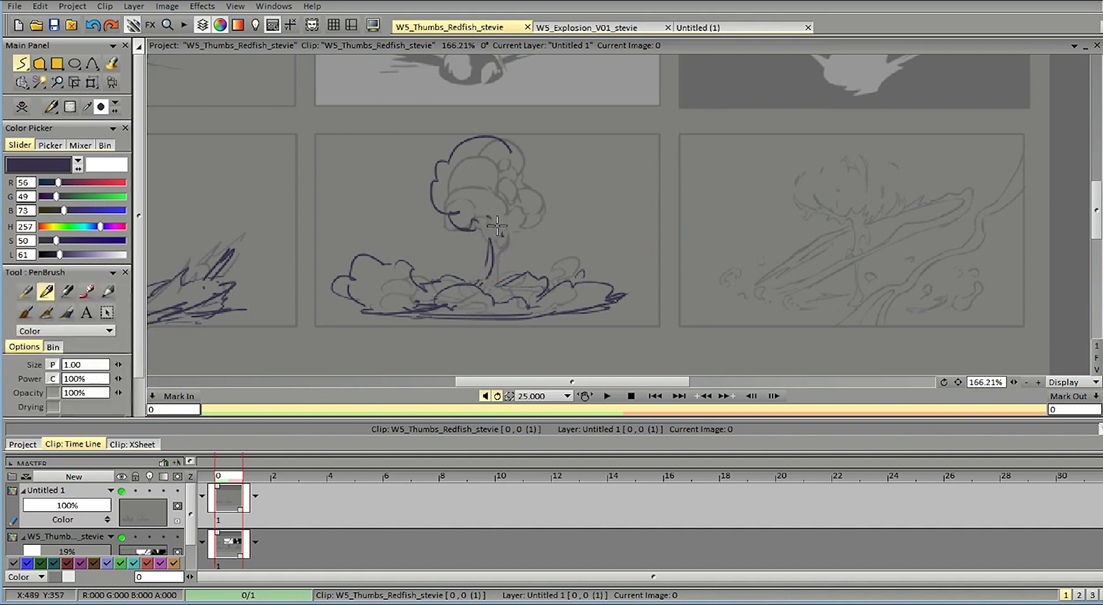
{"action": "key", "text": "f"}
{"action": "key", "text": "b"}
{"action": "left_click_drag", "start_coordinate": [480, 224], "coordinate": [492, 212]}
{"action": "mouse_move", "coordinate": [513, 155]}
{"action": "left_mouse_down"}
{"action": "mouse_move", "coordinate": [543, 151]}
{"action": "mouse_move", "coordinate": [543, 210]}
{"action": "mouse_move", "coordinate": [504, 240]}
{"action": "left_mouse_up"}
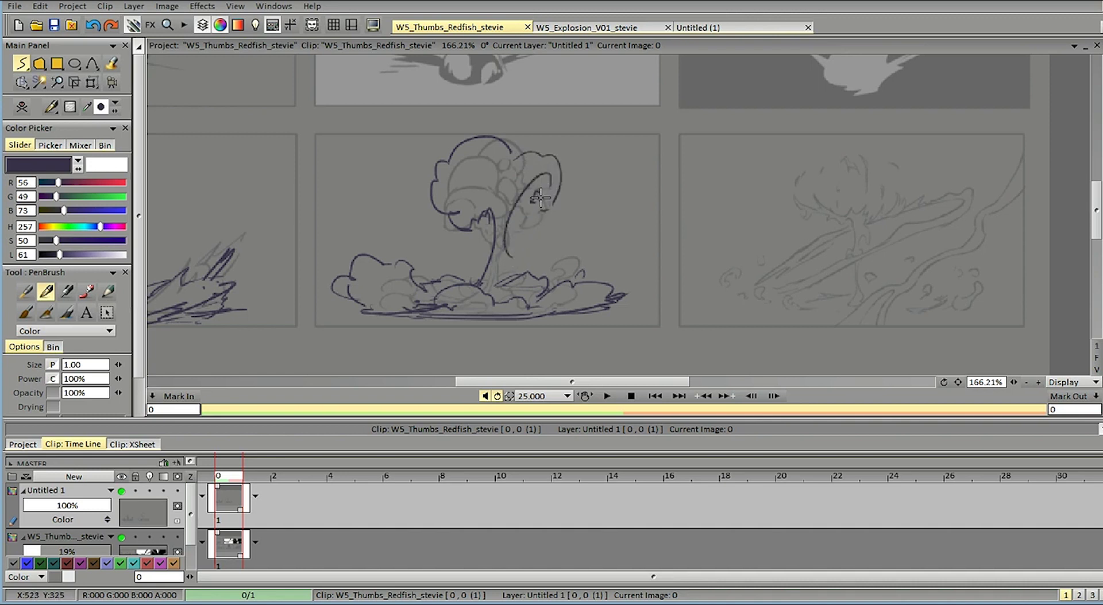
{"action": "key", "text": "ctrl+z"}
{"action": "key", "text": "ctrl+z"}
{"action": "key", "text": "ctrl+z"}
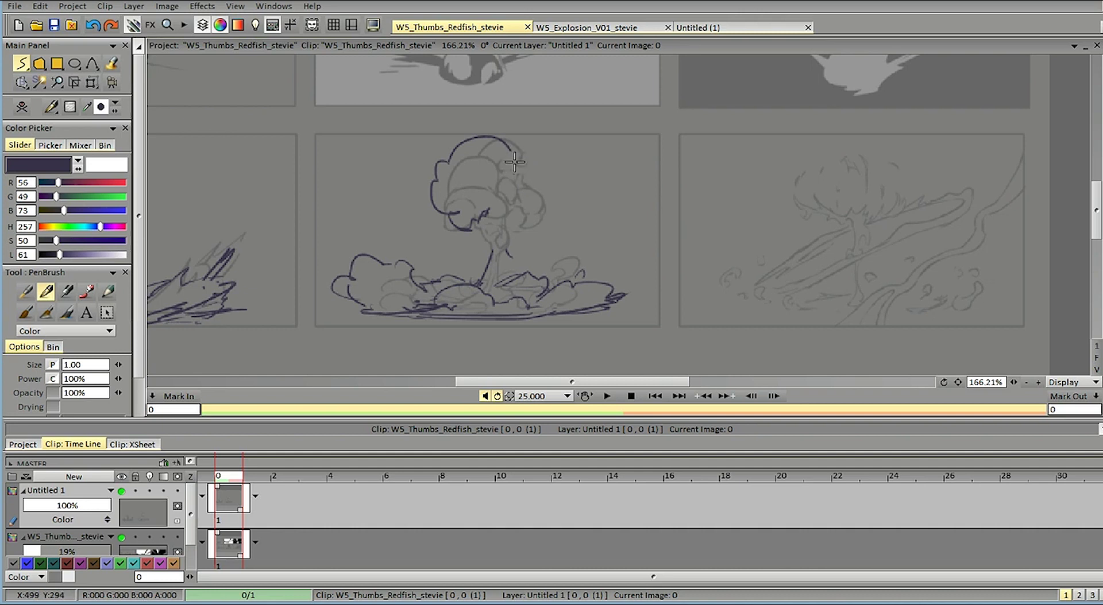
Step: Draw the cap's smaller right lobe curving back under to the stem, and trim its outer edge
{"action": "mouse_move", "coordinate": [511, 157]}
{"action": "left_mouse_down"}
{"action": "mouse_move", "coordinate": [533, 184]}
{"action": "mouse_move", "coordinate": [507, 256]}
{"action": "left_mouse_up"}
{"action": "key", "text": "e"}
{"action": "mouse_move", "coordinate": [578, 191]}
{"action": "left_mouse_down"}
{"action": "mouse_move", "coordinate": [519, 224]}
{"action": "mouse_move", "coordinate": [554, 207]}
{"action": "left_mouse_up"}
{"action": "key", "text": "b"}
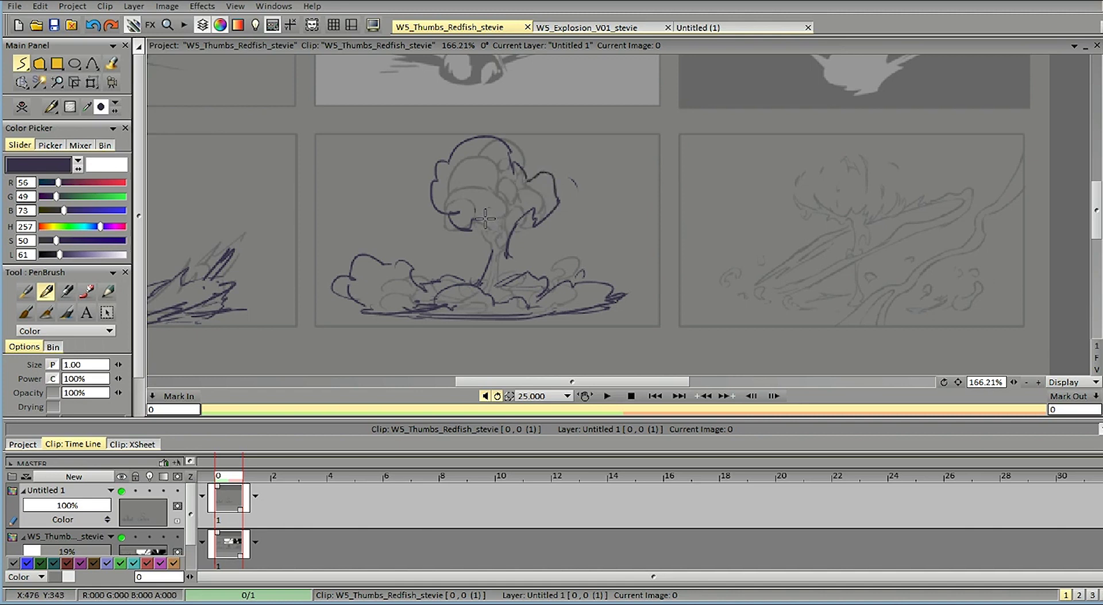
Step: Draw the left edge of the mushroom cloud's stem flaring into the base cloud, and toggle the sketch layer's visibility to compare
{"action": "left_click_drag", "start_coordinate": [473, 222], "coordinate": [485, 270]}
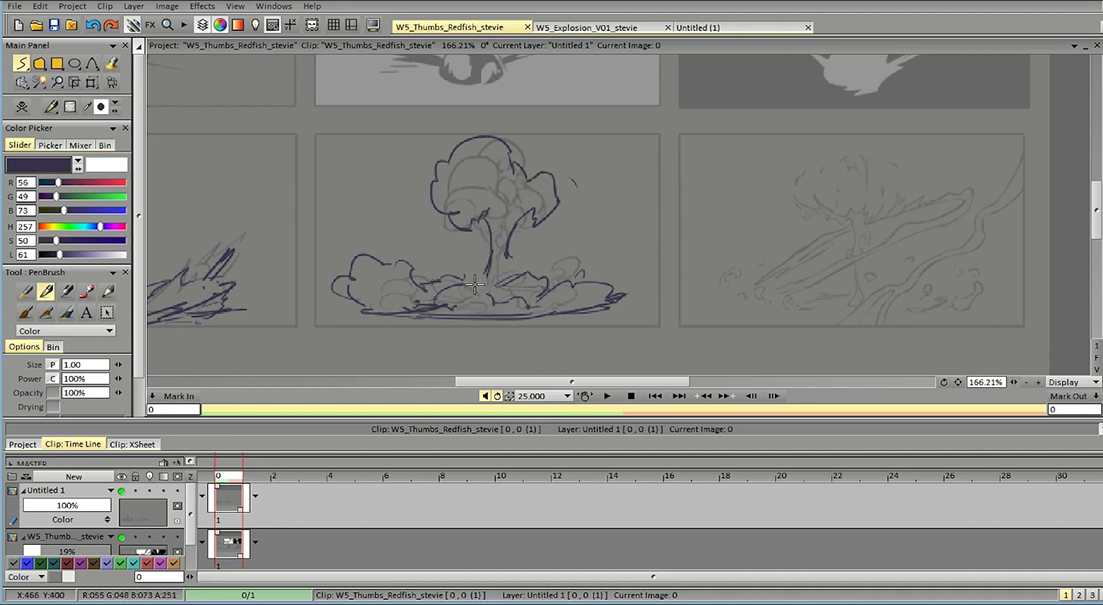
{"action": "left_click", "coordinate": [121, 491]}
{"action": "left_click", "coordinate": [121, 491]}
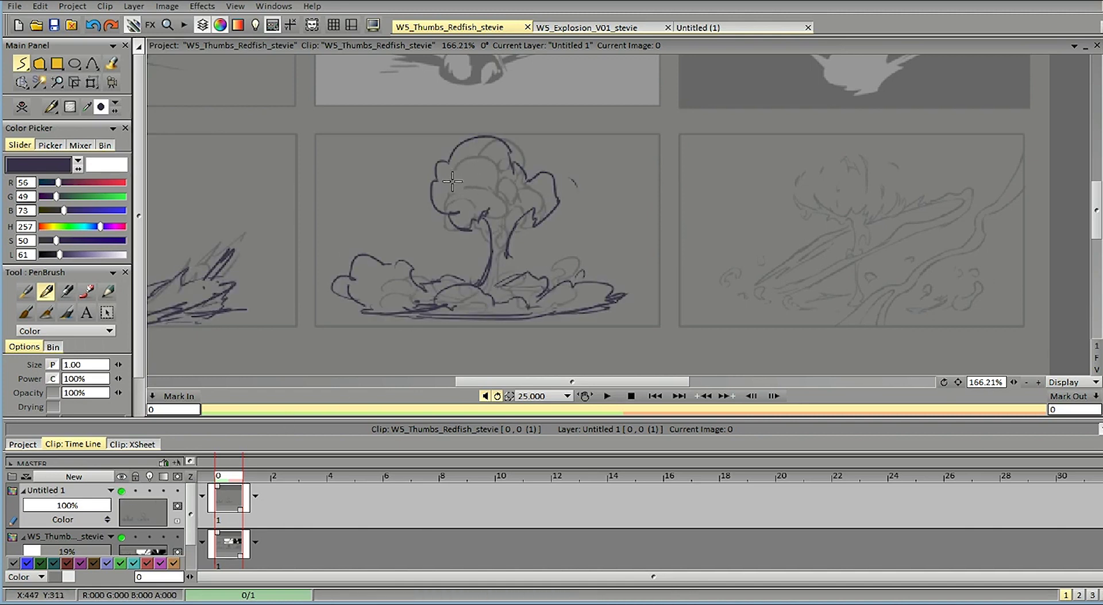
Step: Erase and redraw the stem's right edge with uneven bumps down to the base cloud, and add an inner contour line
{"action": "left_click_drag", "start_coordinate": [507, 242], "coordinate": [516, 260]}
{"action": "left_click_drag", "start_coordinate": [510, 269], "coordinate": [505, 287]}
{"action": "key", "text": "e"}
{"action": "key", "text": "e"}
{"action": "key", "text": "e"}
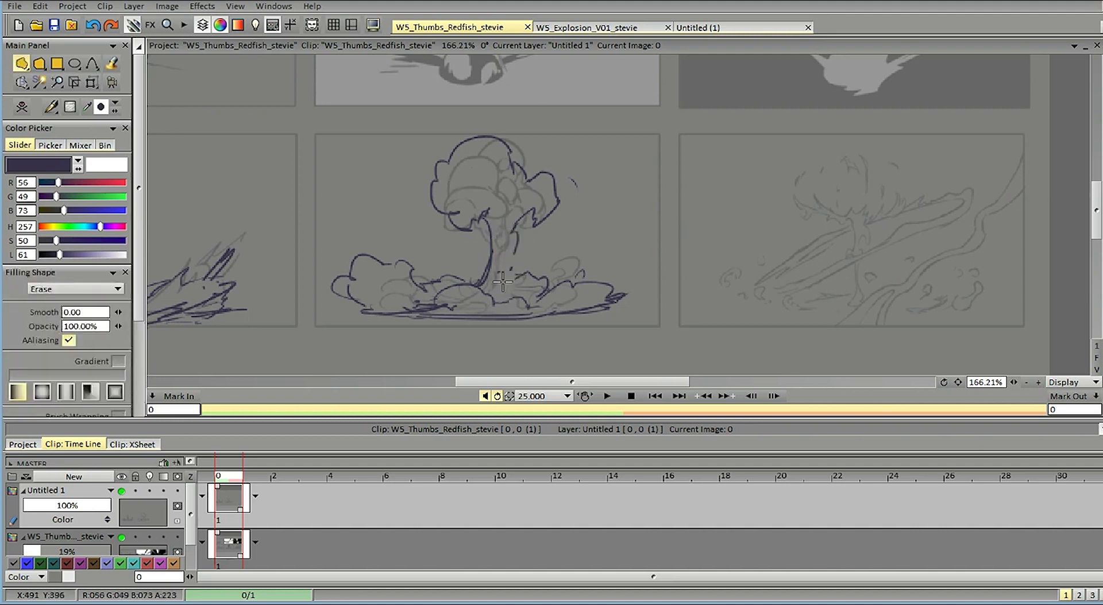
{"action": "key", "text": "e"}
{"action": "mouse_move", "coordinate": [502, 280]}
{"action": "left_mouse_down"}
{"action": "mouse_move", "coordinate": [517, 311]}
{"action": "mouse_move", "coordinate": [542, 306]}
{"action": "mouse_move", "coordinate": [483, 258]}
{"action": "left_mouse_up"}
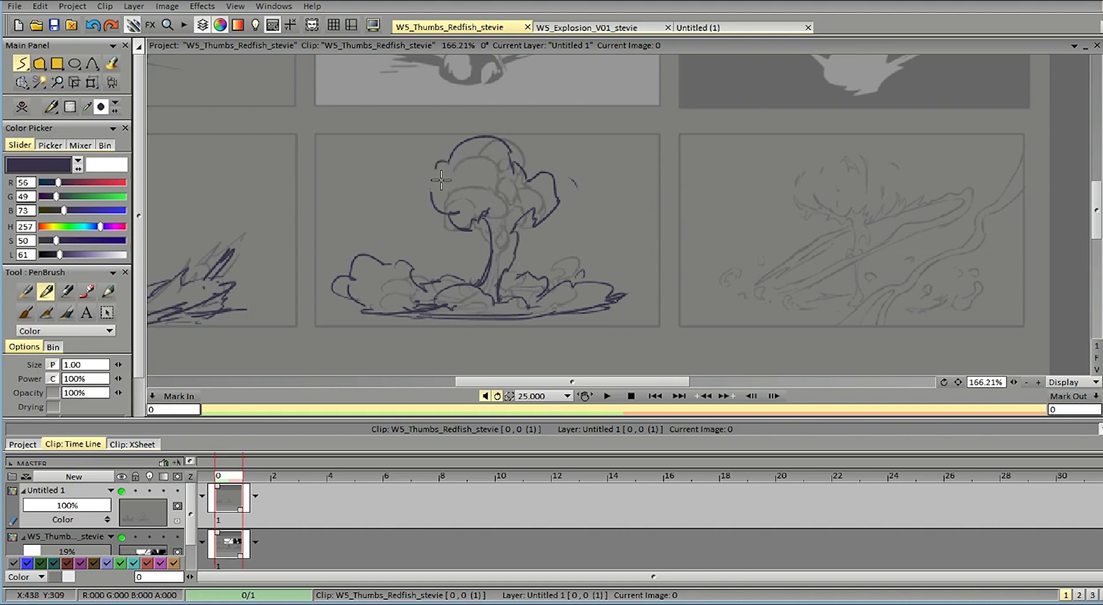
Step: Draw overlapping rounded puffs inside the cap and contour lines down the stem, and compare by toggling the sketch layer's visibility
{"action": "mouse_move", "coordinate": [454, 183]}
{"action": "left_mouse_down"}
{"action": "mouse_move", "coordinate": [440, 172]}
{"action": "mouse_move", "coordinate": [472, 163]}
{"action": "mouse_move", "coordinate": [499, 175]}
{"action": "mouse_move", "coordinate": [474, 177]}
{"action": "mouse_move", "coordinate": [504, 144]}
{"action": "mouse_move", "coordinate": [494, 179]}
{"action": "left_mouse_up"}
{"action": "key", "text": "ctrl+z"}
{"action": "key", "text": "ctrl+z"}
{"action": "key", "text": "ctrl+z"}
{"action": "key", "text": "ctrl+z"}
{"action": "key", "text": "ctrl+z"}
{"action": "key", "text": "ctrl+z"}
{"action": "mouse_move", "coordinate": [490, 169]}
{"action": "left_mouse_down"}
{"action": "mouse_move", "coordinate": [495, 144]}
{"action": "mouse_move", "coordinate": [501, 150]}
{"action": "left_mouse_up"}
{"action": "mouse_move", "coordinate": [484, 198]}
{"action": "left_mouse_down"}
{"action": "mouse_move", "coordinate": [504, 221]}
{"action": "mouse_move", "coordinate": [489, 279]}
{"action": "left_mouse_up"}
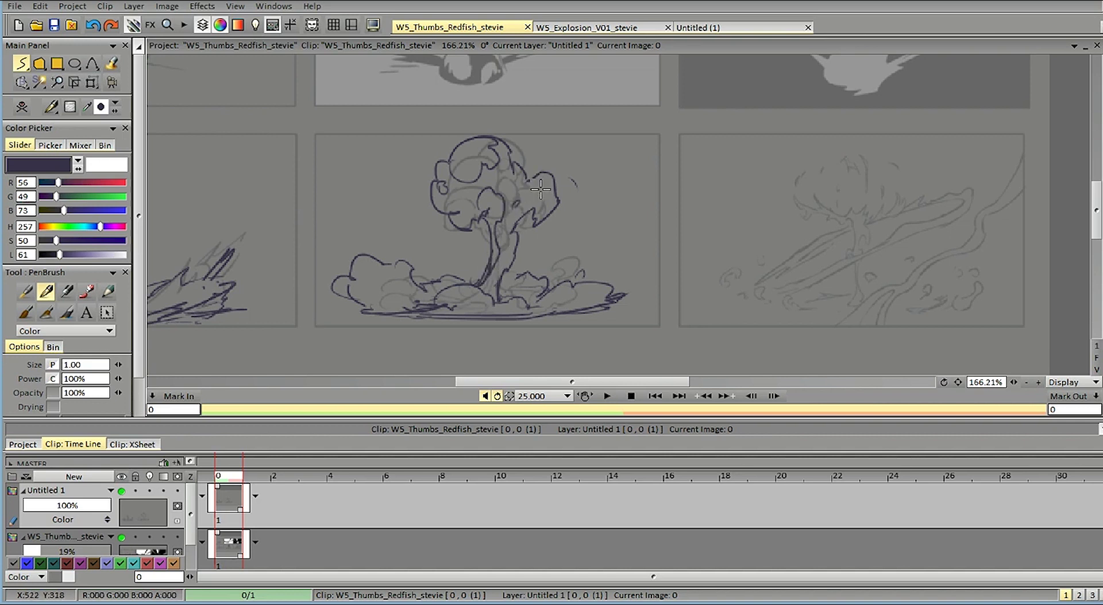
{"action": "left_click", "coordinate": [122, 492]}
{"action": "left_click", "coordinate": [122, 492]}
{"action": "left_click_drag", "start_coordinate": [593, 379], "coordinate": [629, 368]}
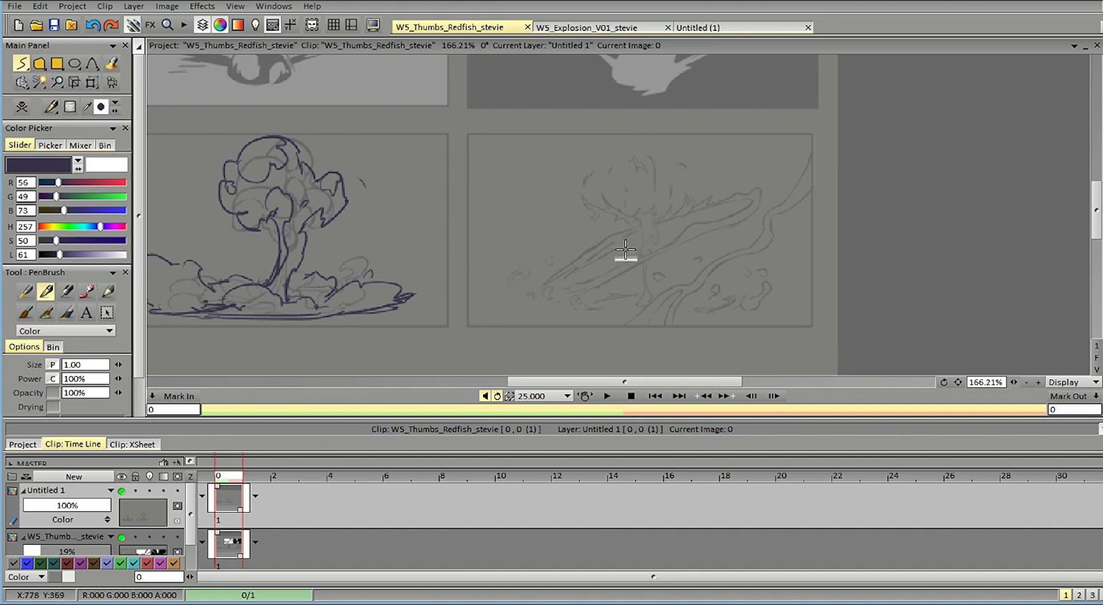
{"action": "mouse_move", "coordinate": [610, 235]}
{"action": "left_mouse_down"}
{"action": "mouse_move", "coordinate": [520, 291]}
{"action": "mouse_move", "coordinate": [661, 252]}
{"action": "mouse_move", "coordinate": [581, 253]}
{"action": "mouse_move", "coordinate": [542, 295]}
{"action": "mouse_move", "coordinate": [667, 250]}
{"action": "mouse_move", "coordinate": [611, 243]}
{"action": "mouse_move", "coordinate": [561, 292]}
{"action": "mouse_move", "coordinate": [613, 285]}
{"action": "mouse_move", "coordinate": [747, 197]}
{"action": "mouse_move", "coordinate": [708, 207]}
{"action": "mouse_move", "coordinate": [675, 235]}
{"action": "mouse_move", "coordinate": [656, 227]}
{"action": "left_mouse_up"}
{"action": "key", "text": "ctrl+z"}
{"action": "key", "text": "ctrl+z"}
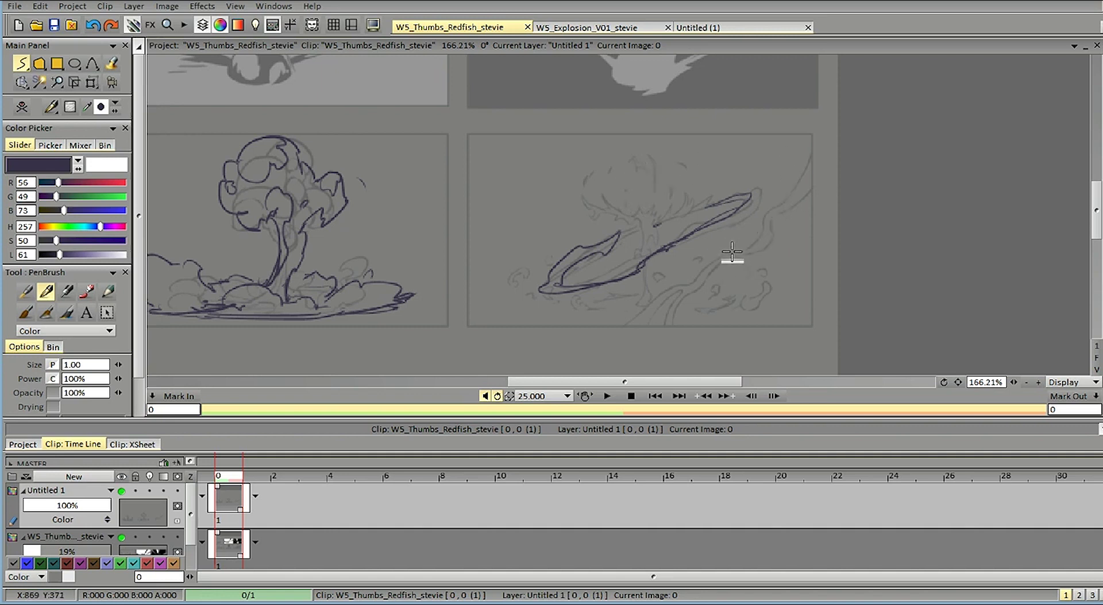
{"action": "key", "text": "ctrl+z"}
{"action": "key", "text": "ctrl+z"}
{"action": "key", "text": "ctrl+z"}
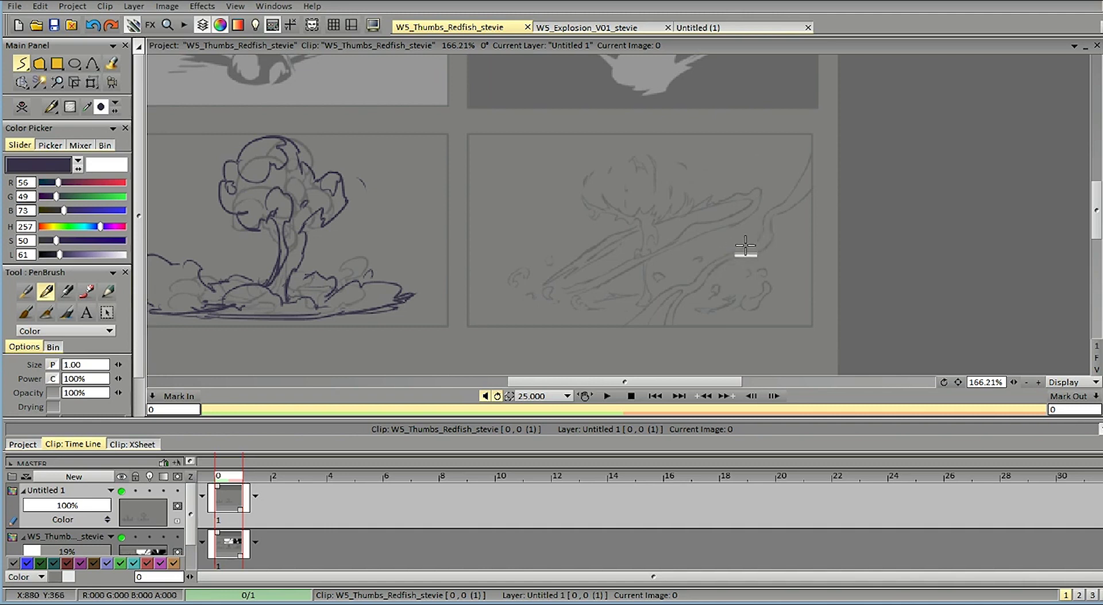
{"action": "left_click_drag", "start_coordinate": [596, 382], "coordinate": [559, 380]}
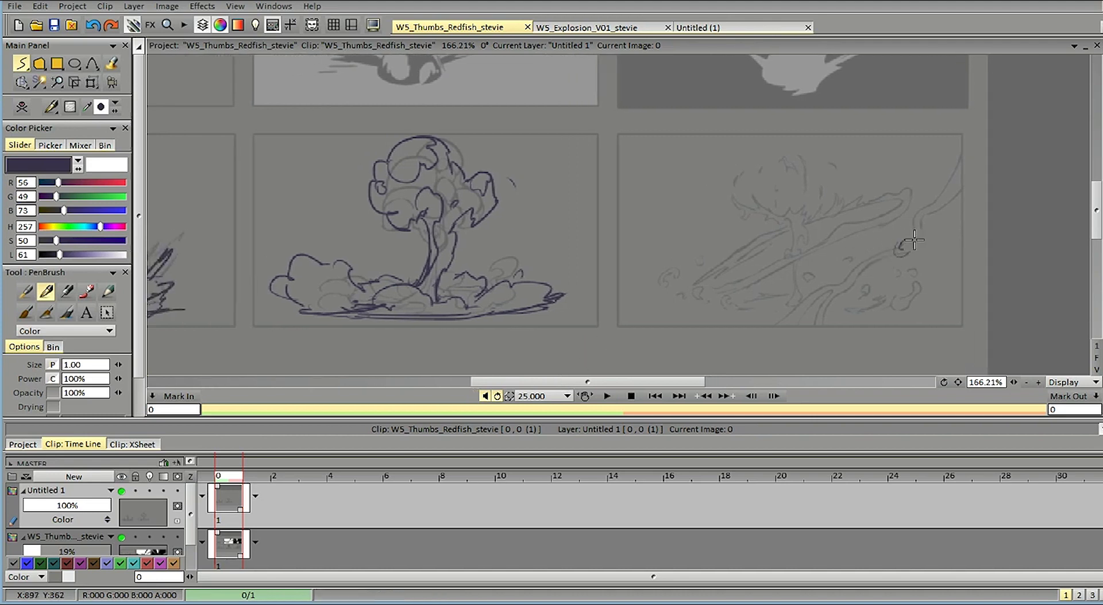
{"action": "mouse_move", "coordinate": [695, 379]}
{"action": "left_mouse_down"}
{"action": "mouse_move", "coordinate": [661, 382]}
{"action": "mouse_move", "coordinate": [709, 381]}
{"action": "left_mouse_up"}
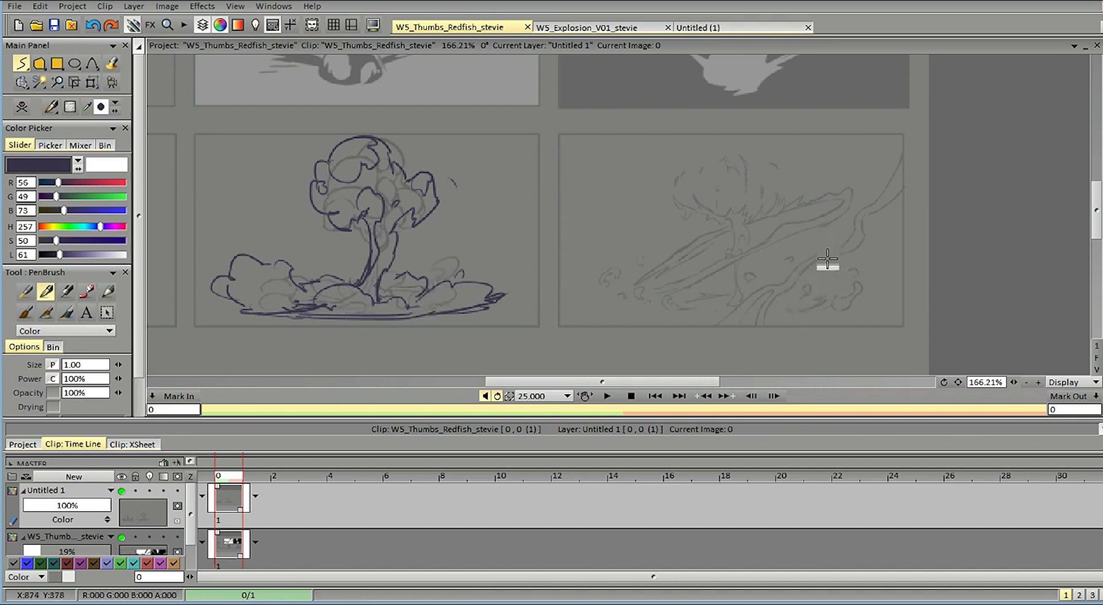
{"action": "mouse_move", "coordinate": [672, 377]}
{"action": "left_mouse_down"}
{"action": "mouse_move", "coordinate": [659, 379]}
{"action": "mouse_move", "coordinate": [677, 382]}
{"action": "left_mouse_up"}
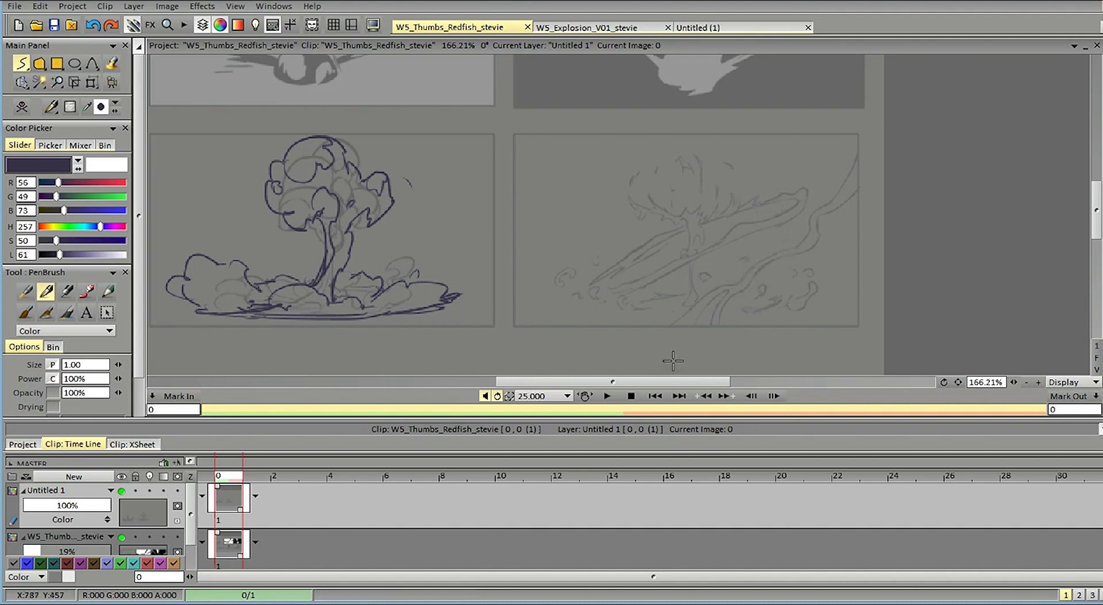
{"action": "left_click_drag", "start_coordinate": [609, 382], "coordinate": [599, 361]}
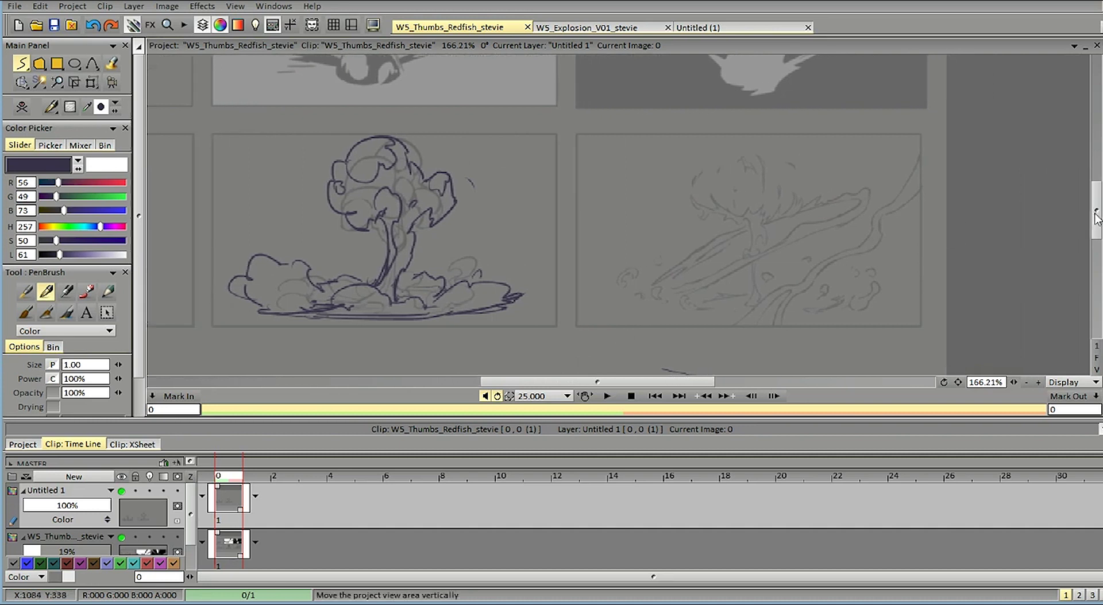